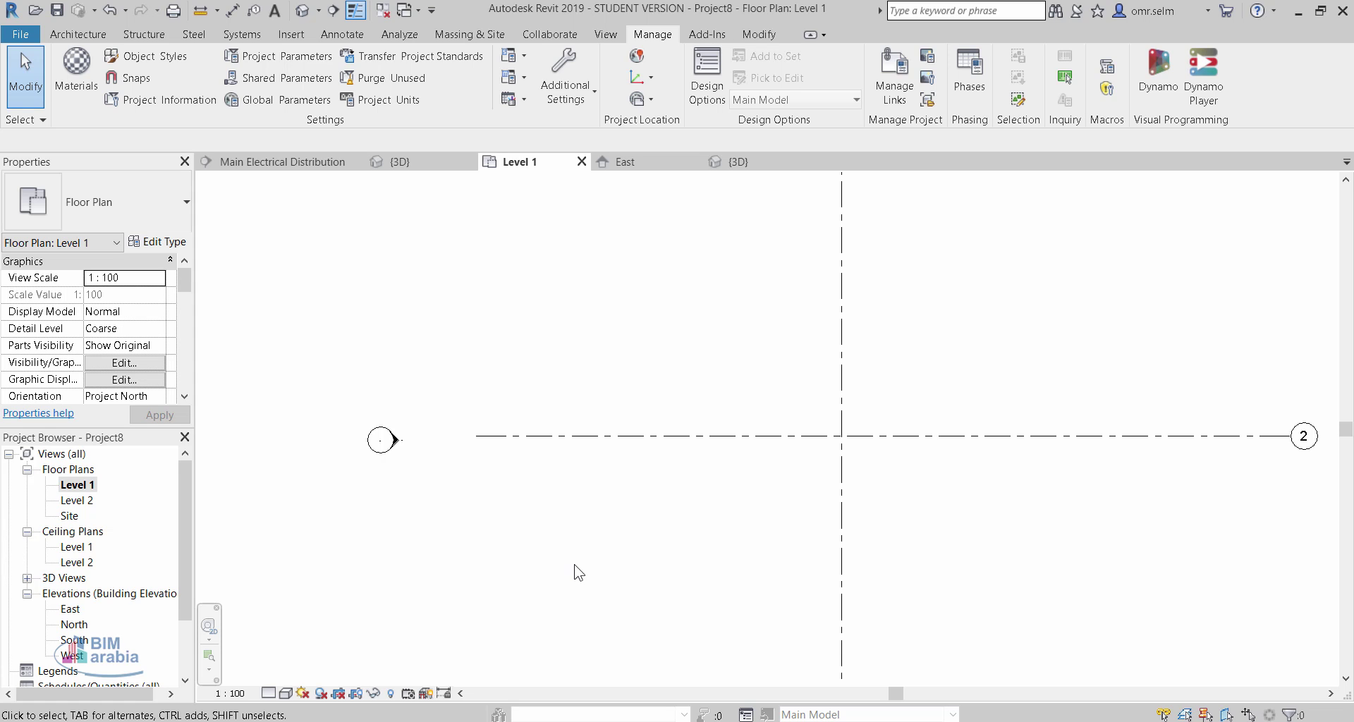
- Start a new family from File > New > Family, cancelling the unsaved-project reminder
click(24, 41)
click(24, 42)
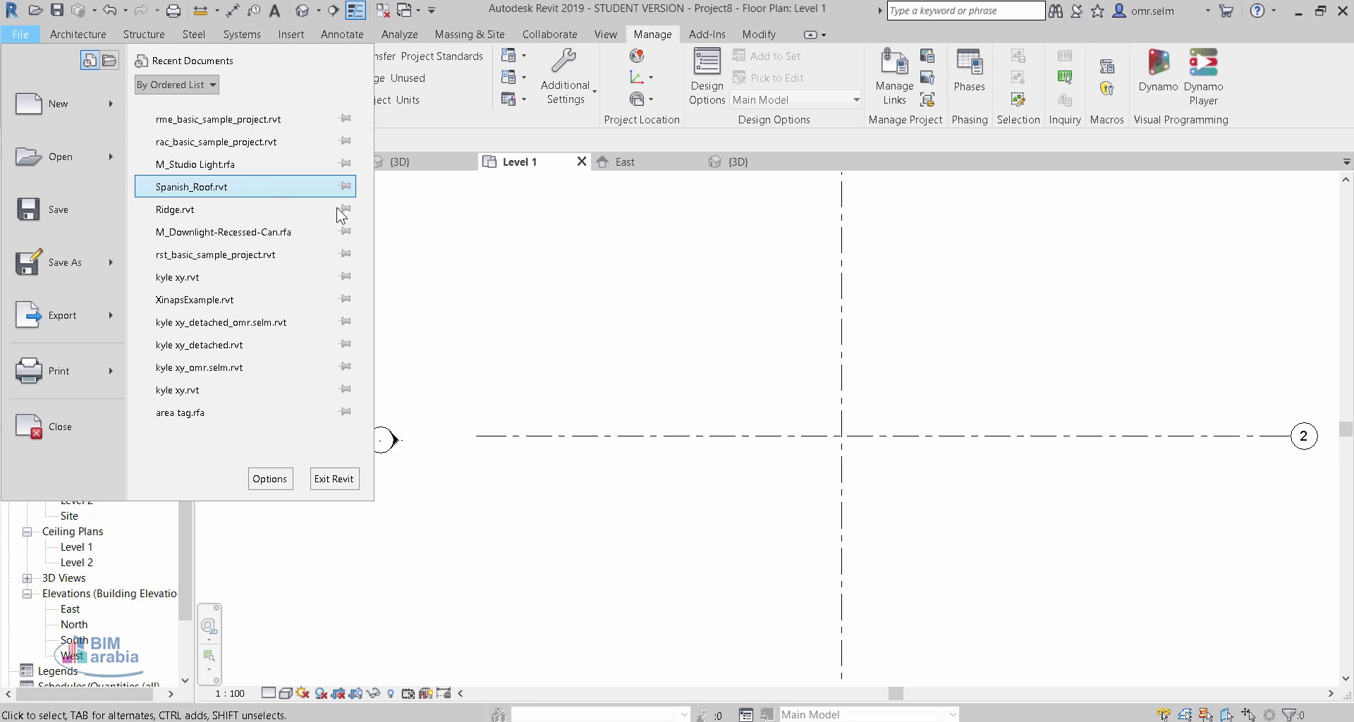
mouse_move(61, 103)
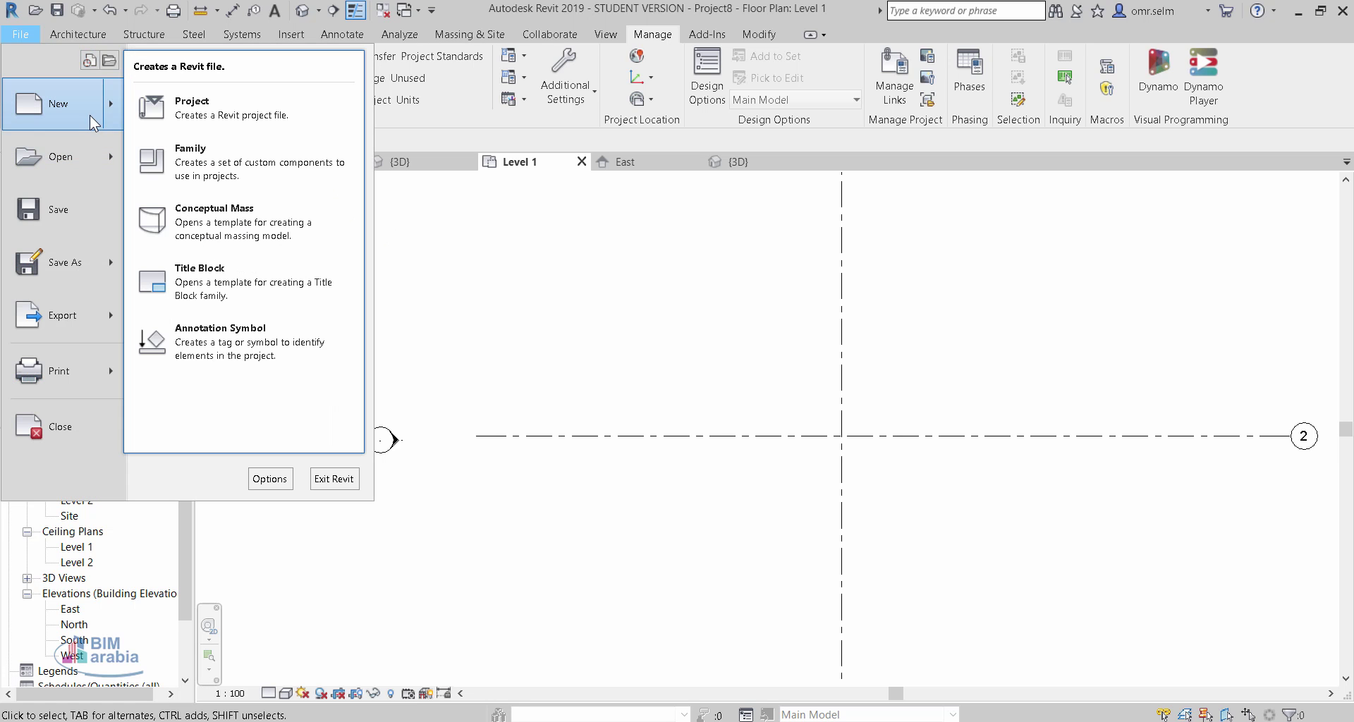
click(184, 157)
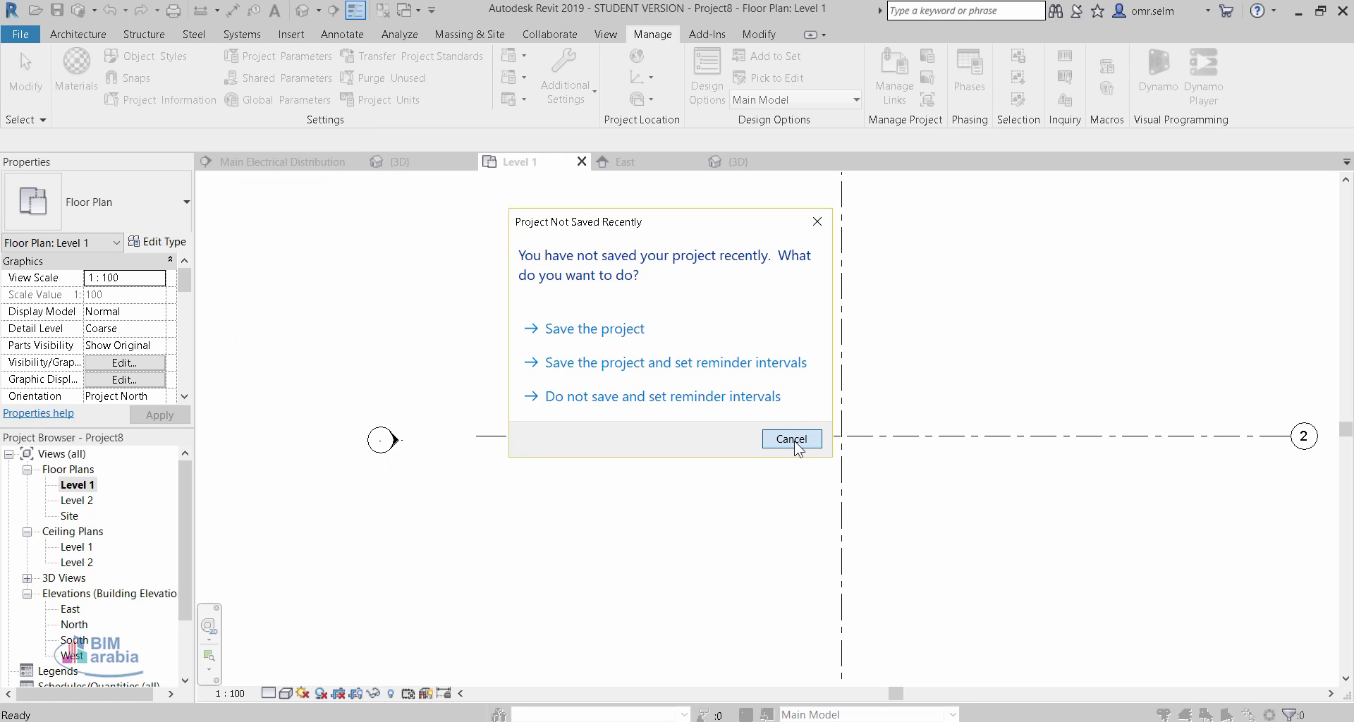
click(792, 441)
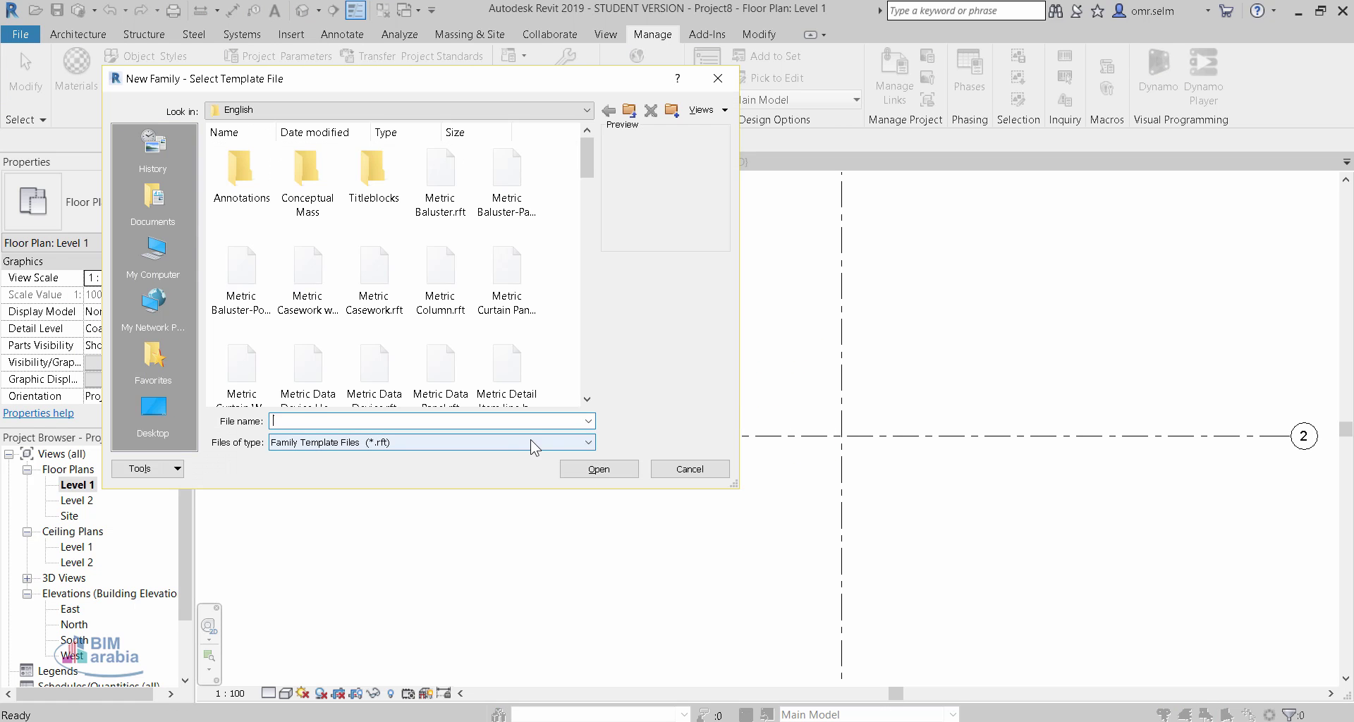
- Preview the pattern- and line-based generic model templates, then switch the list to Details view
scroll(374, 352, down, 2)
scroll(365, 342, down, 3)
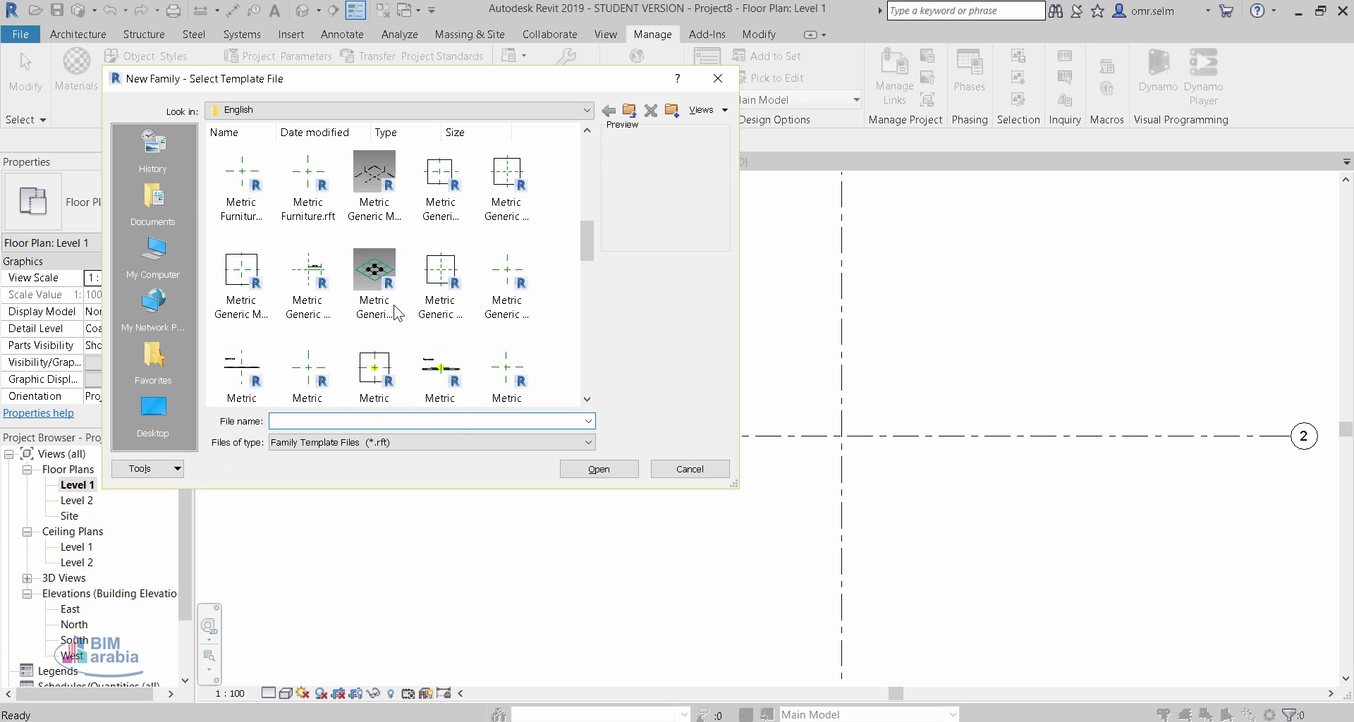
click(374, 275)
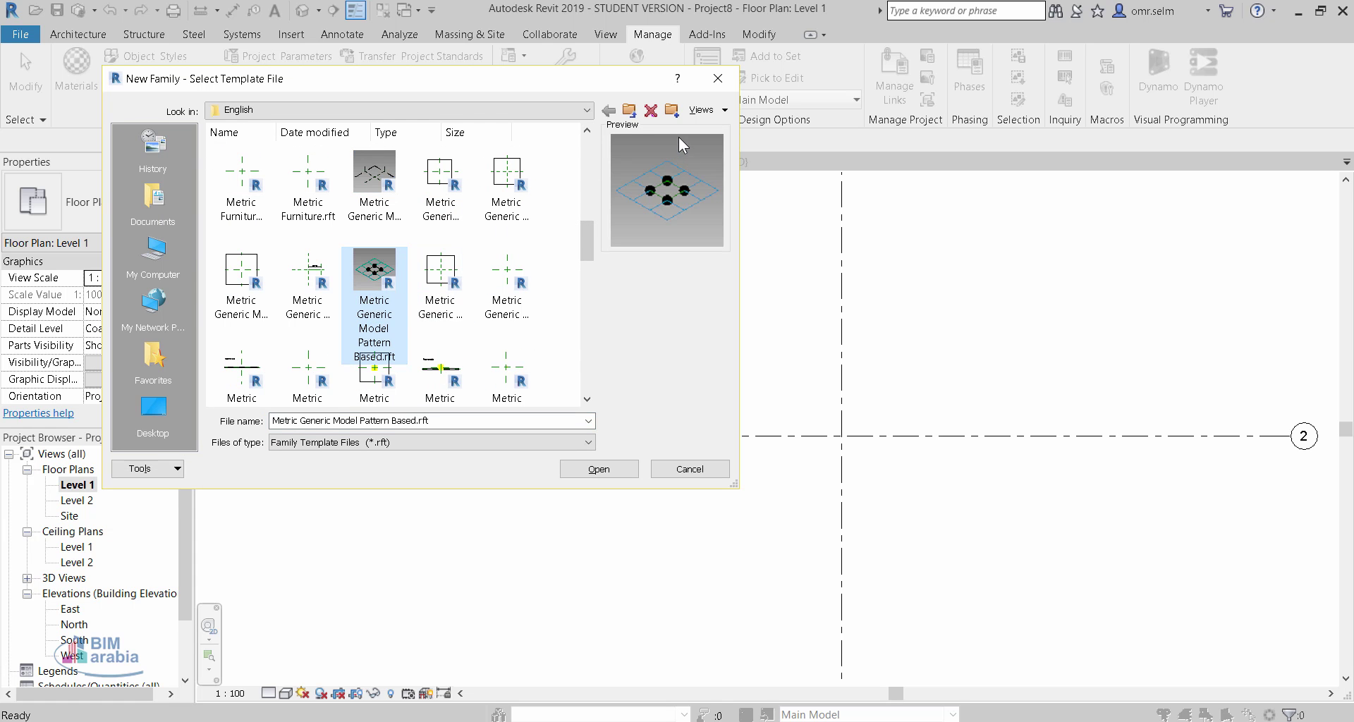
click(322, 262)
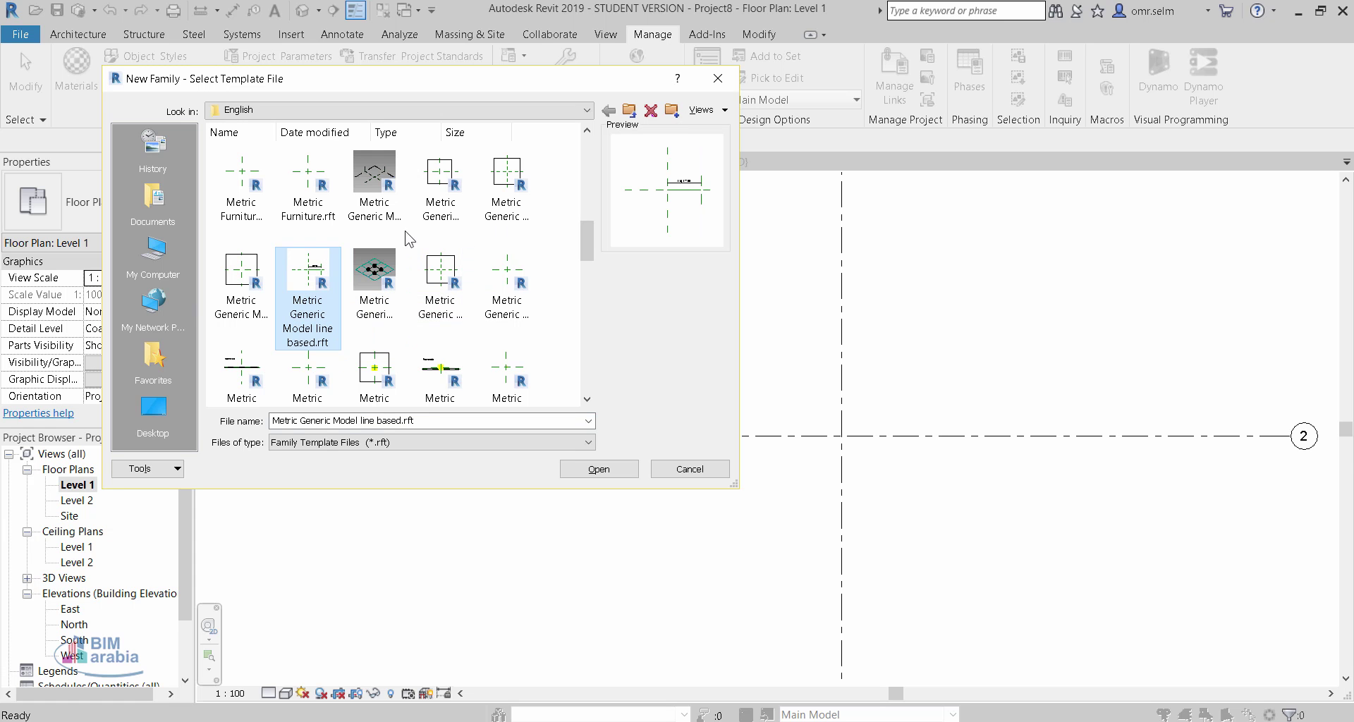
click(705, 112)
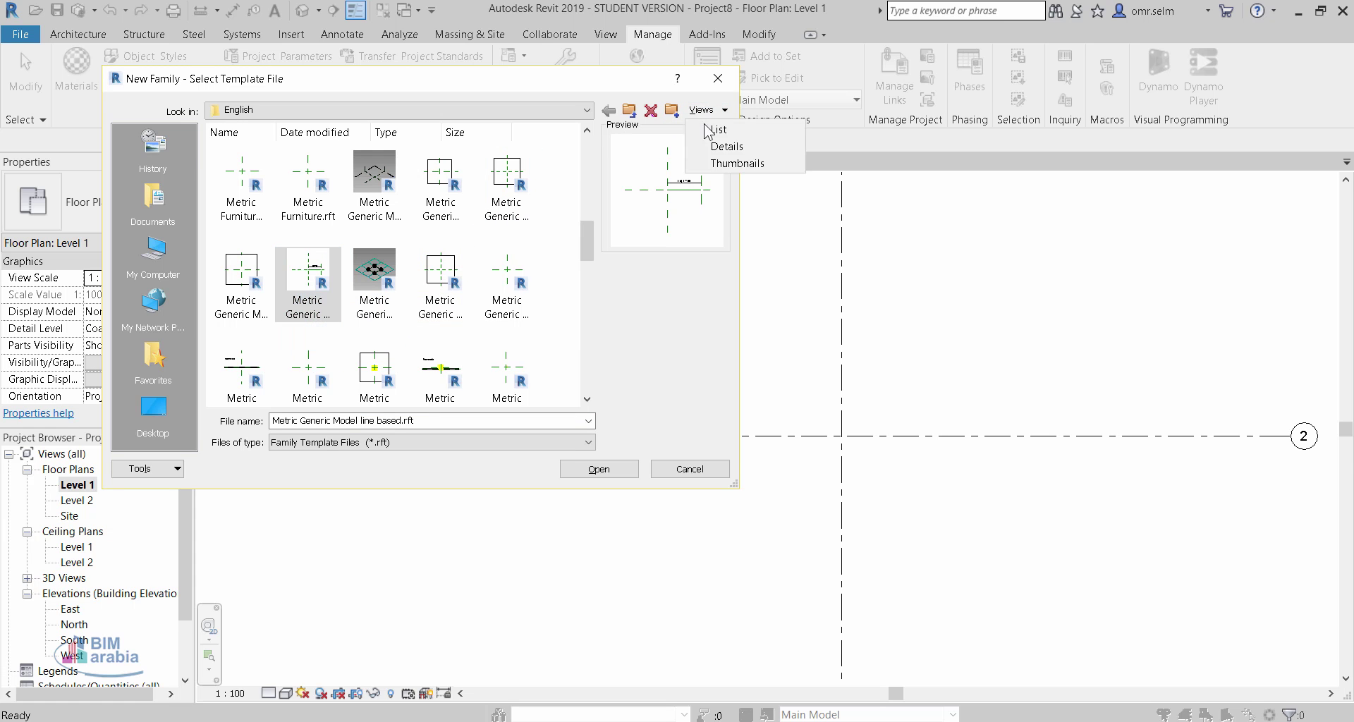
click(758, 133)
- Open Metric Generic Model ceiling based.rft as the new family
scroll(401, 289, down, 1)
scroll(399, 286, down, 3)
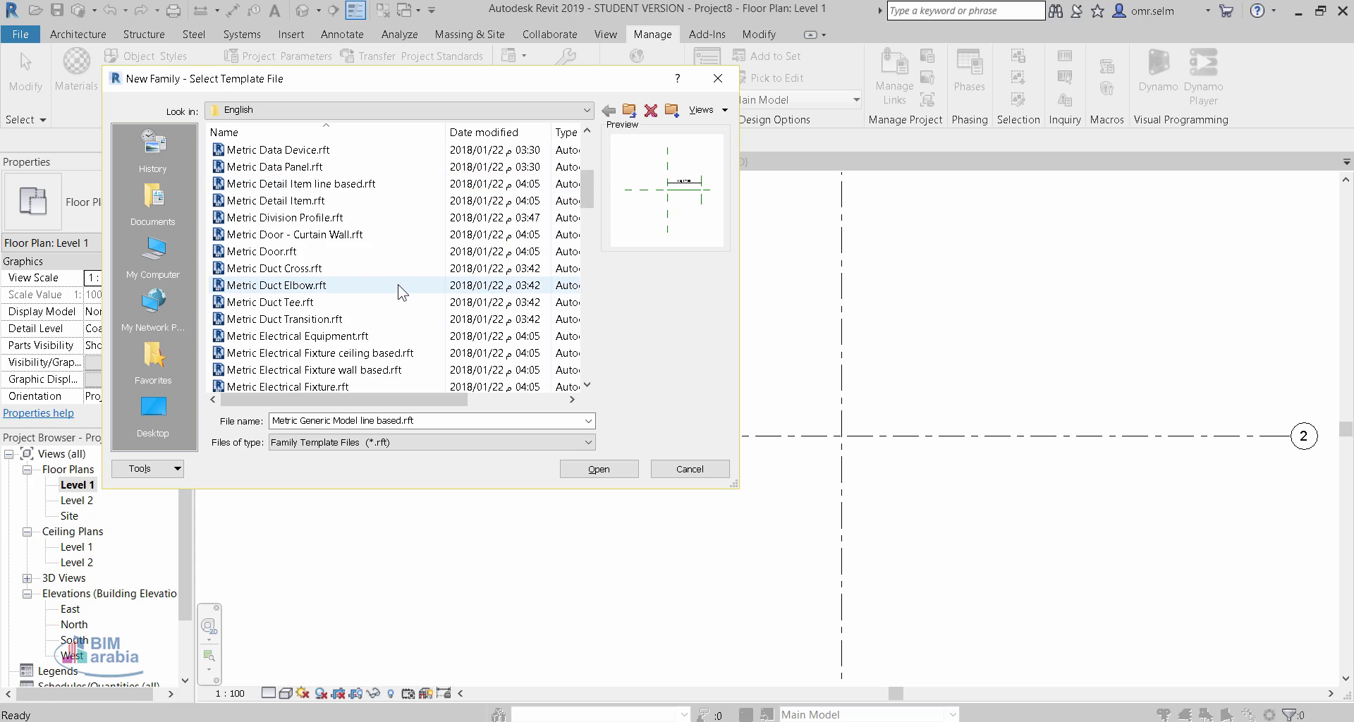
scroll(397, 285, down, 3)
scroll(396, 285, down, 4)
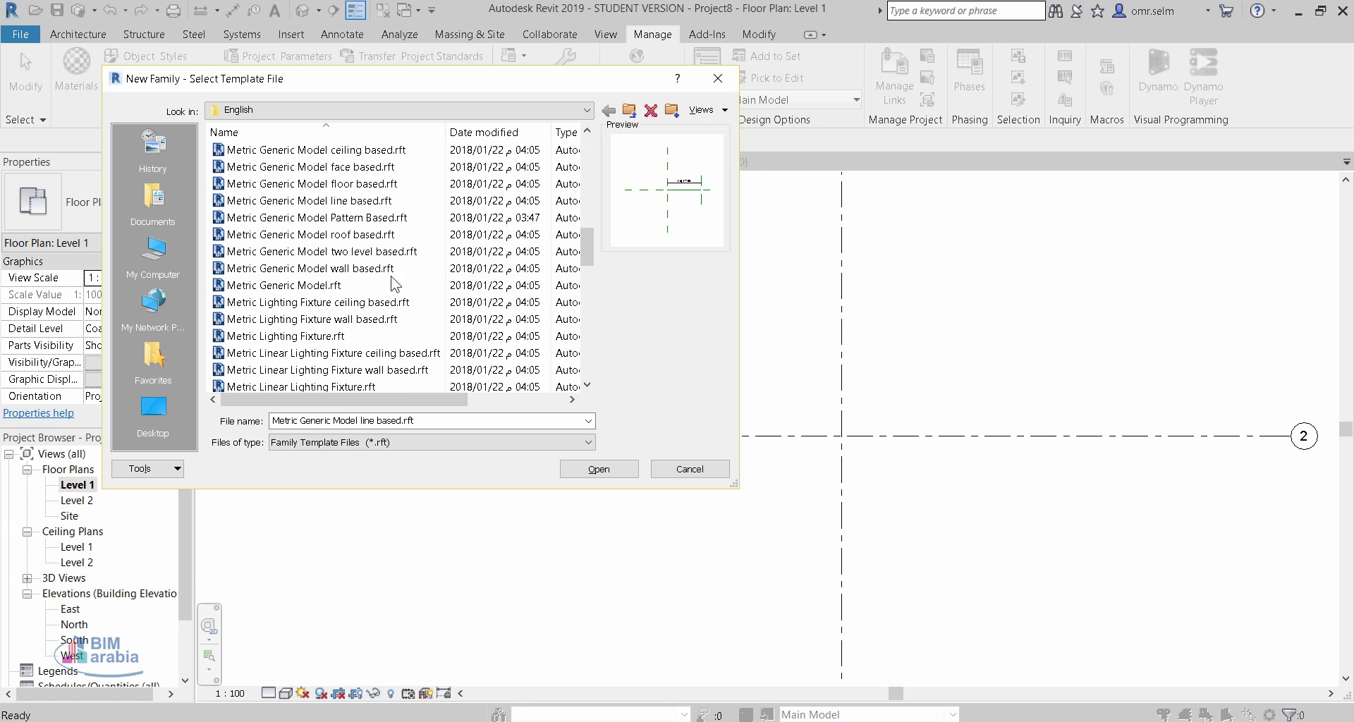
click(365, 167)
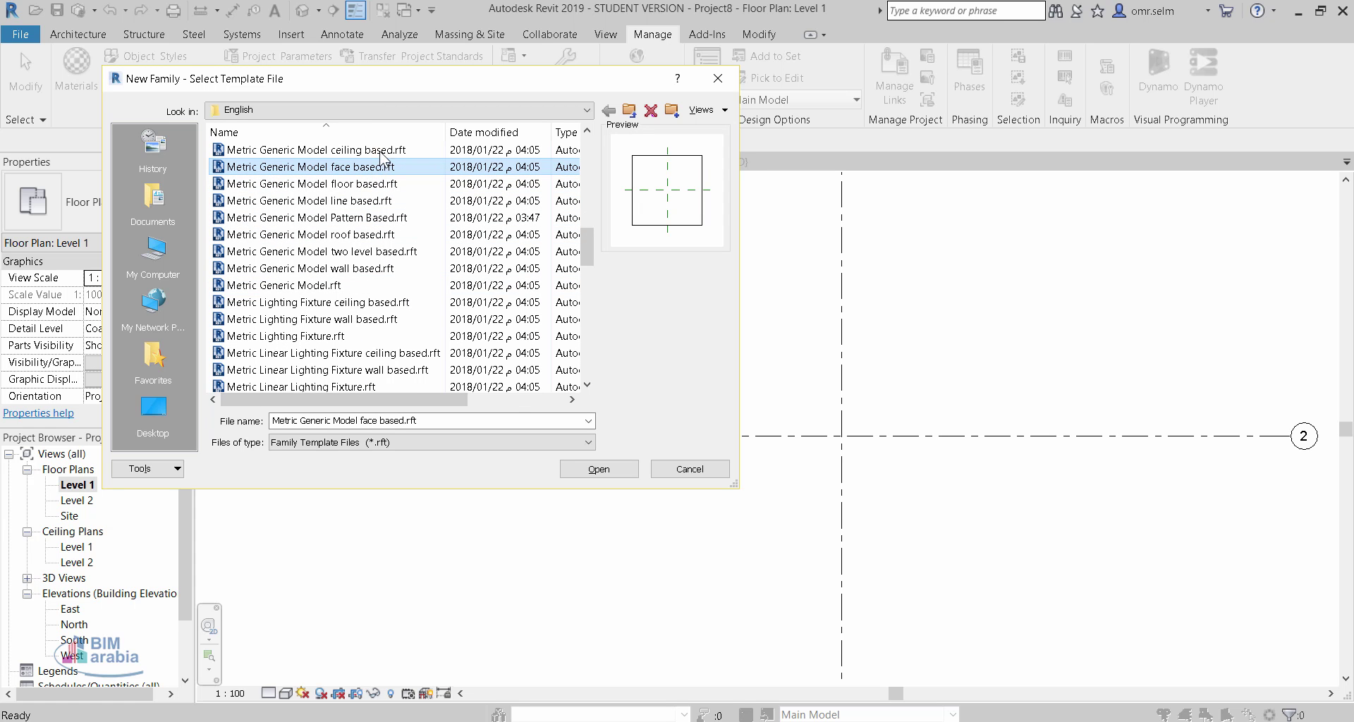
click(380, 151)
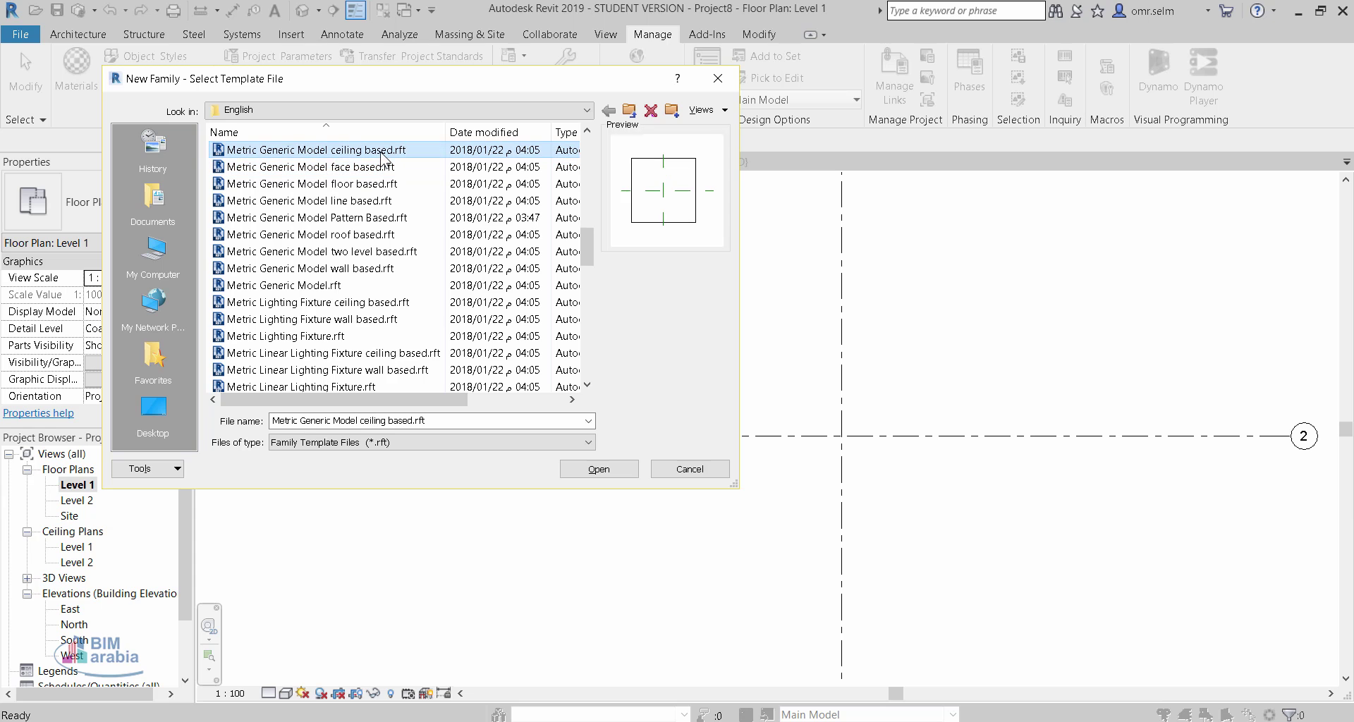
click(592, 470)
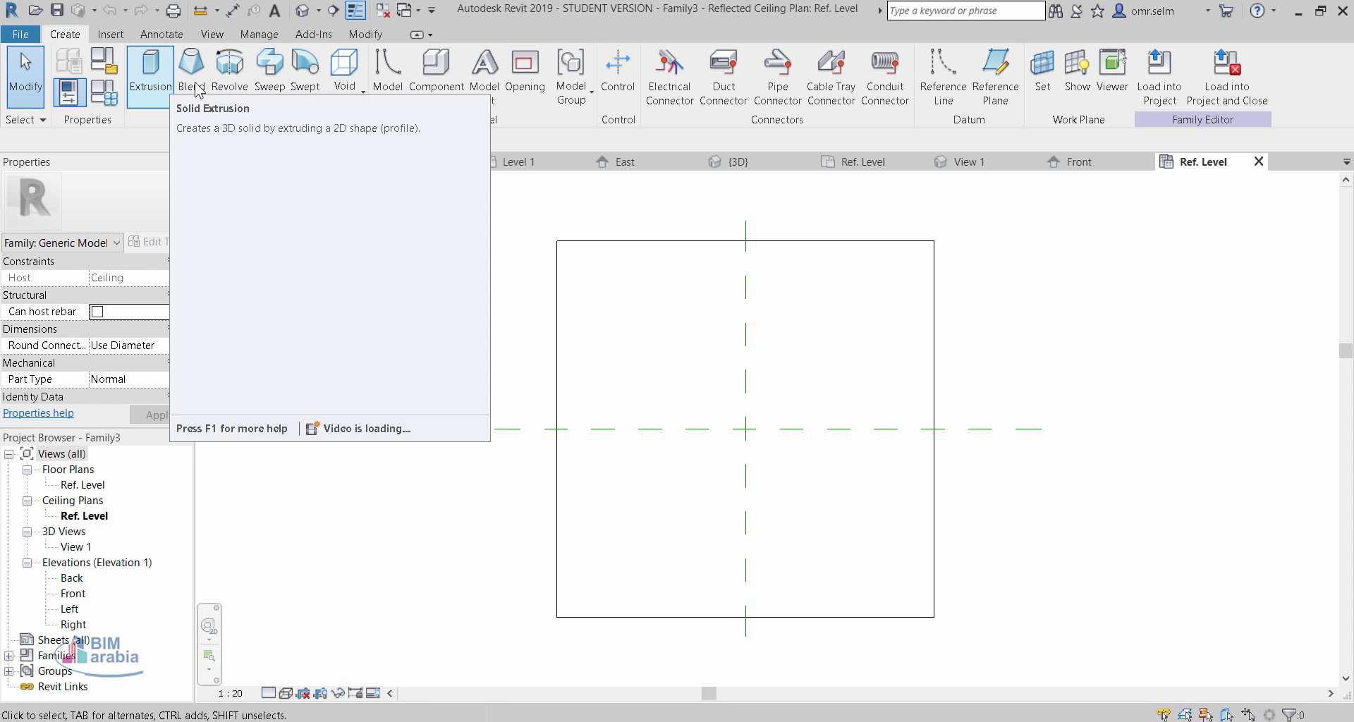
- Enter solid extrusion sketch mode, with Extrusion Start 0.0 and End 250.0
click(151, 71)
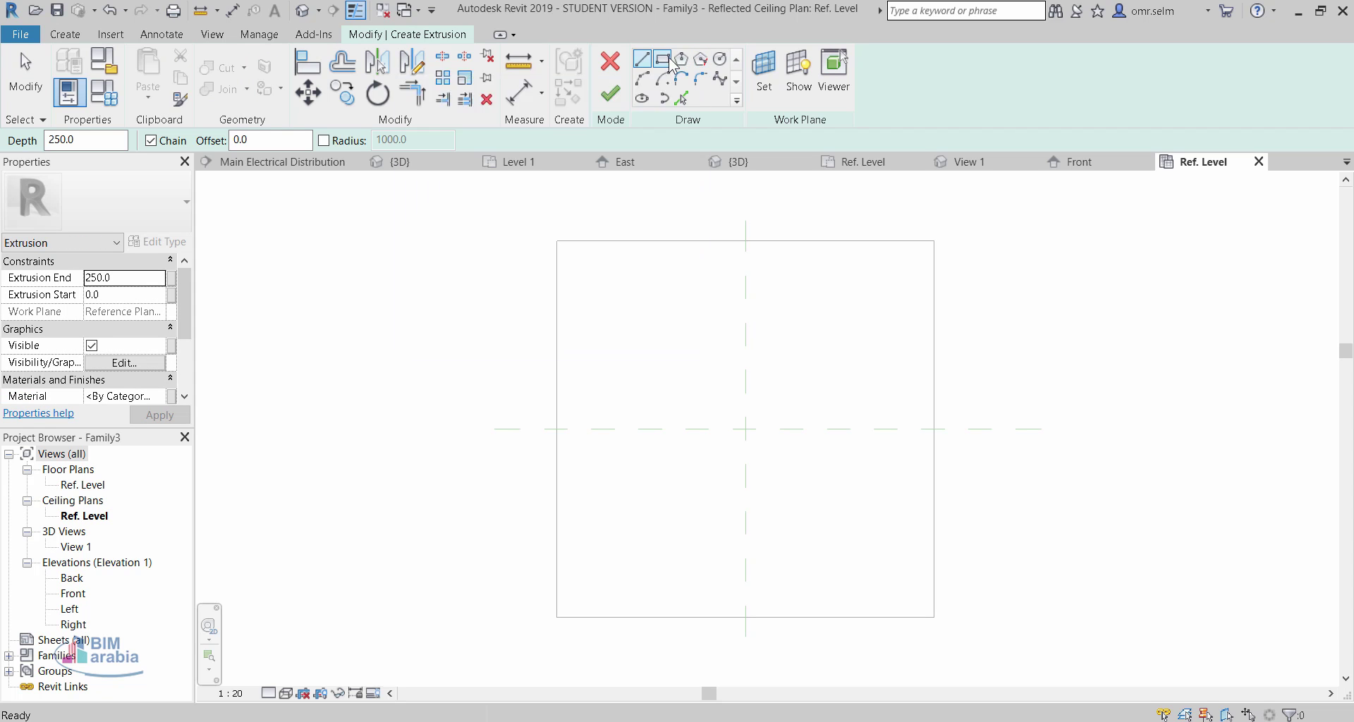
- Sketch a six-sided inscribed hexagon centred on the reference-plane intersection and finish the 250-deep extrusion
click(681, 63)
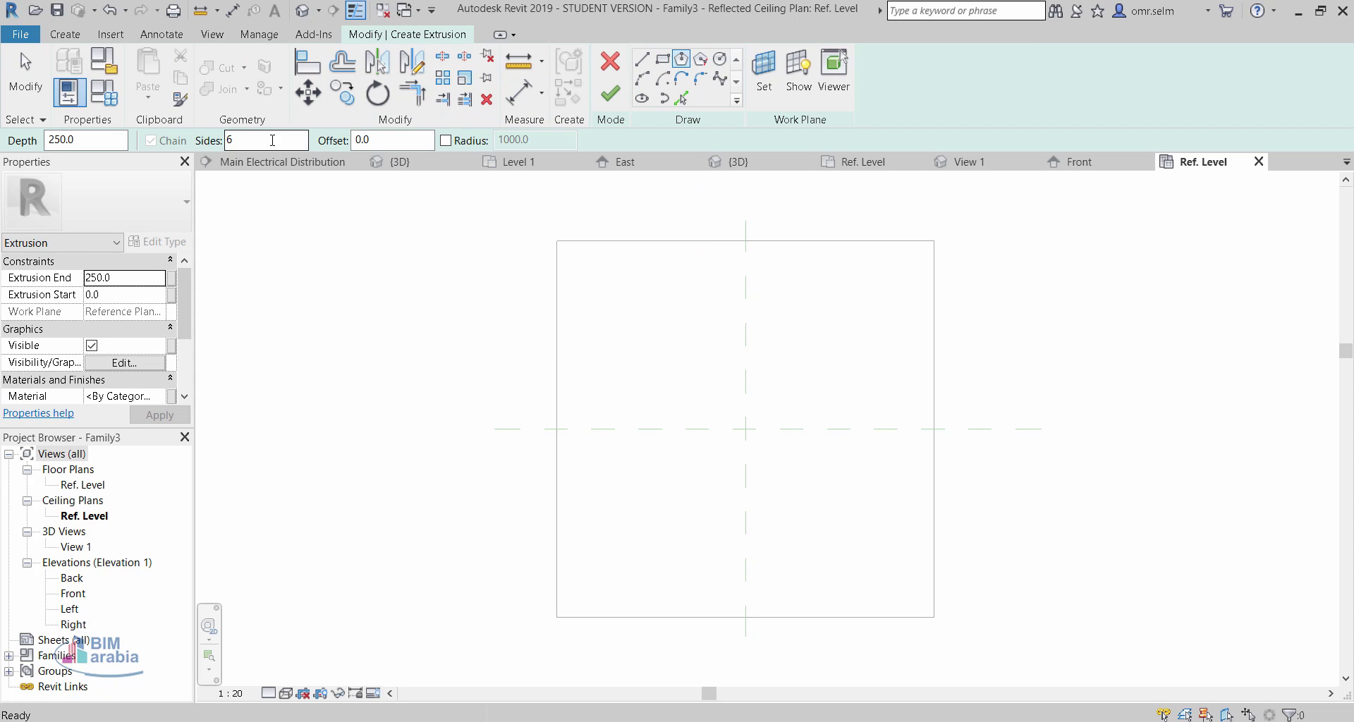
click(745, 428)
scroll(782, 427, up, 2)
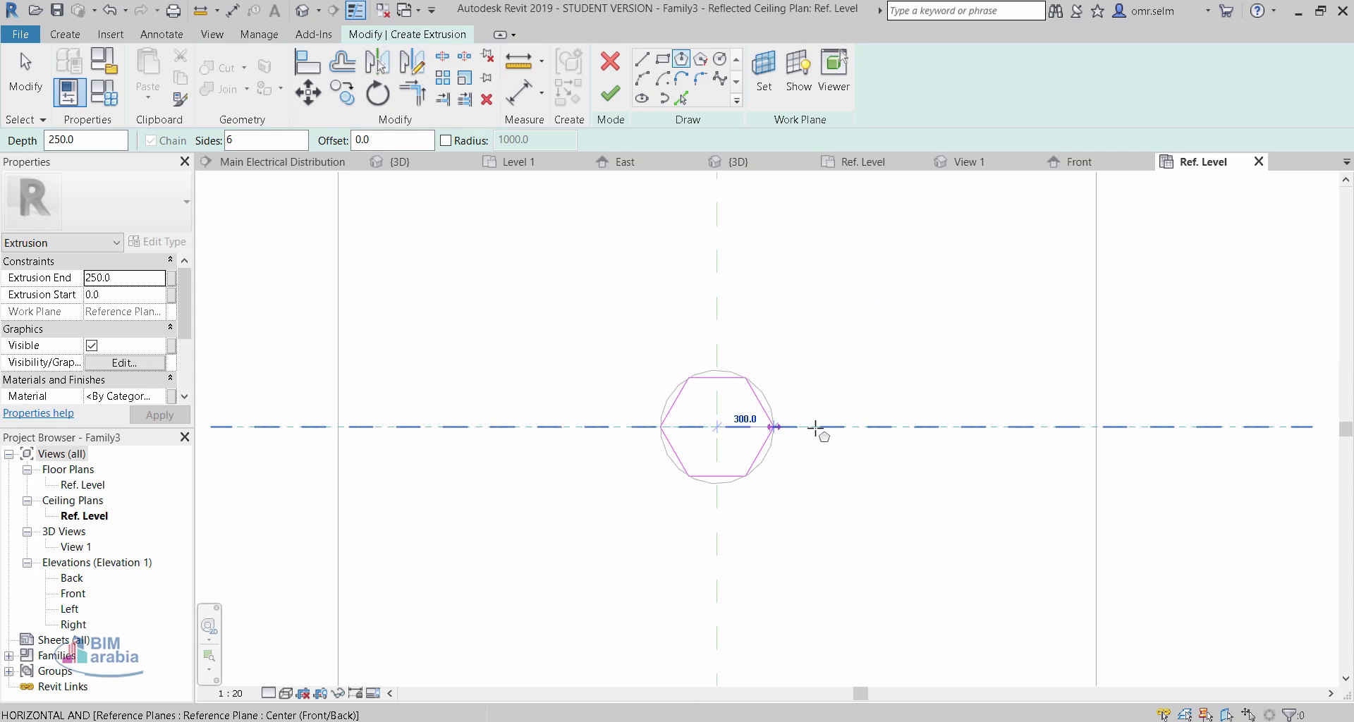
scroll(811, 428, up, 2)
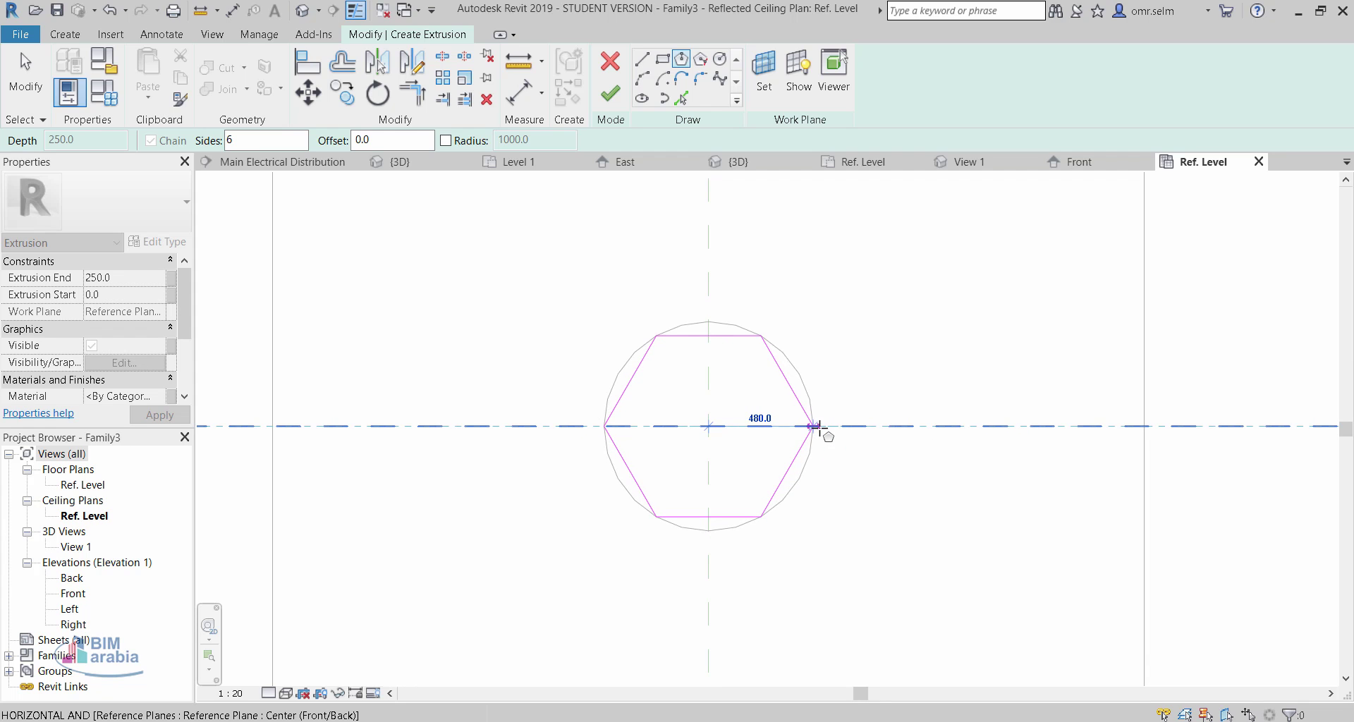
click(816, 426)
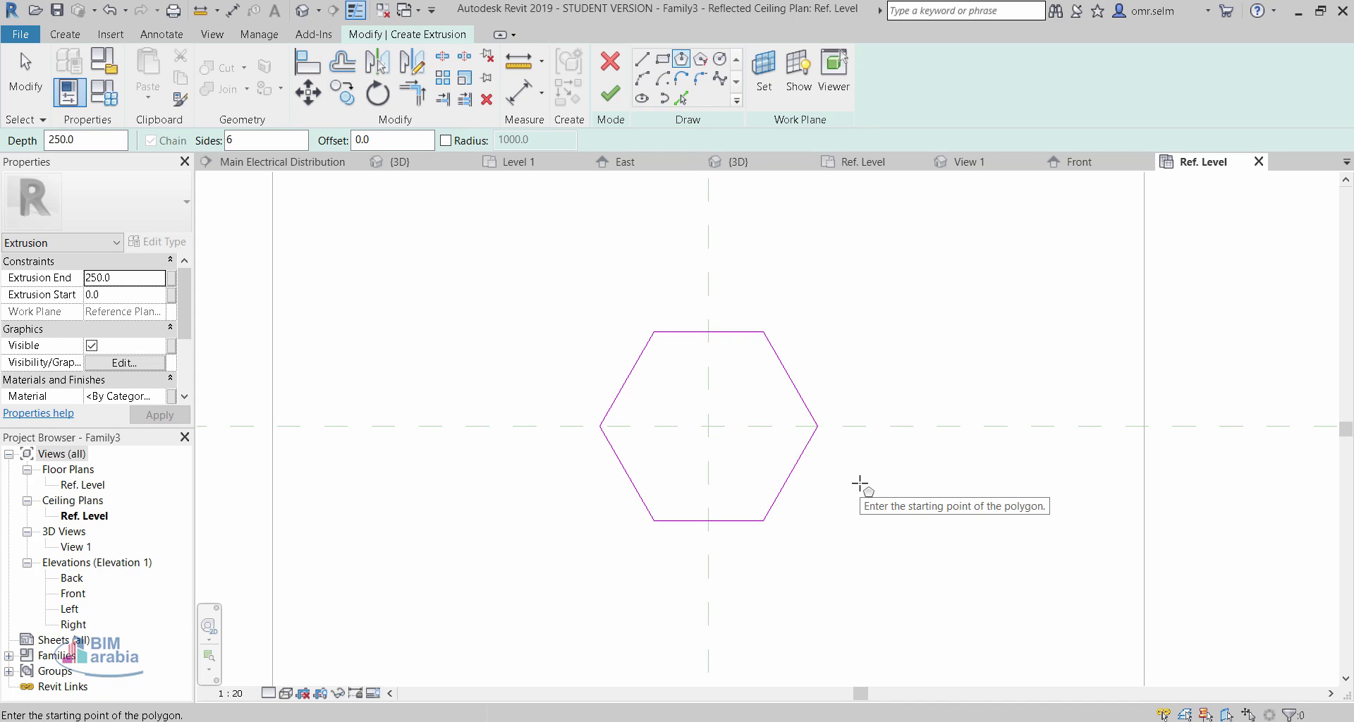
click(611, 94)
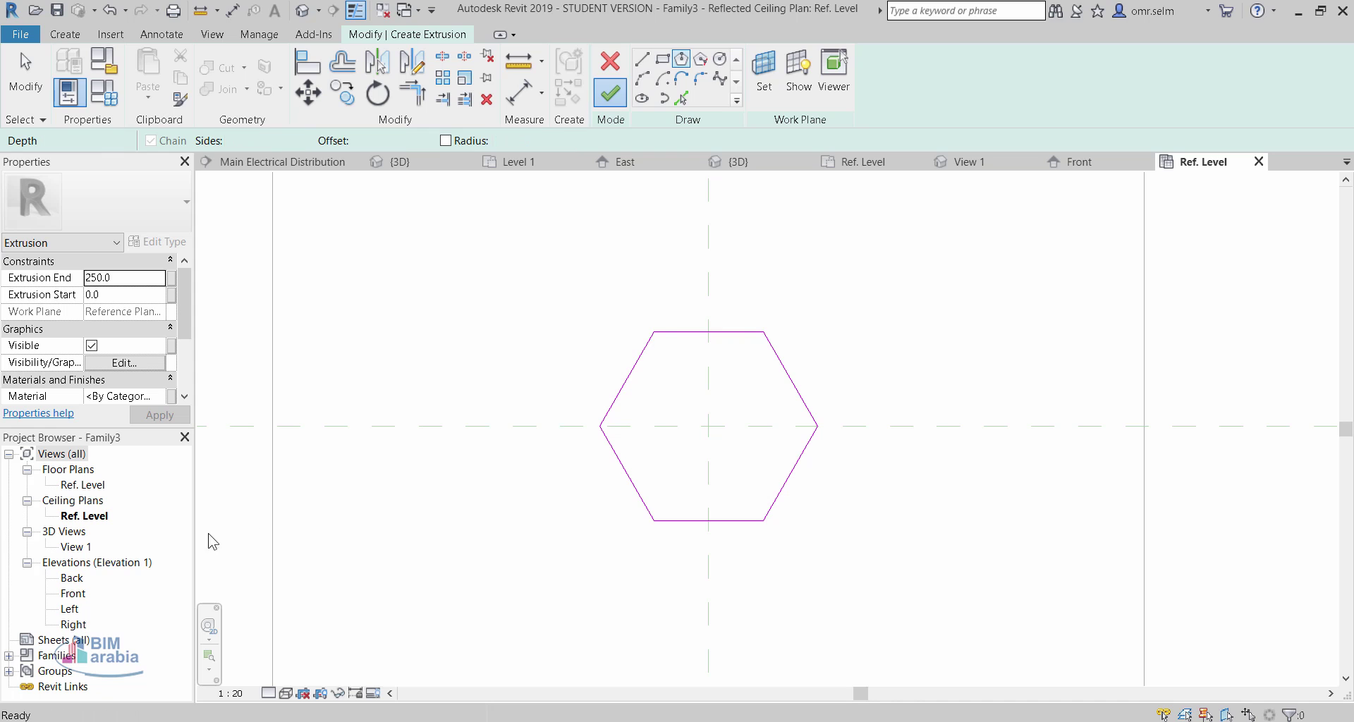
- In the Back elevation, move the hexagonal extrusion below the Ceiling plane, to -1378.5 through -1144.3
double_click(73, 578)
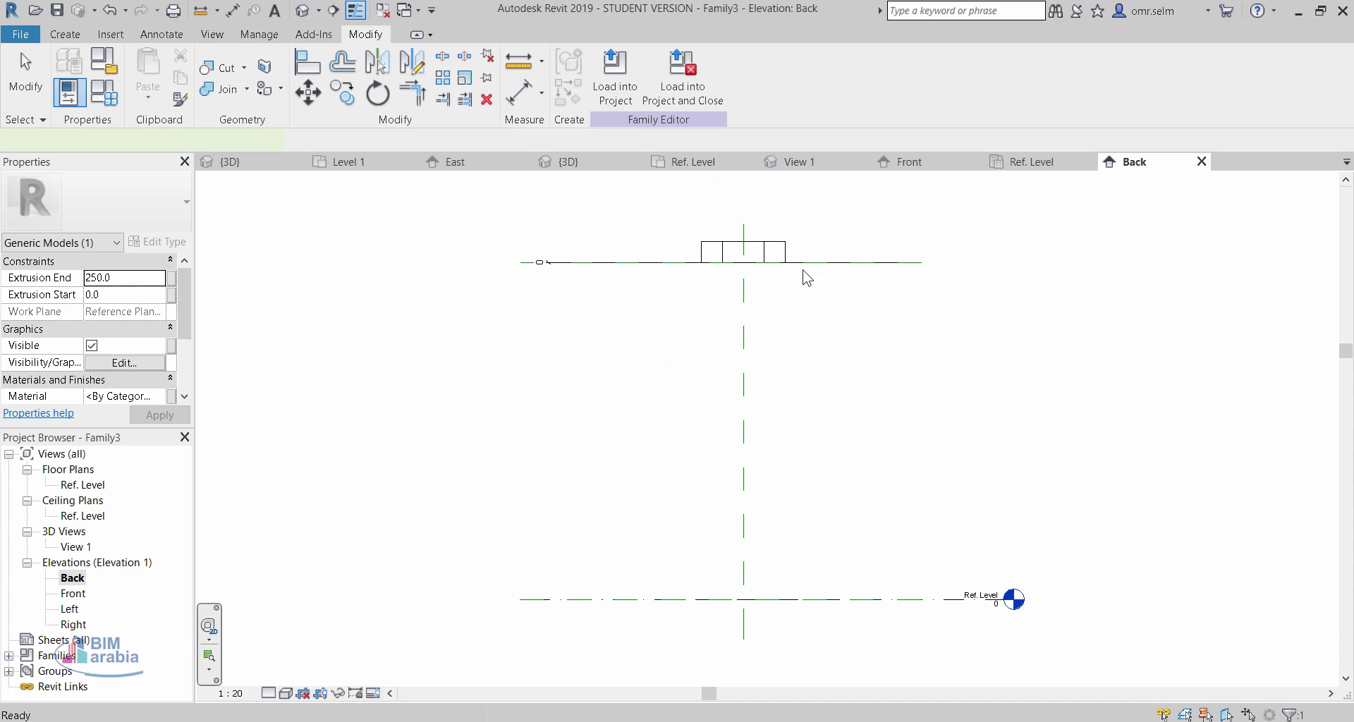
click(876, 282)
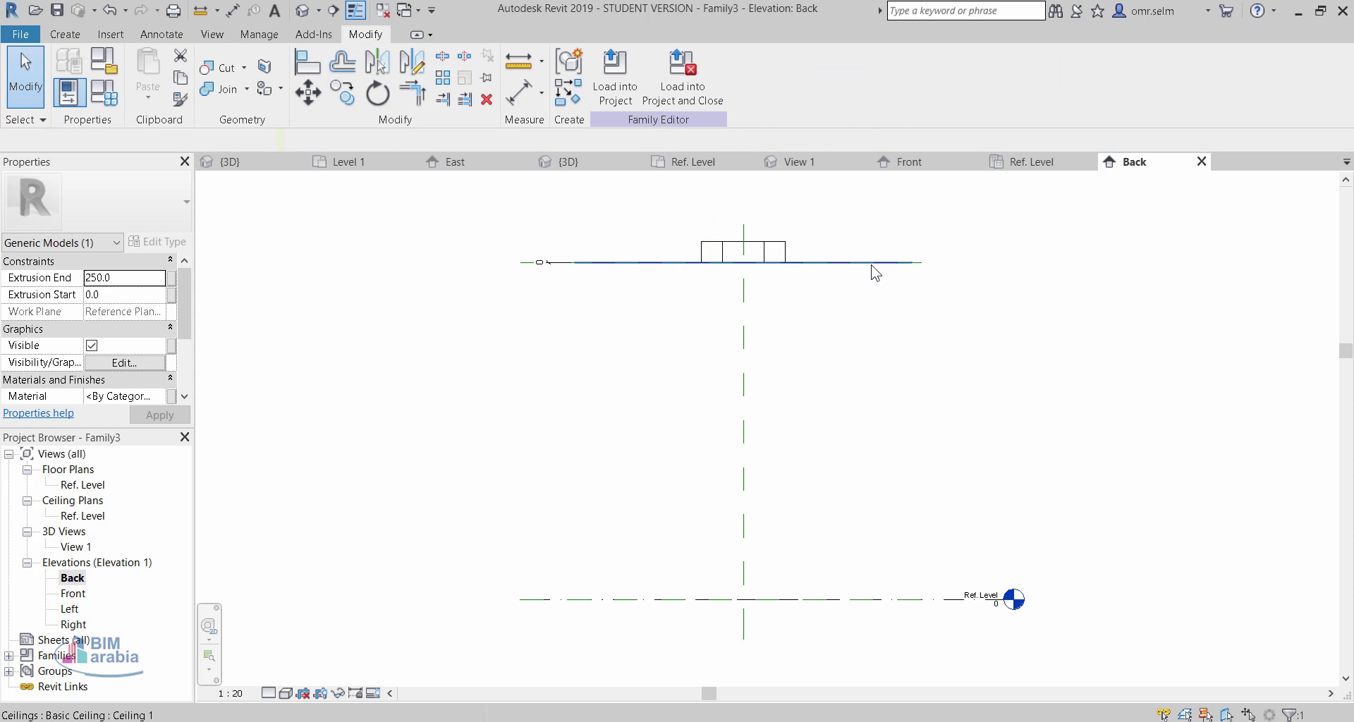
click(733, 254)
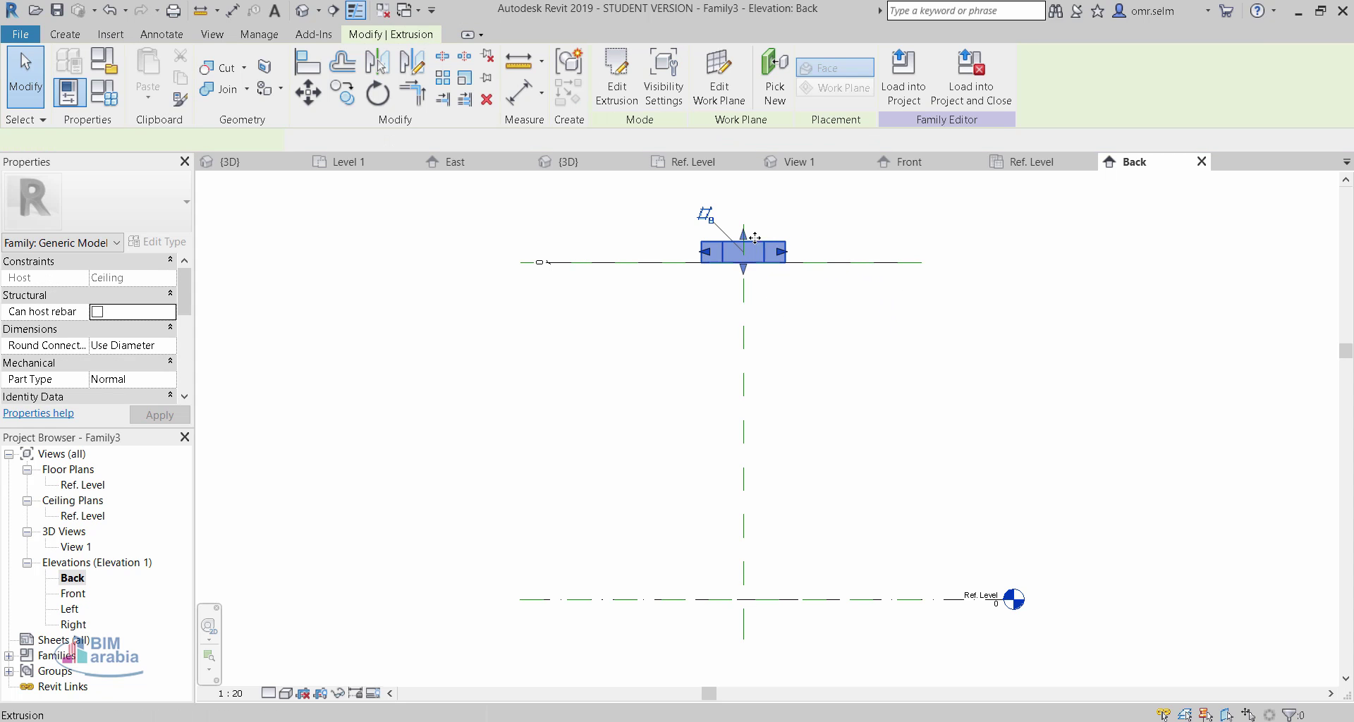
drag(743, 267, 749, 389)
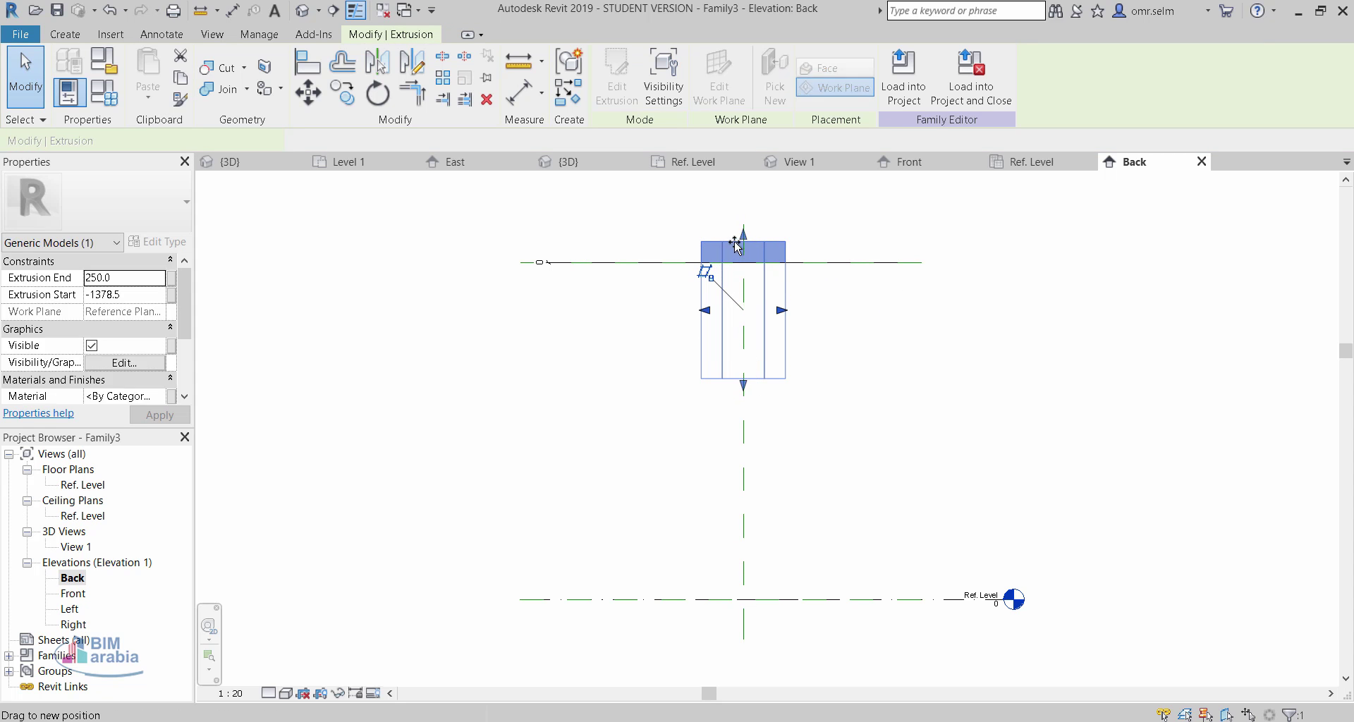
key(ctrl+z)
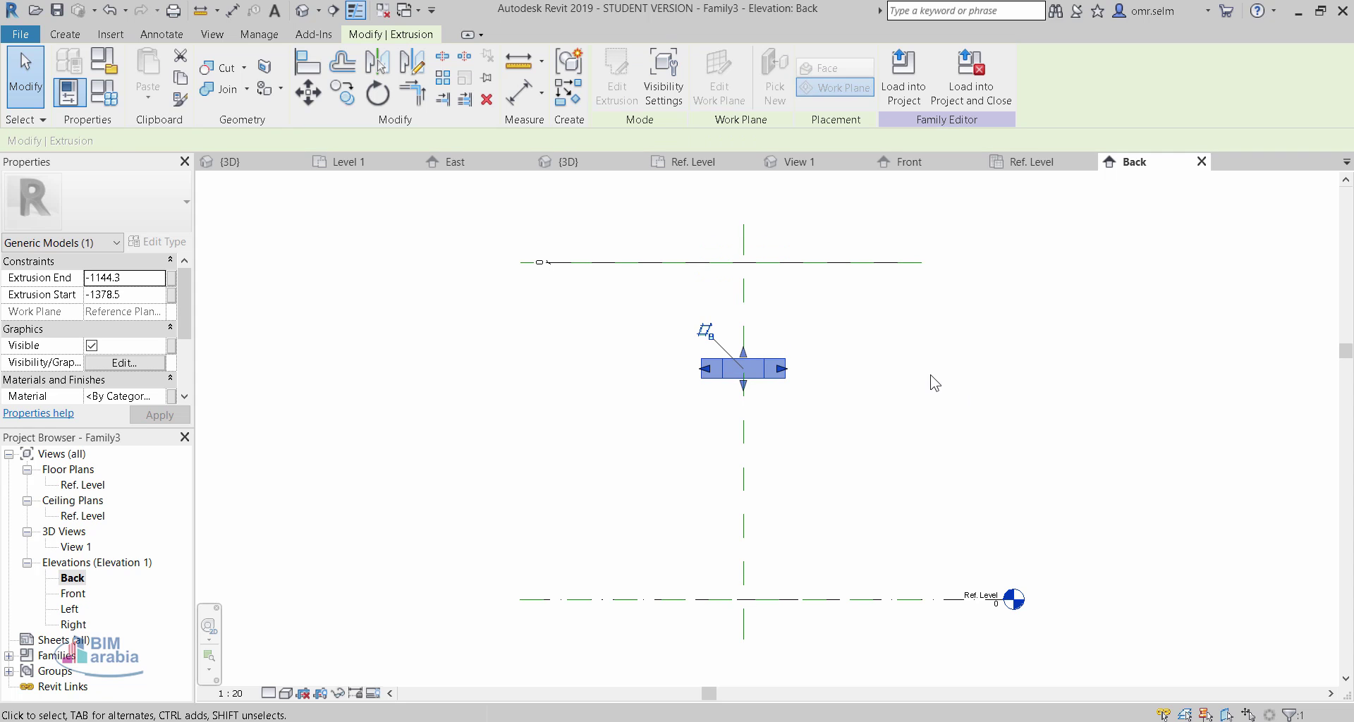
key(Escape)
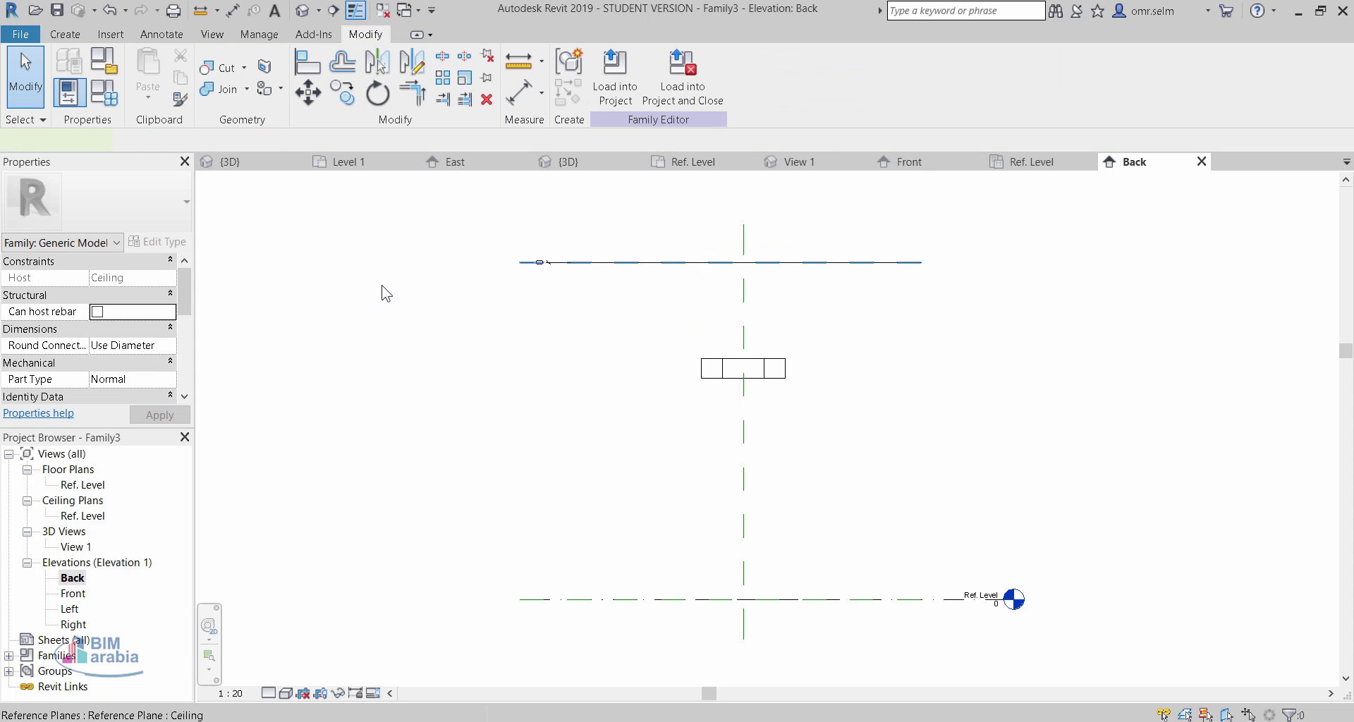
click(381, 285)
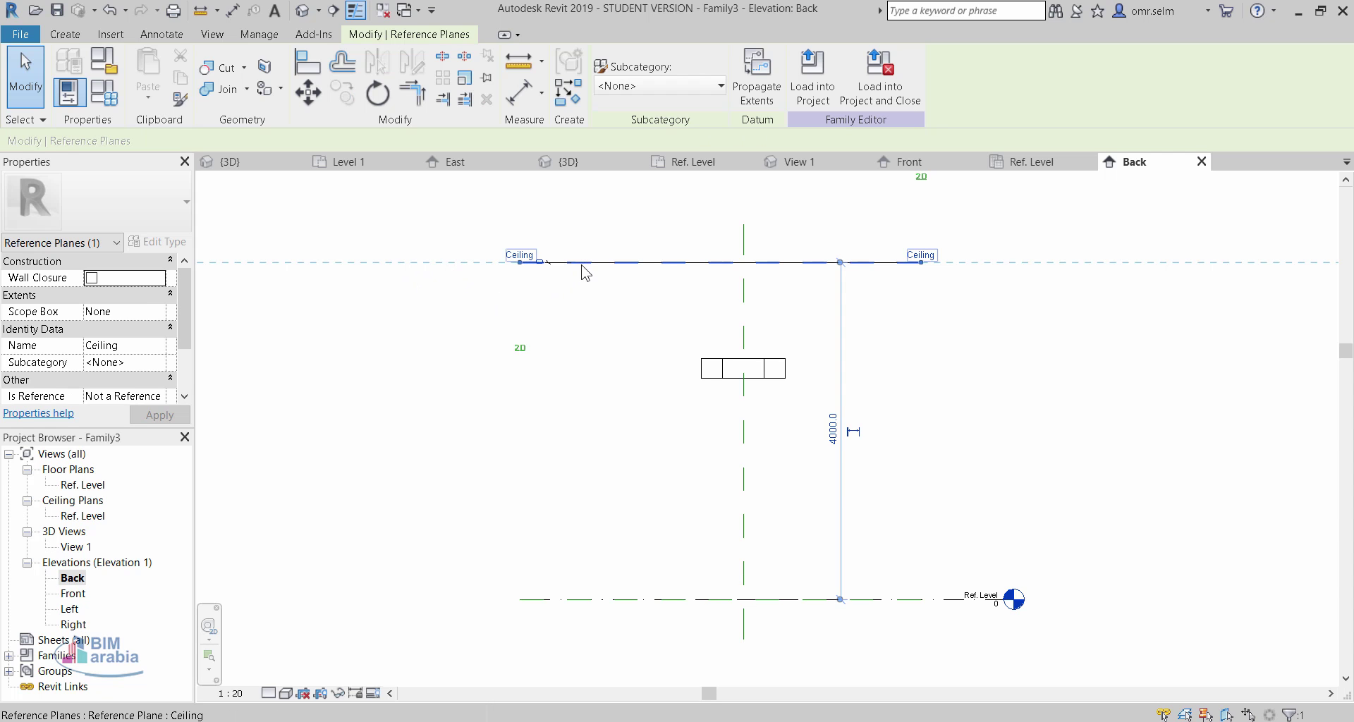
- Draw two horizontal reference planes, 300.0 apart, between the Ceiling plane and the extrusion
click(64, 34)
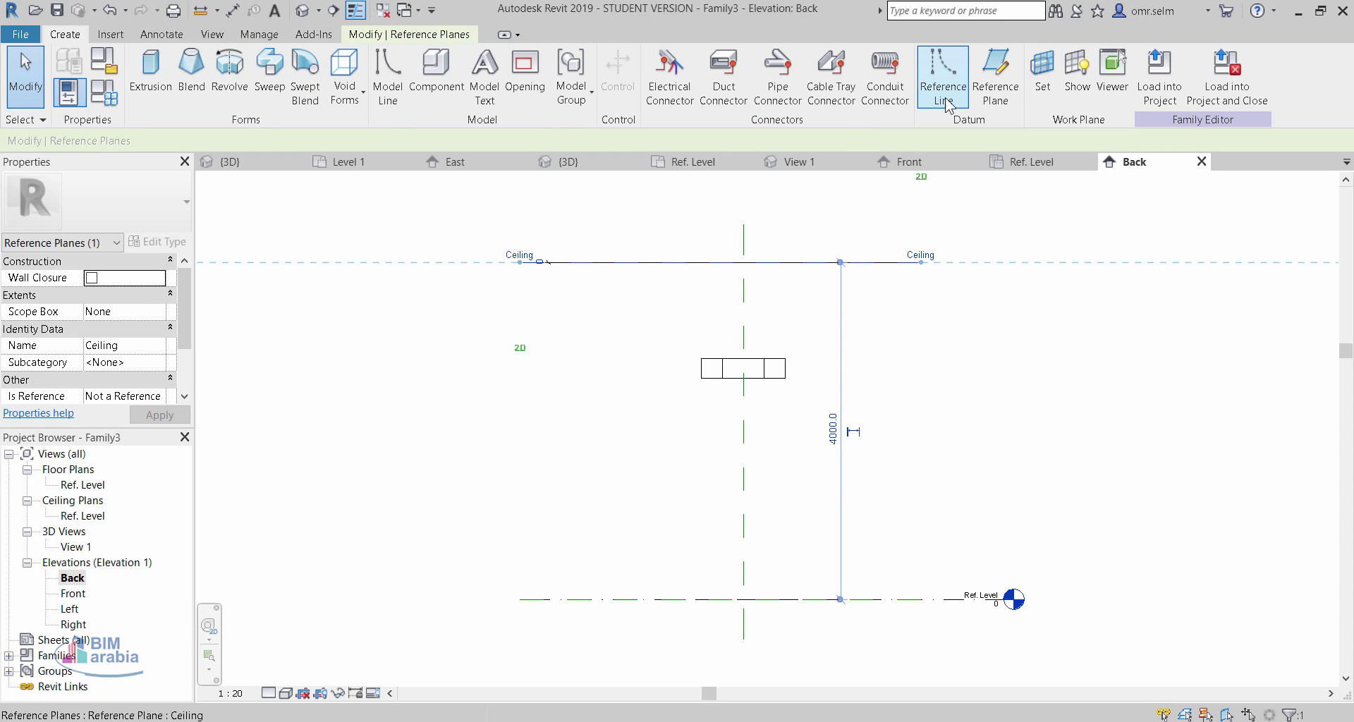
click(992, 98)
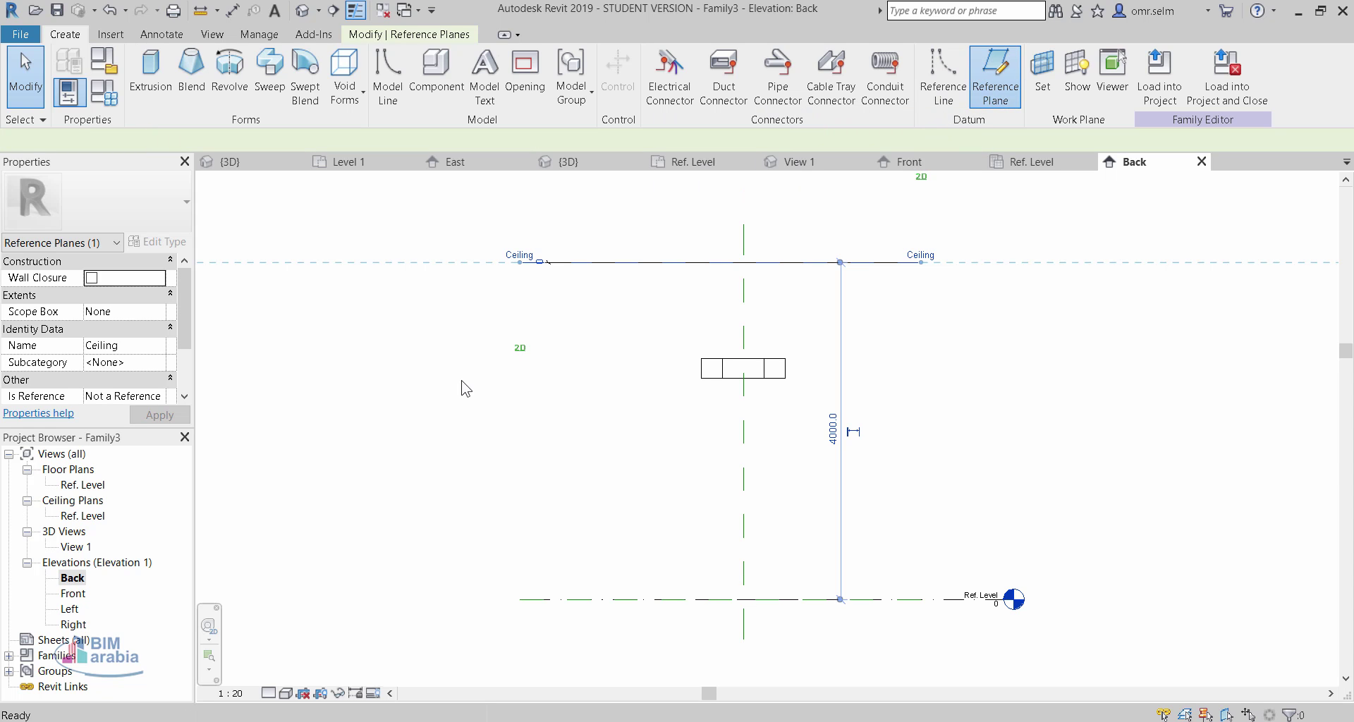
click(523, 317)
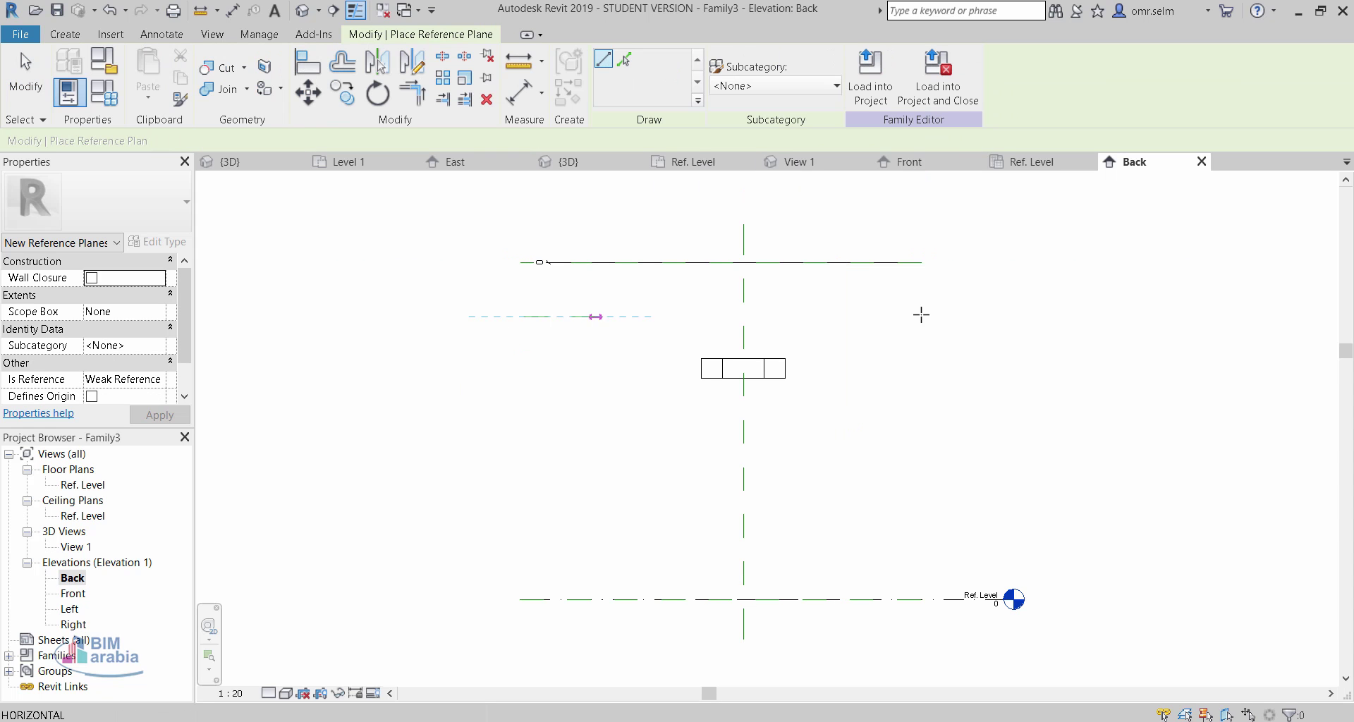
click(932, 317)
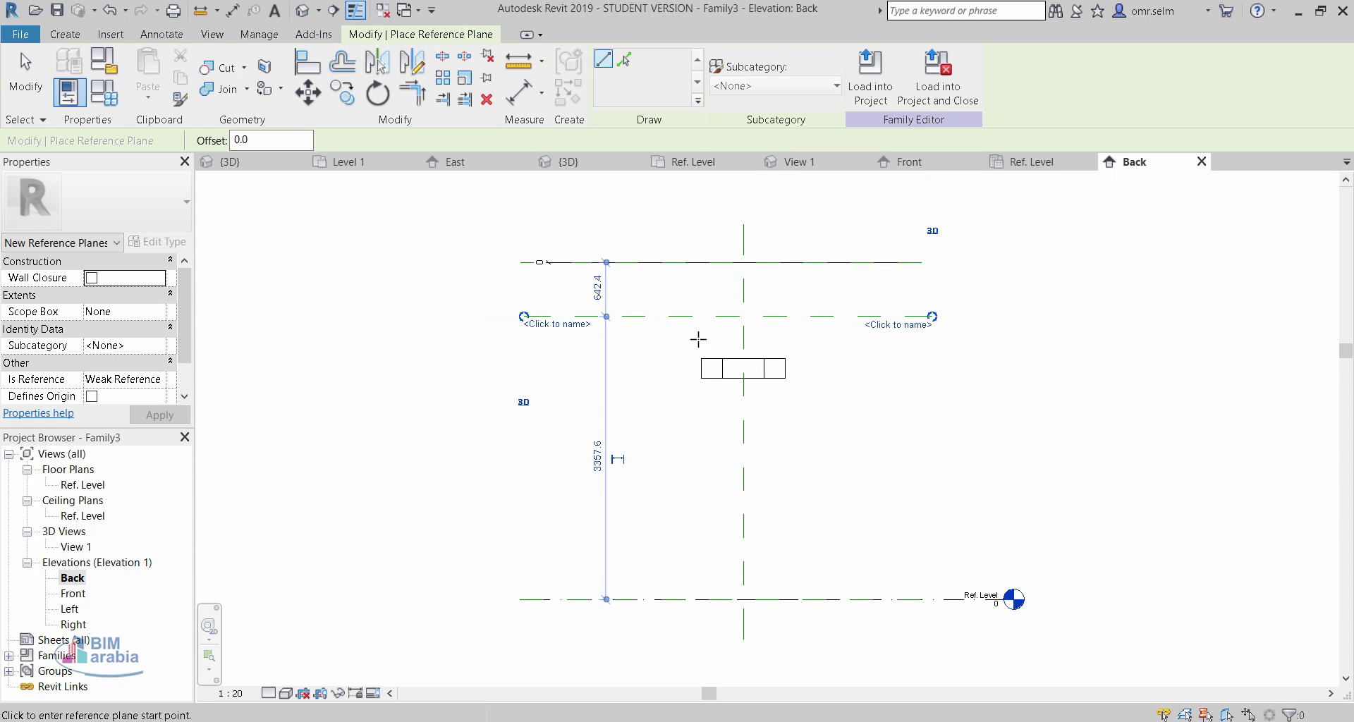
click(523, 344)
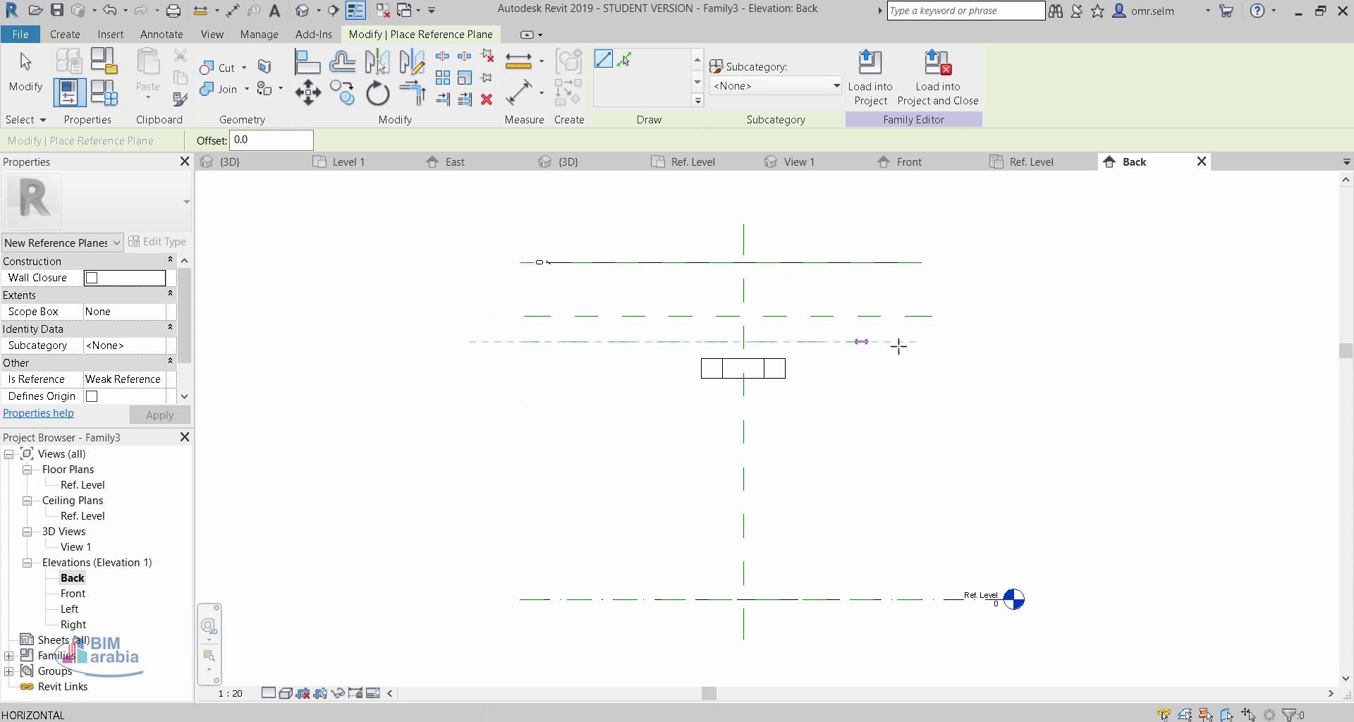
click(930, 342)
key(Escape)
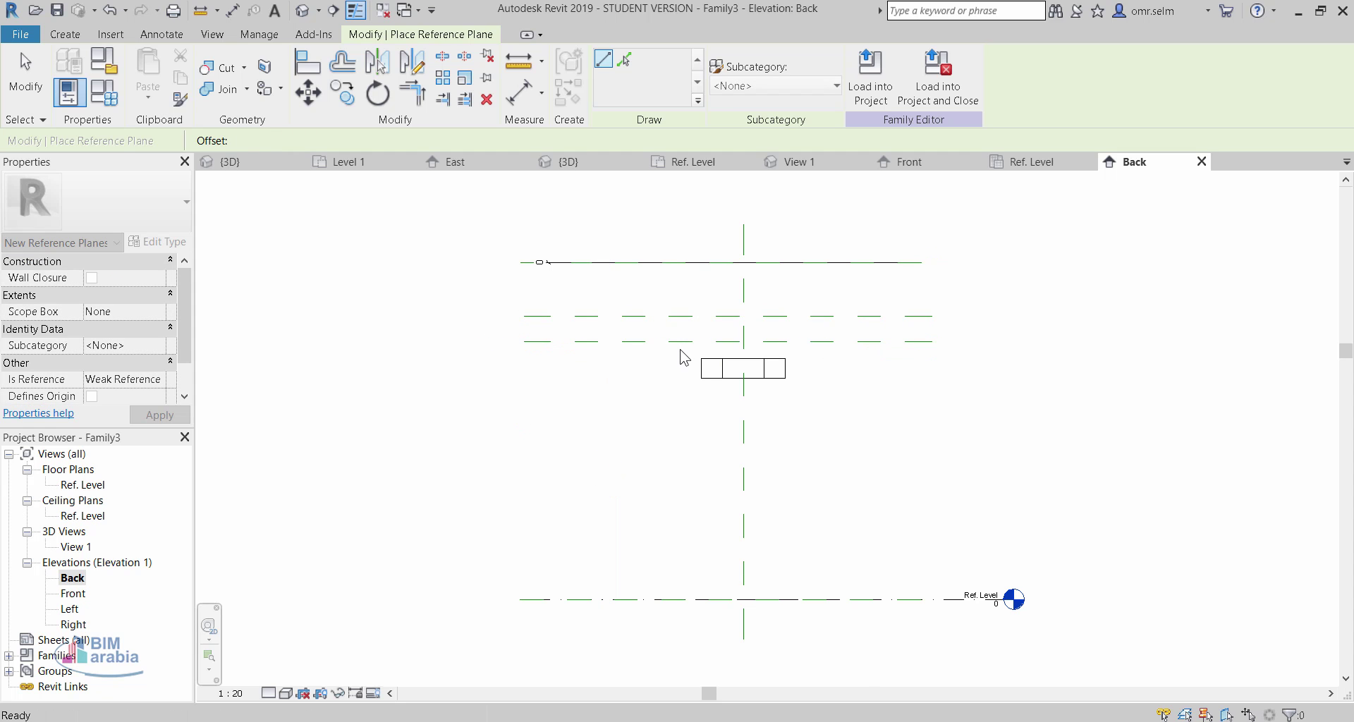
key(Escape)
scroll(676, 349, up, 3)
click(620, 337)
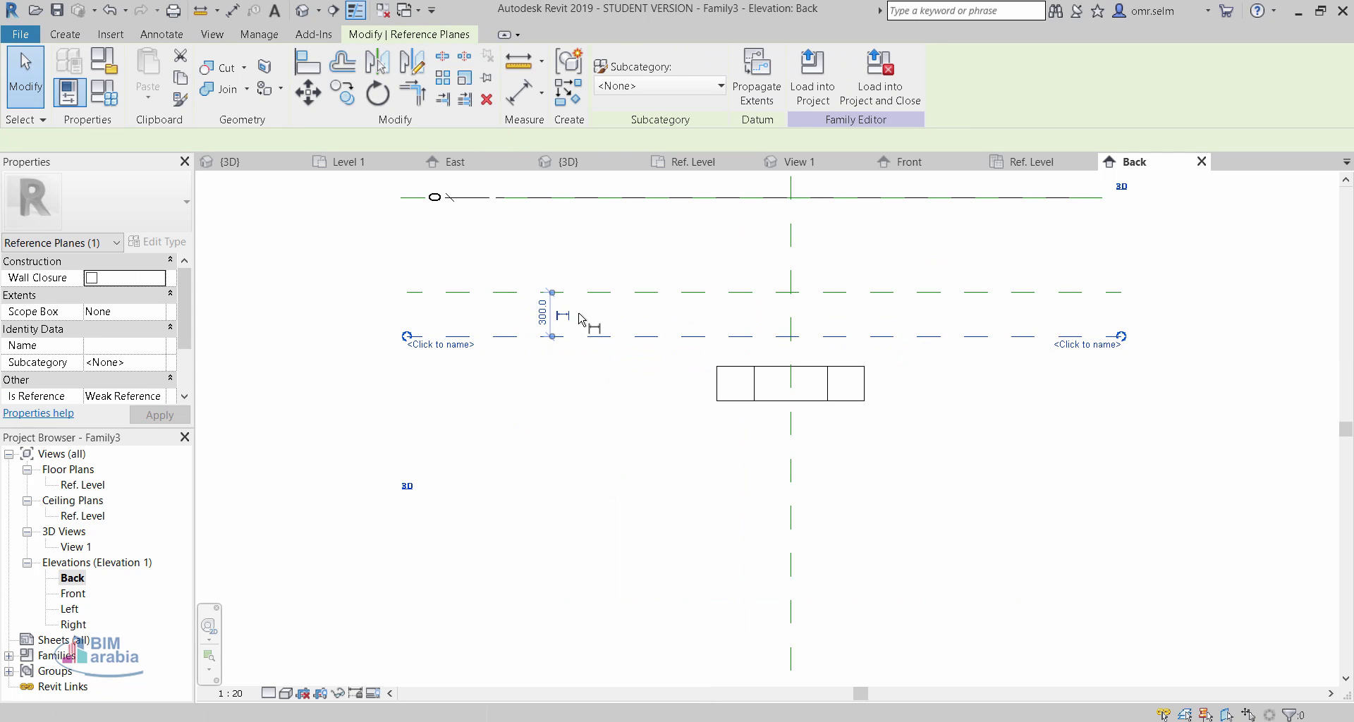
- Place an aligned dimension (DI) between the two new reference planes, reading 300
key(d)
key(i)
click(532, 293)
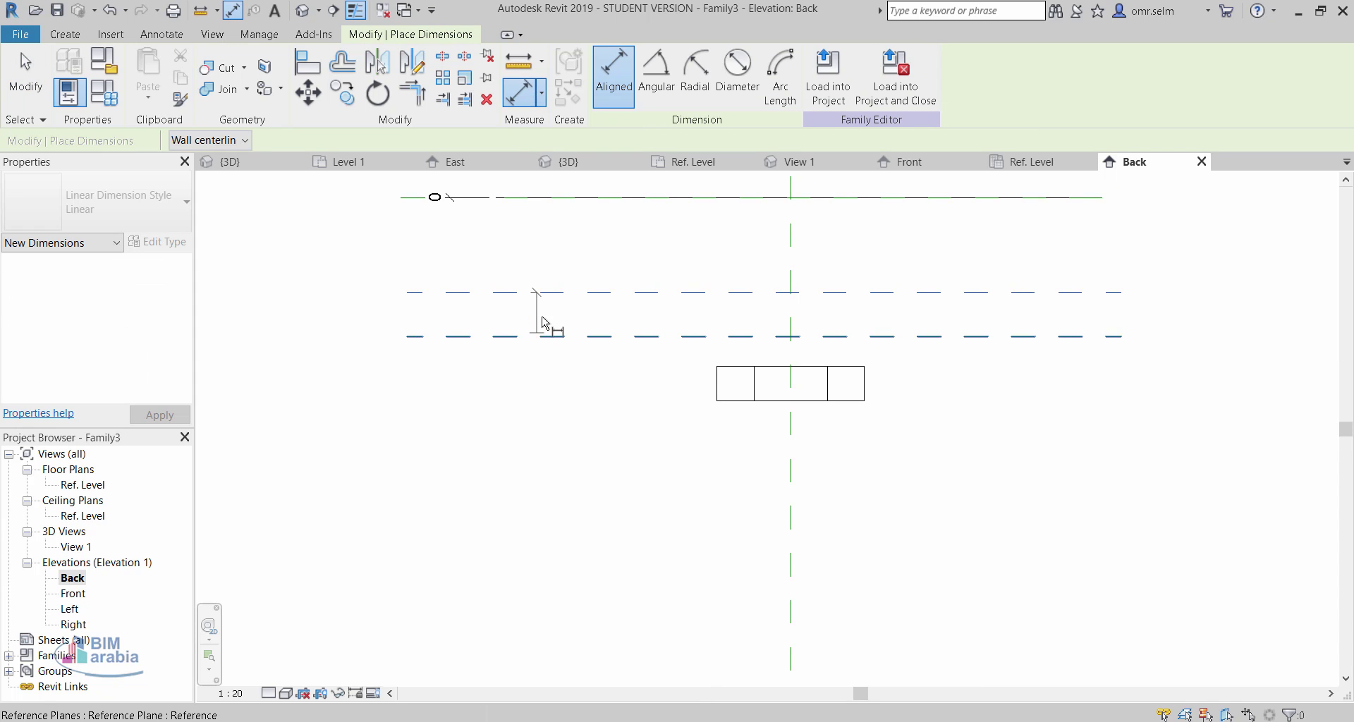
click(544, 334)
click(543, 322)
key(Escape)
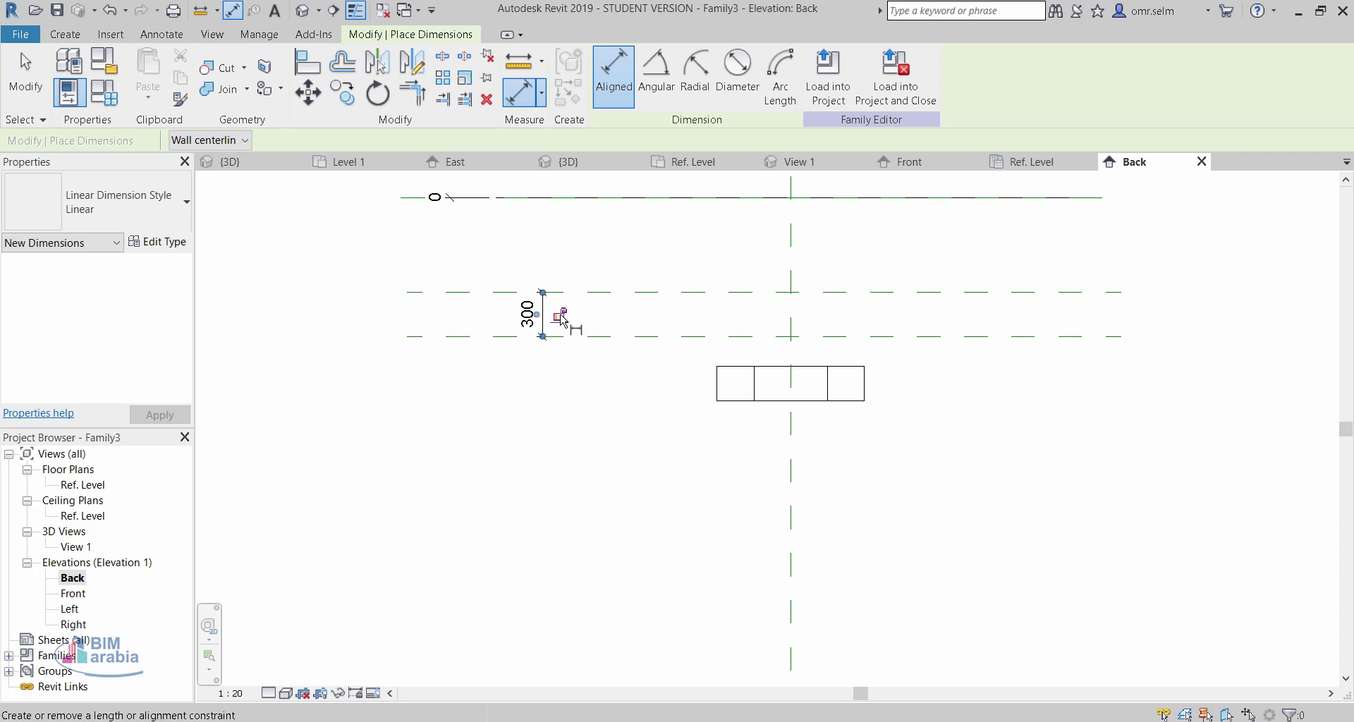
key(Escape)
- Nudge the lower reference plane upward until the dimension reads 120
click(598, 344)
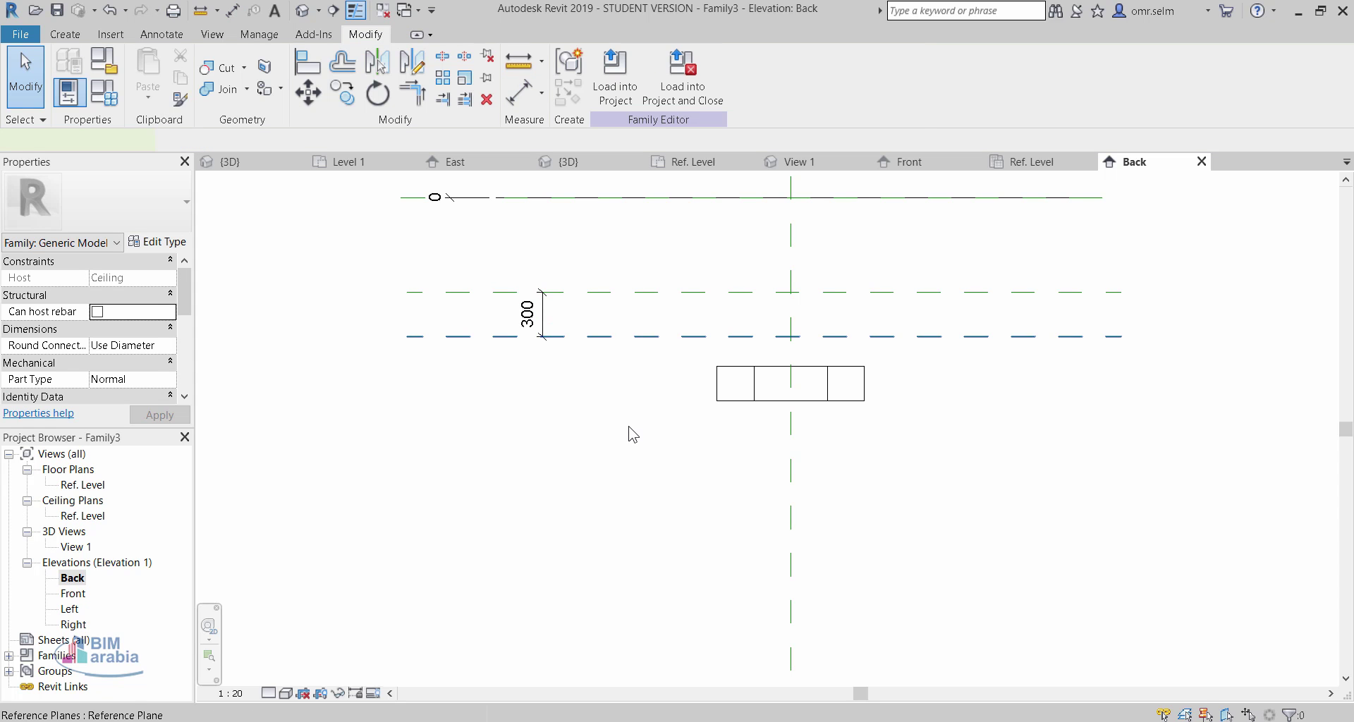
key(Up)
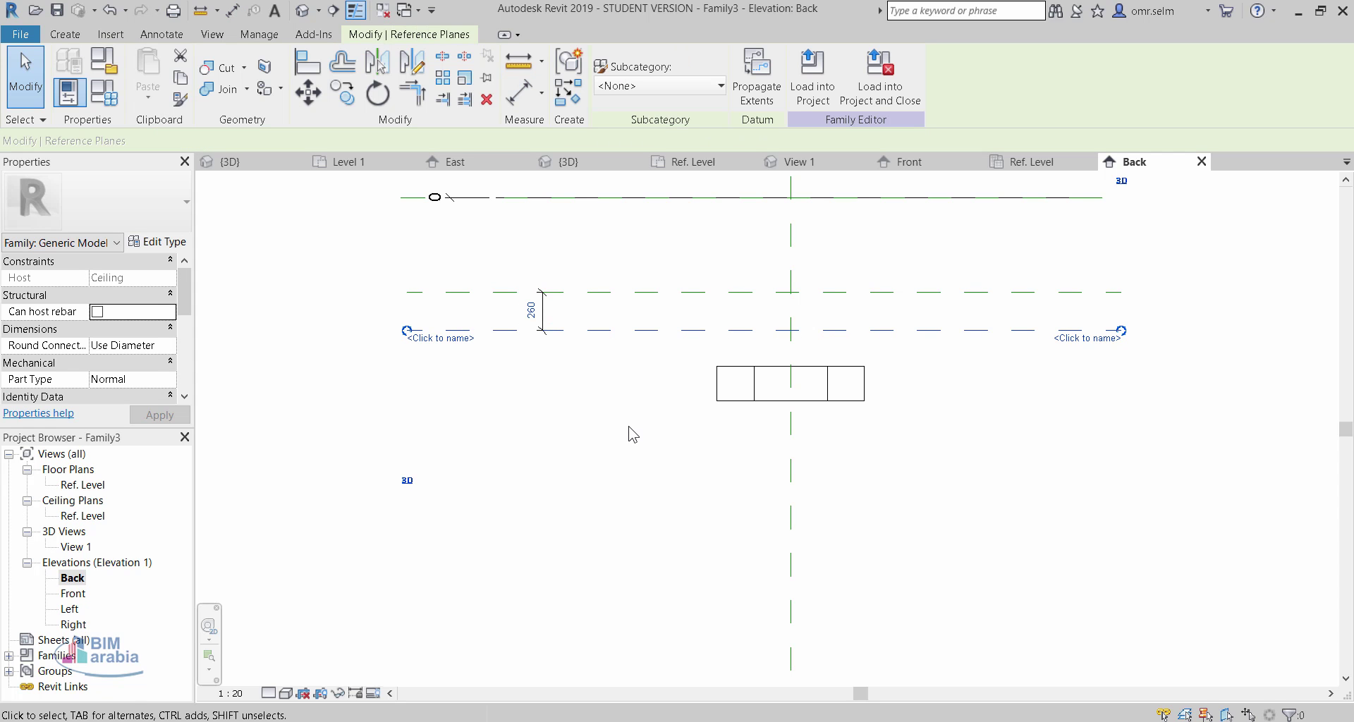
key(Up)
key(Up)
key(Up)
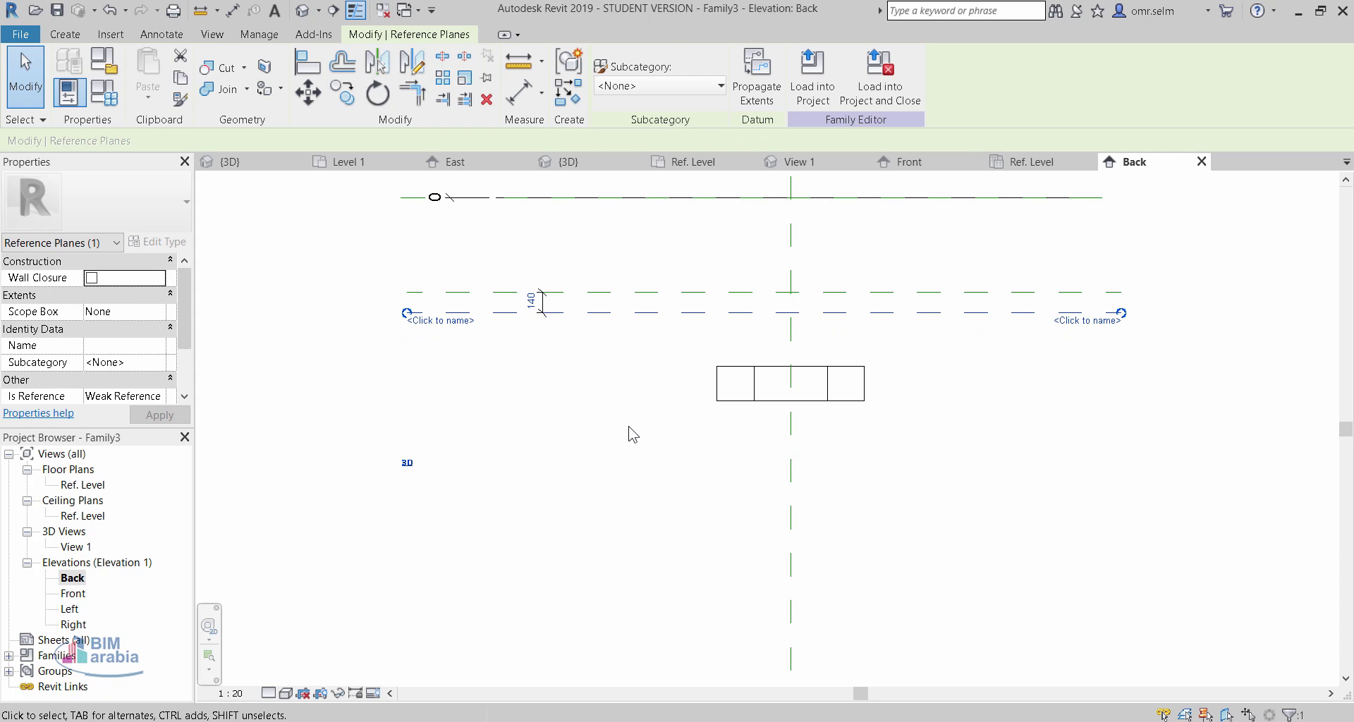
key(Up)
scroll(543, 300, up, 3)
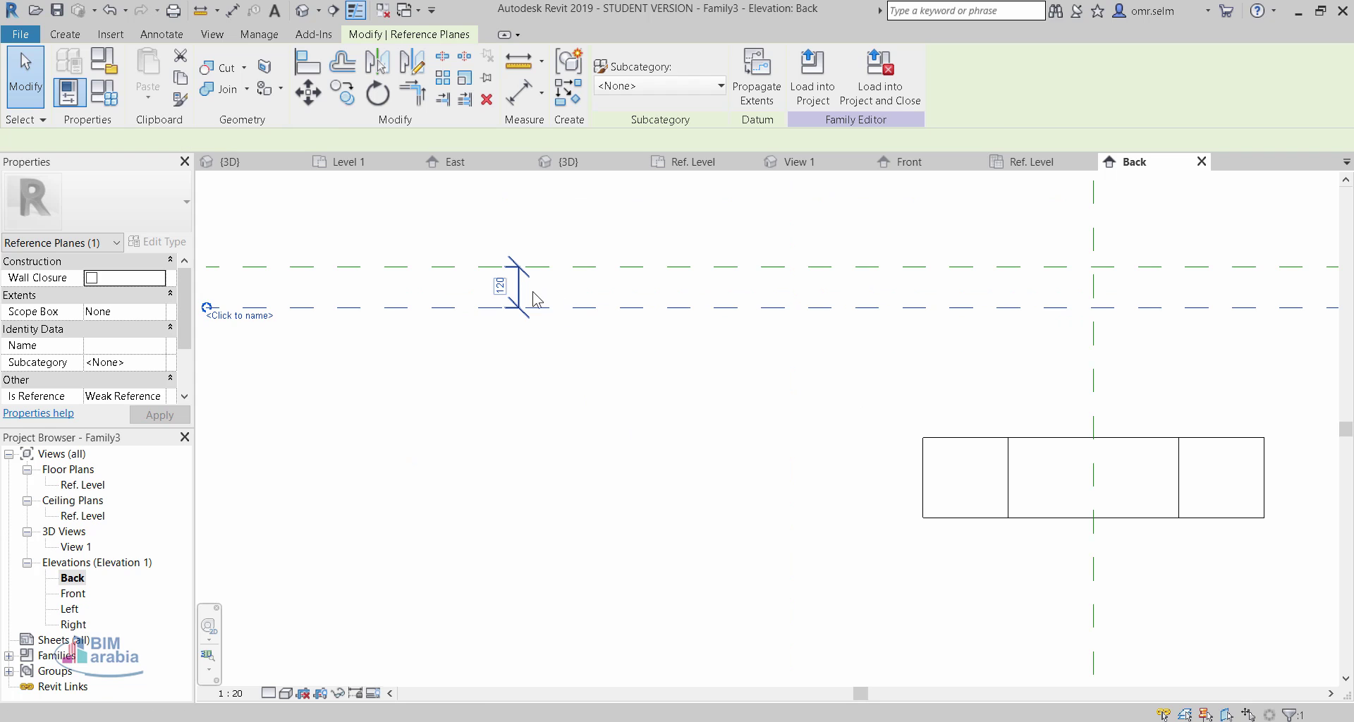
click(533, 294)
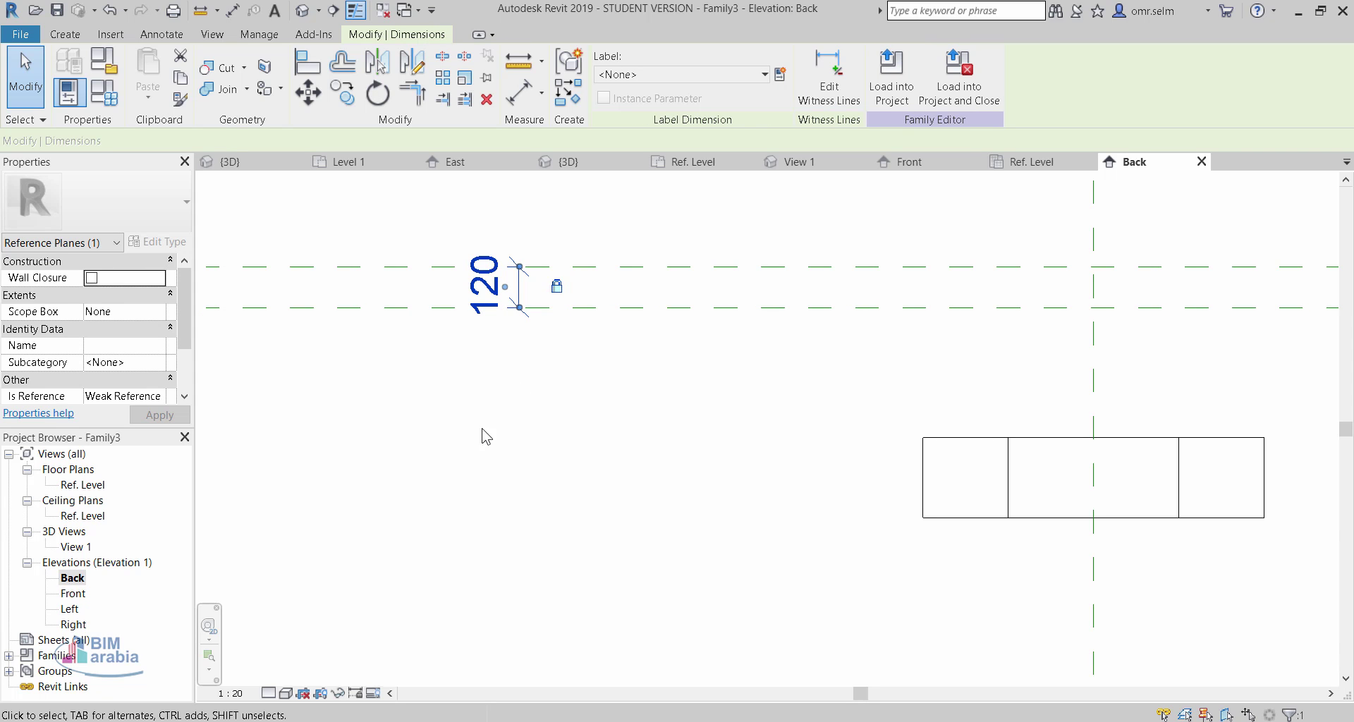
scroll(481, 429, down, 1)
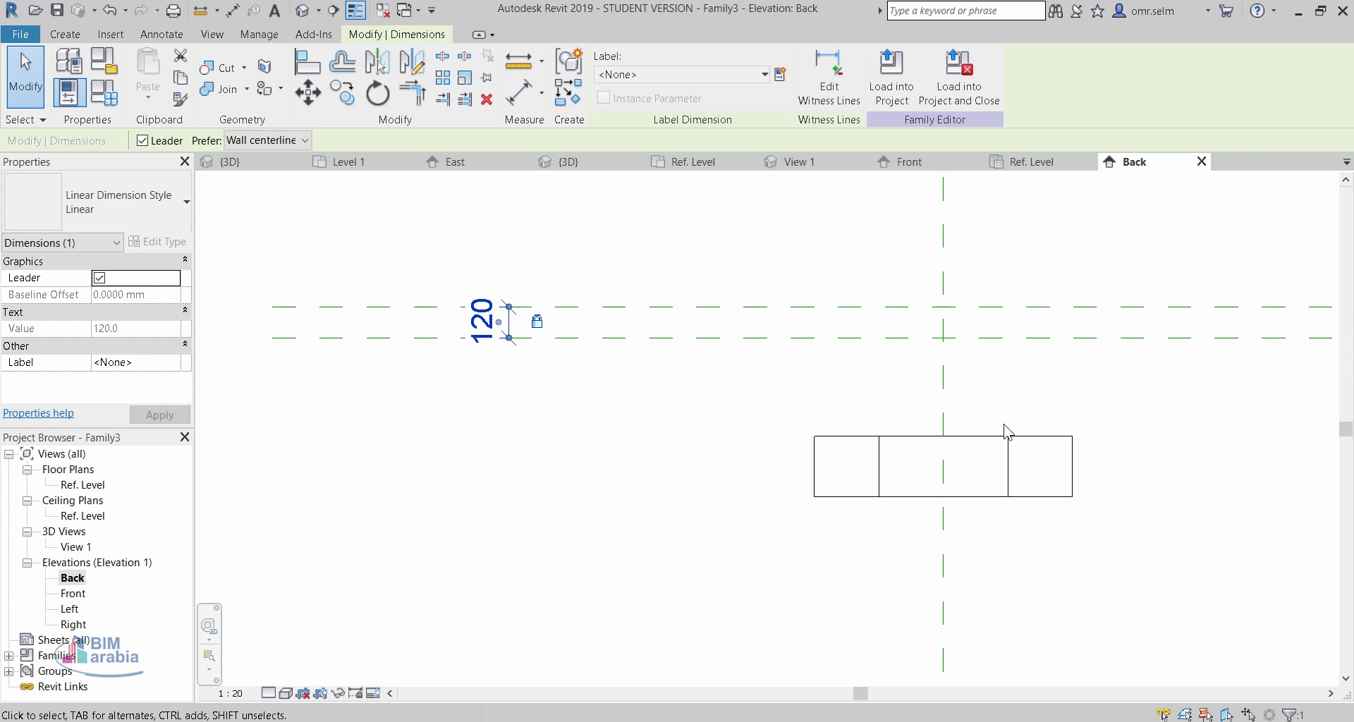
- Stretch the extrusion's top and bottom onto the two reference planes, locking the top edge
click(945, 438)
drag(945, 436, 934, 314)
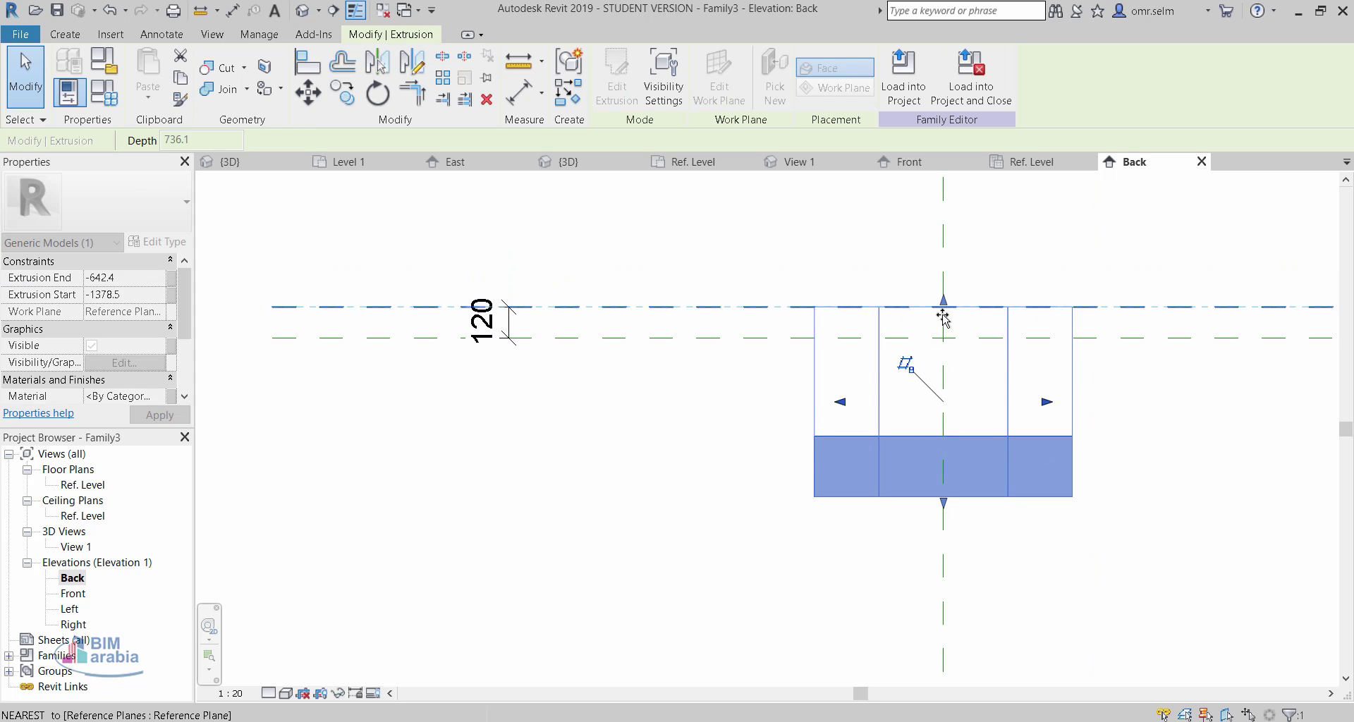
click(830, 282)
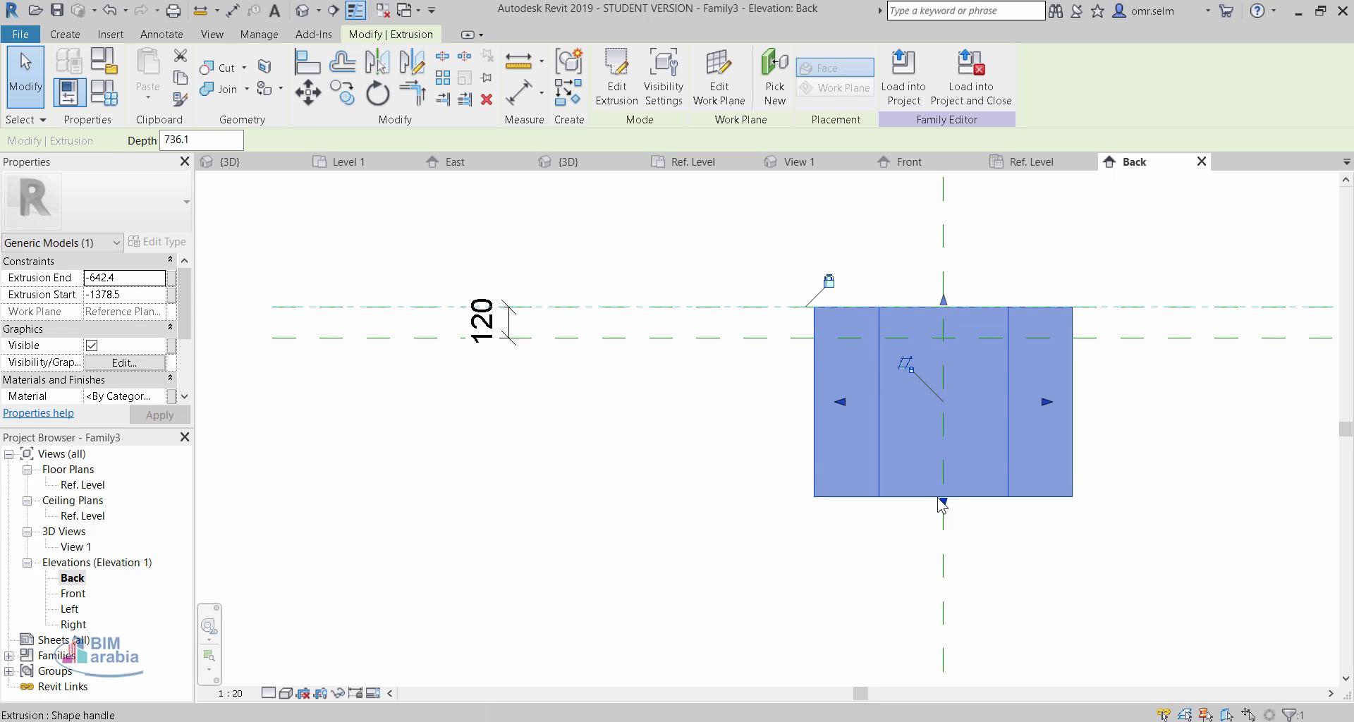
drag(969, 431, 989, 341)
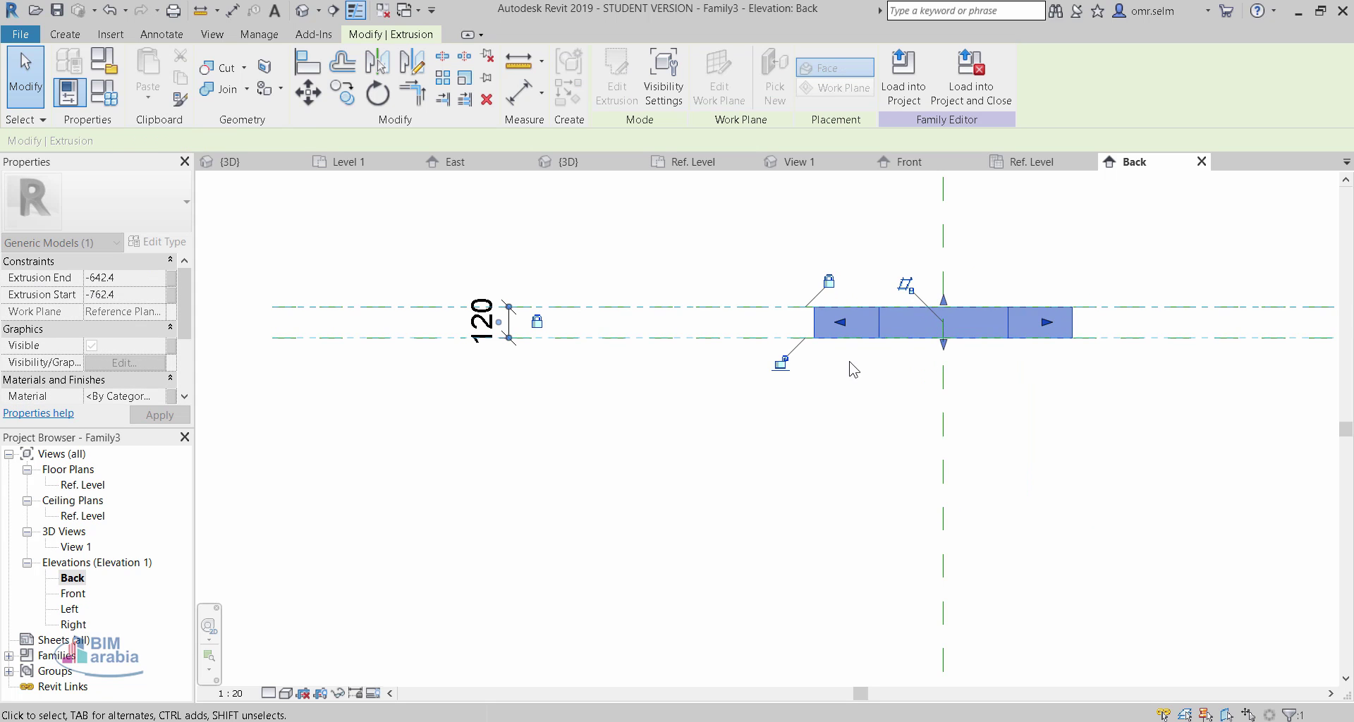
click(502, 483)
scroll(502, 483, down, 4)
click(717, 377)
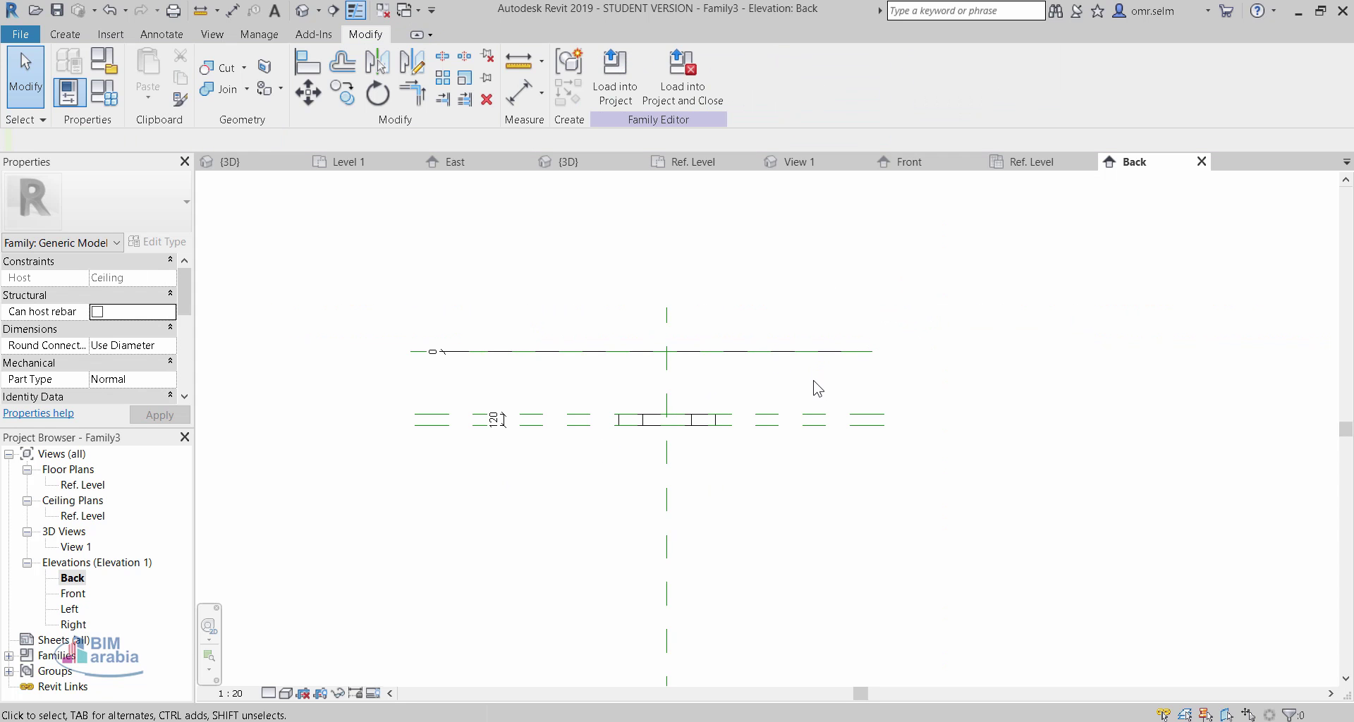
- Add a 642 aligned dimension from the top level line to the upper reference plane
key(d)
key(i)
click(834, 351)
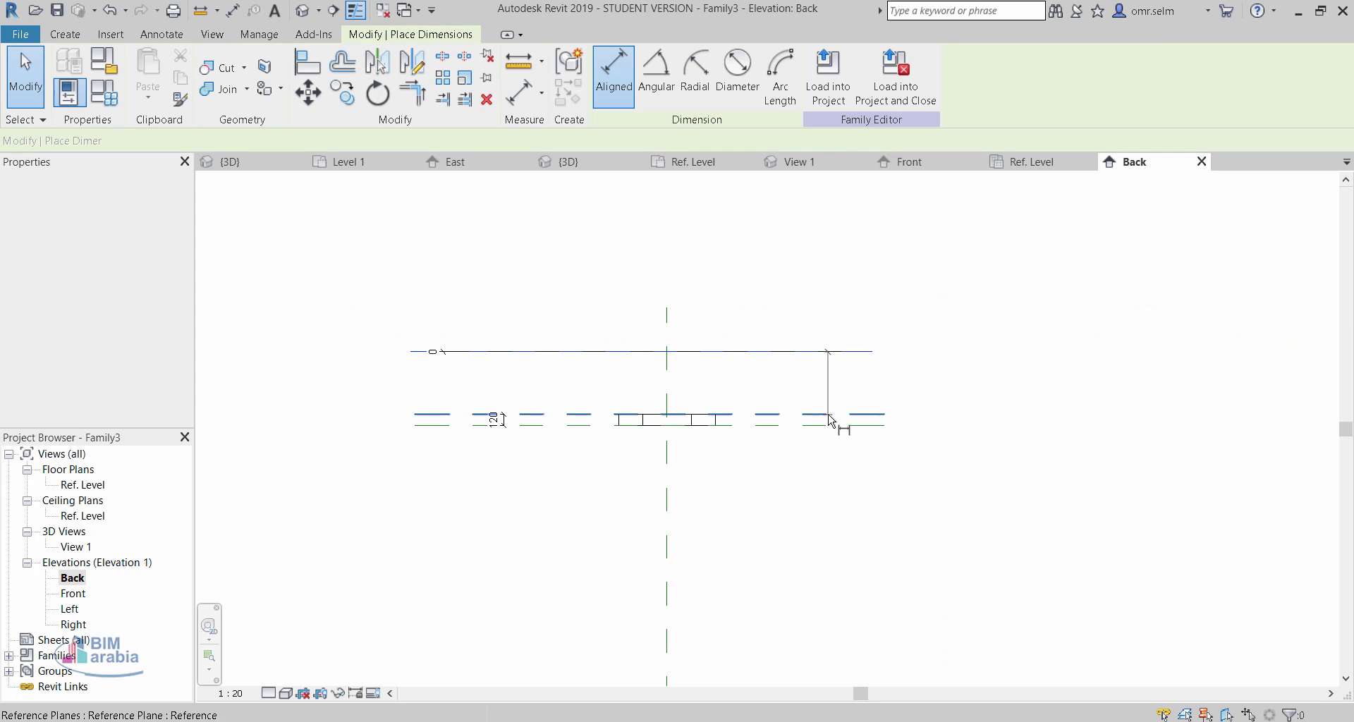
click(865, 387)
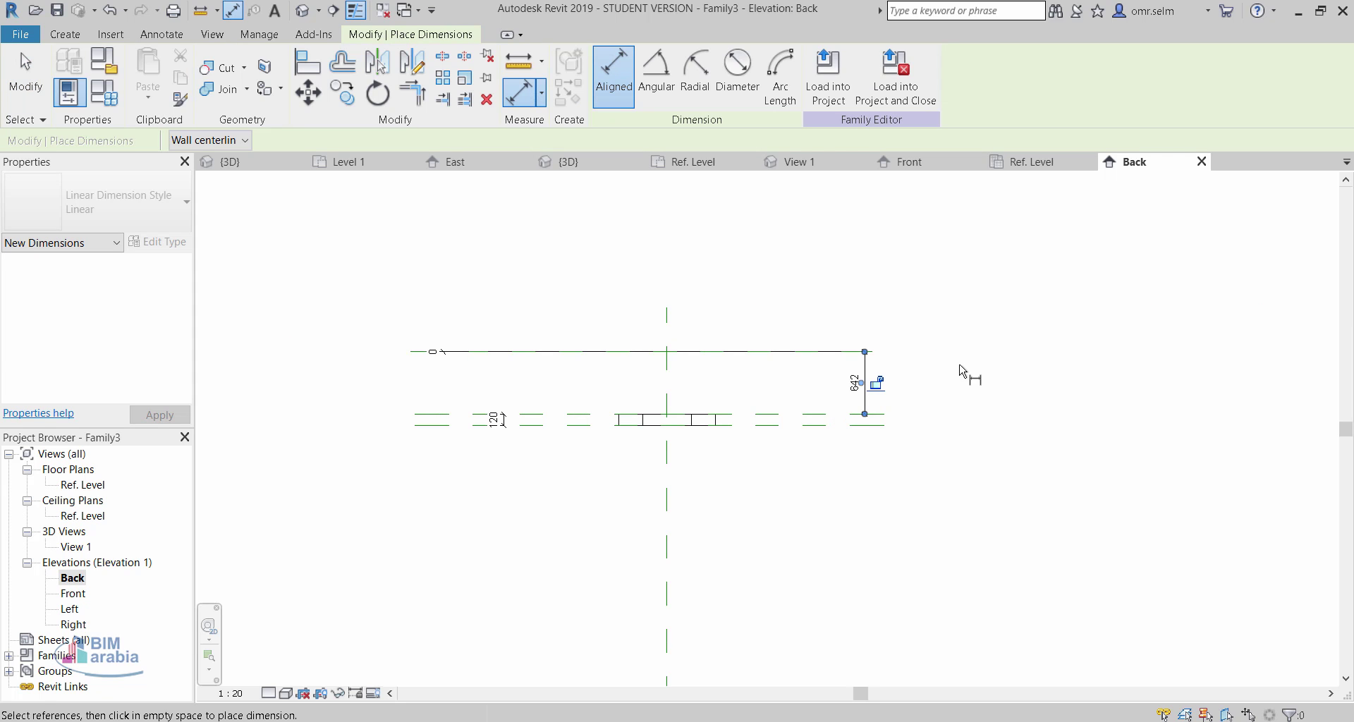
key(Escape)
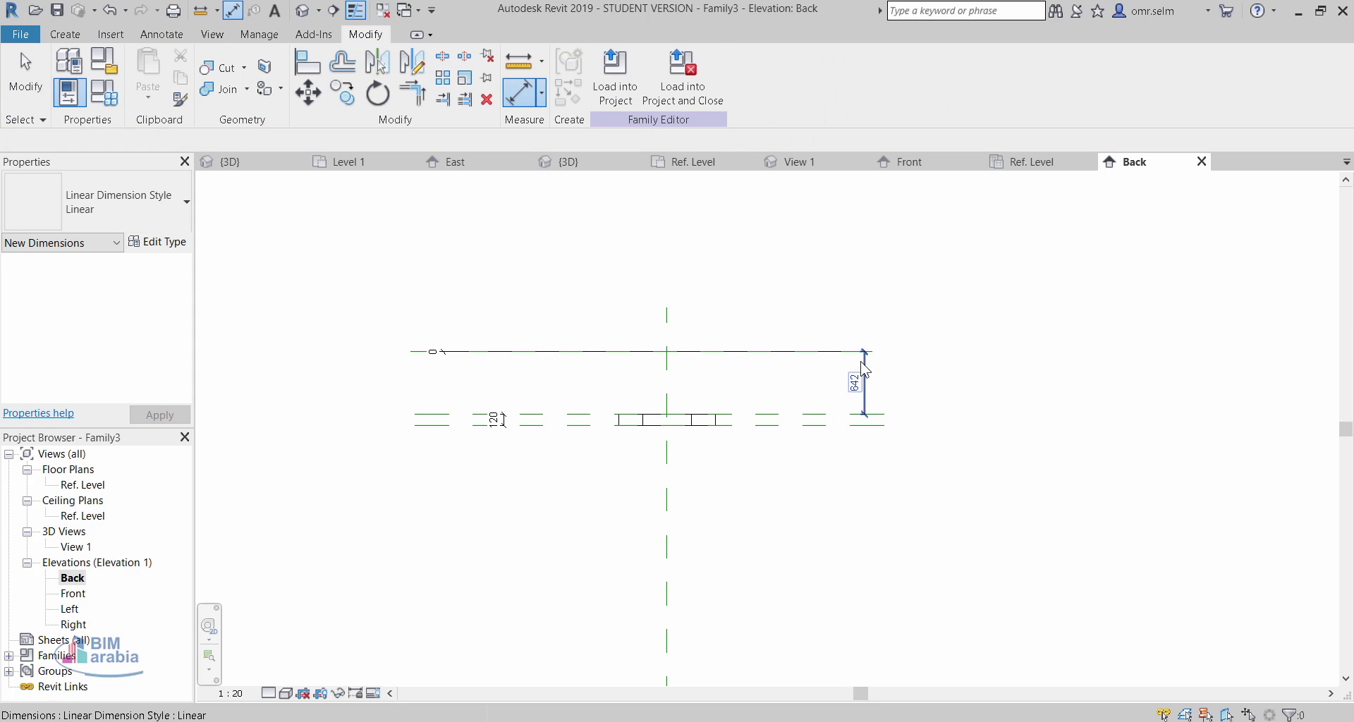
- Label the 642 dimension with a new instance parameter z, so it reads z = 642
click(860, 364)
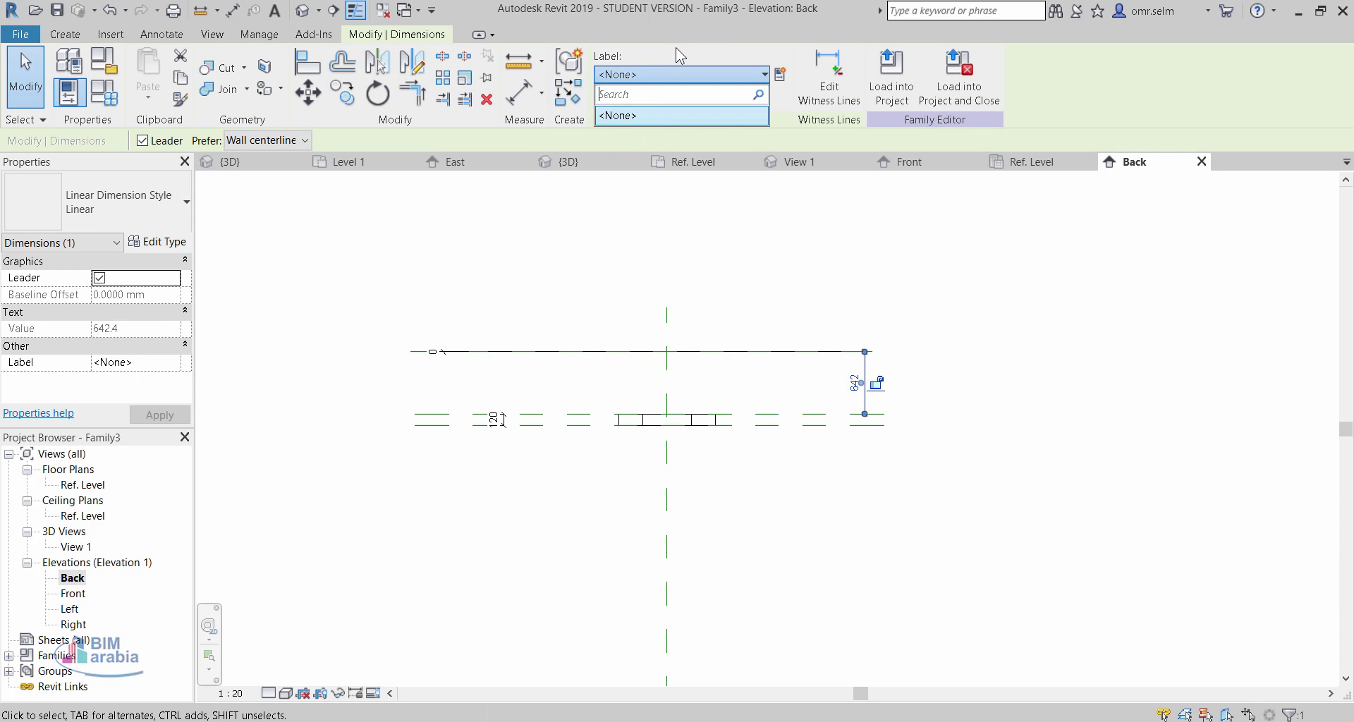
click(779, 74)
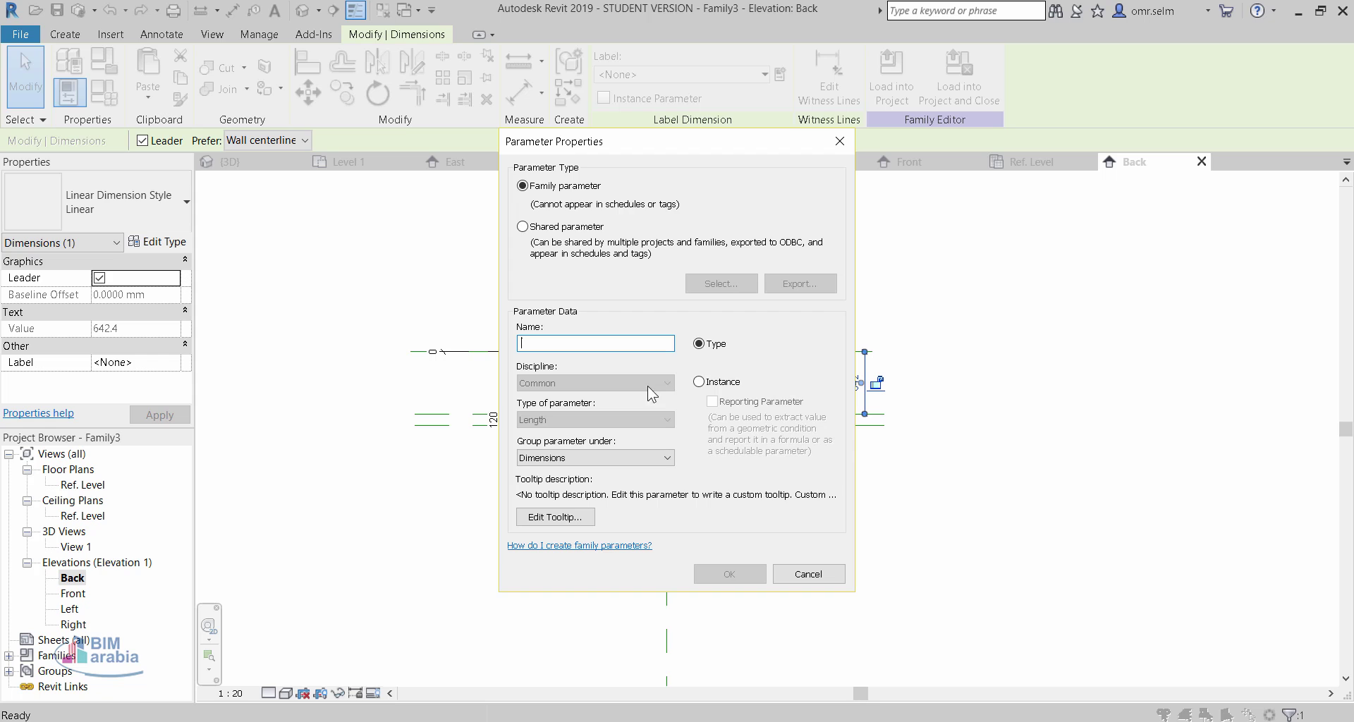
click(712, 382)
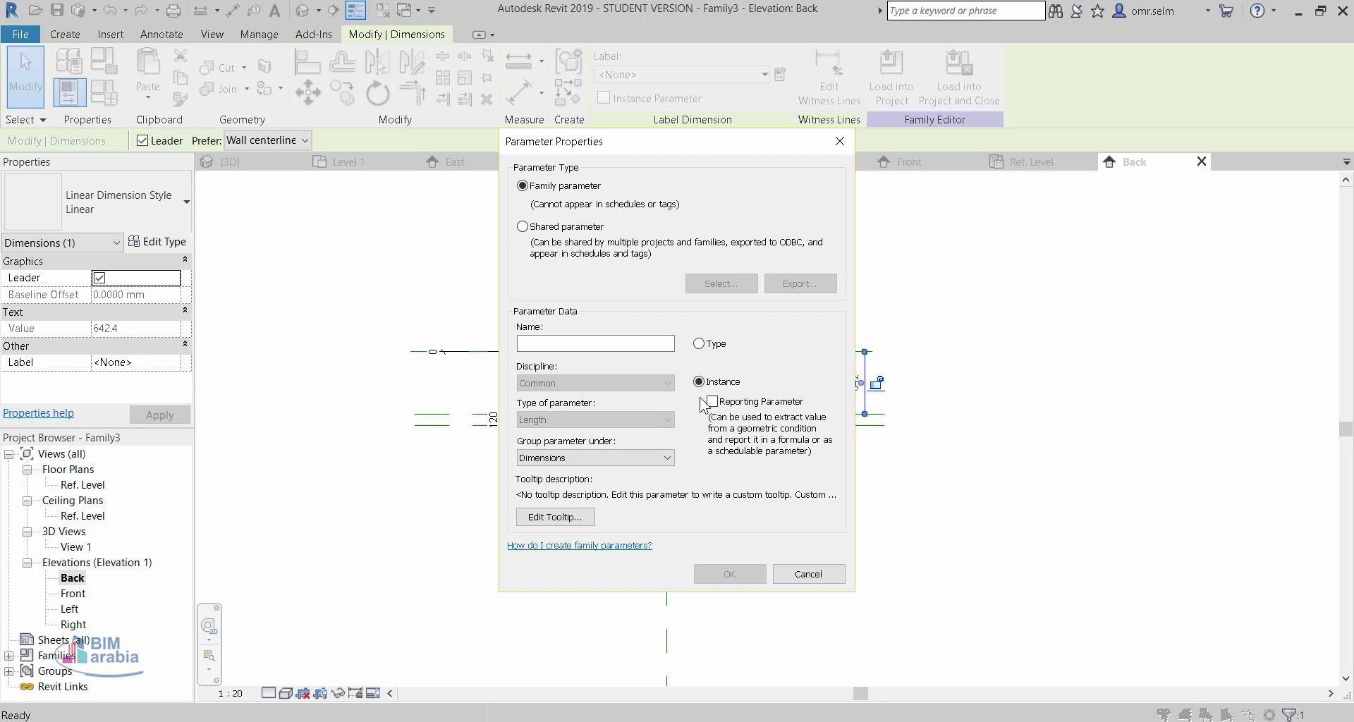
click(573, 342)
text(z)
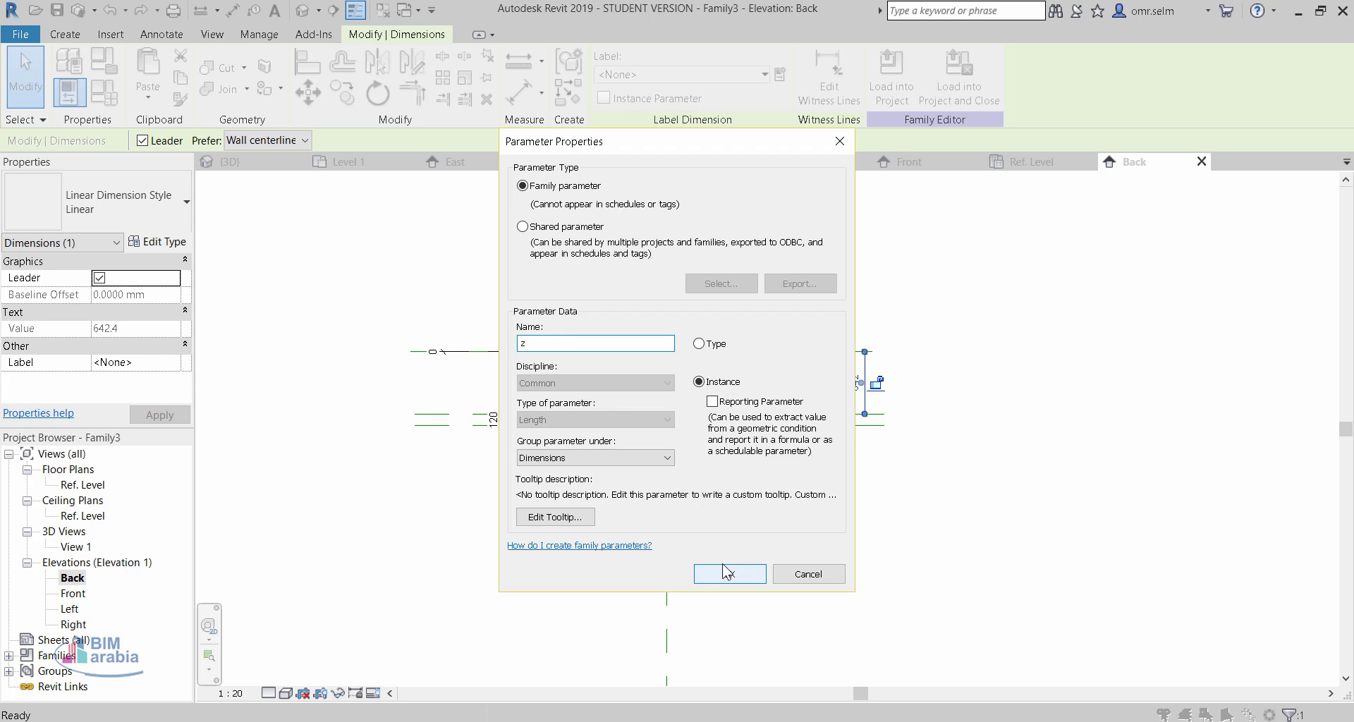
click(721, 575)
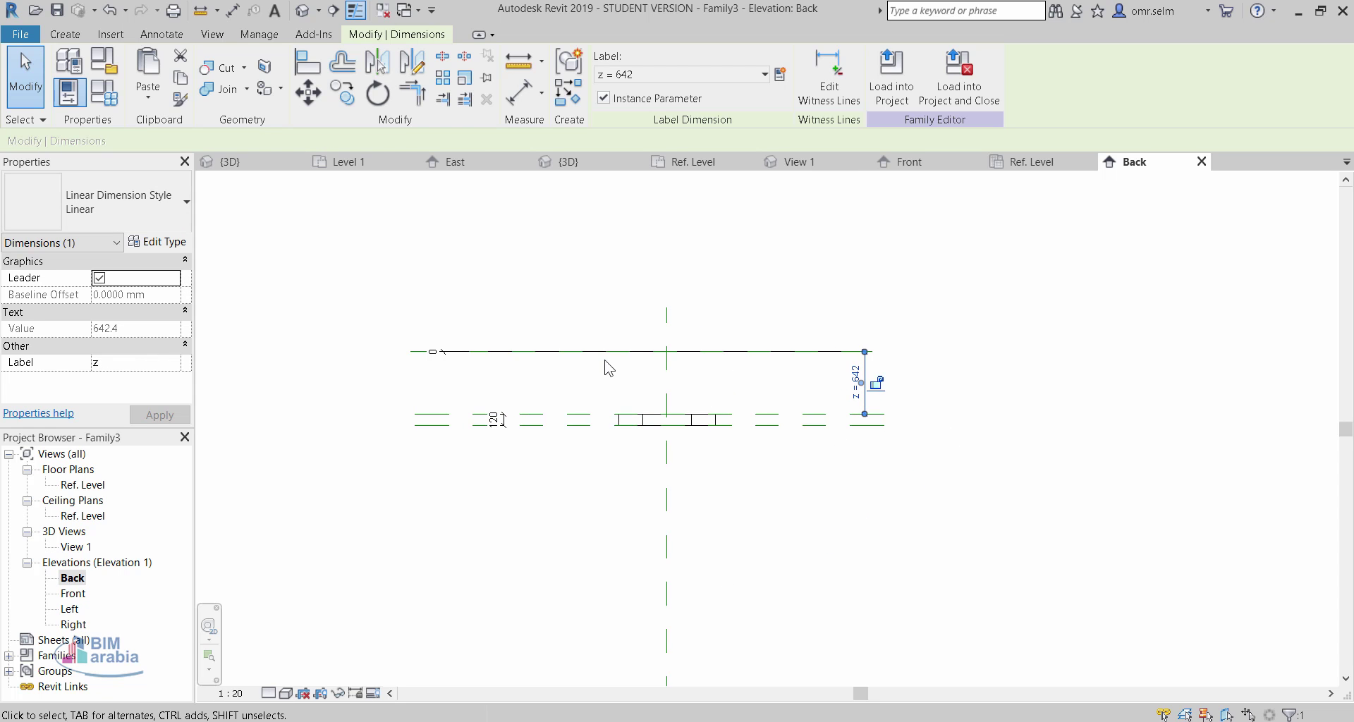
click(505, 301)
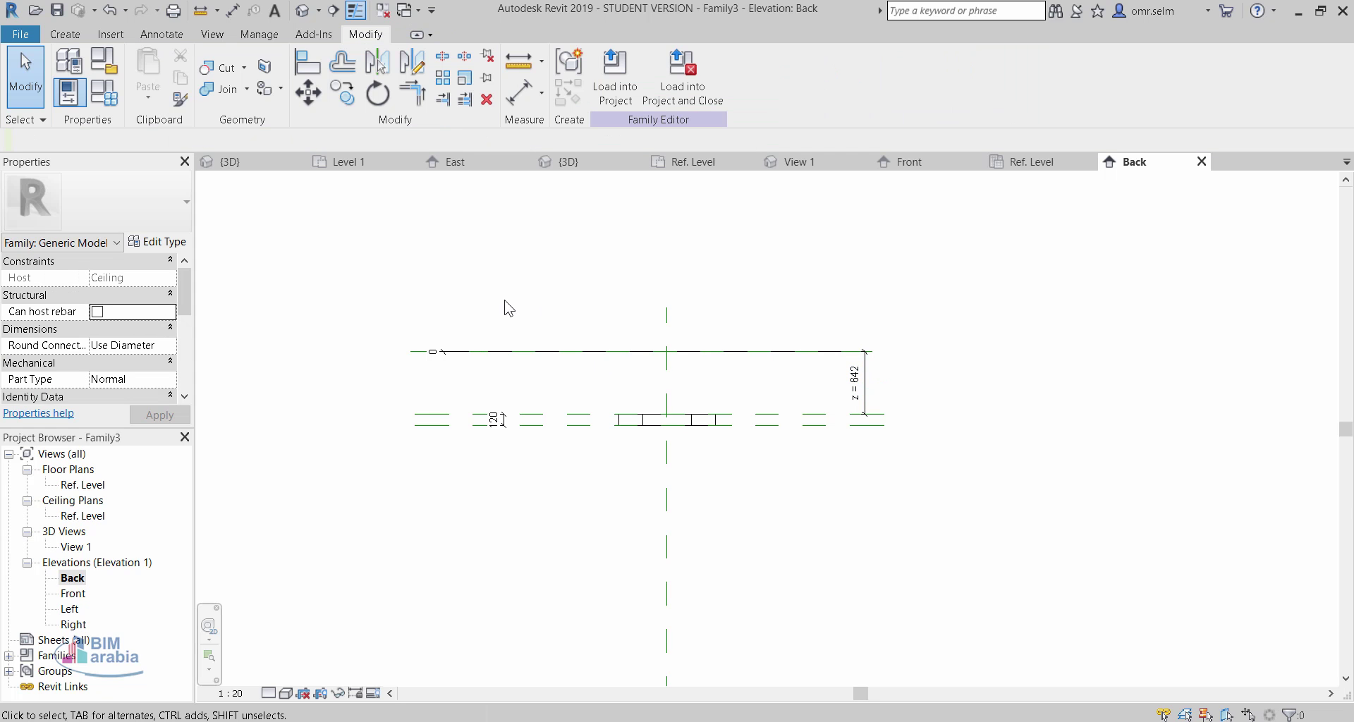
- In the Ref. Level ceiling plan, start a solid blend with a radius 25 base circle at the planes' crossing
double_click(82, 486)
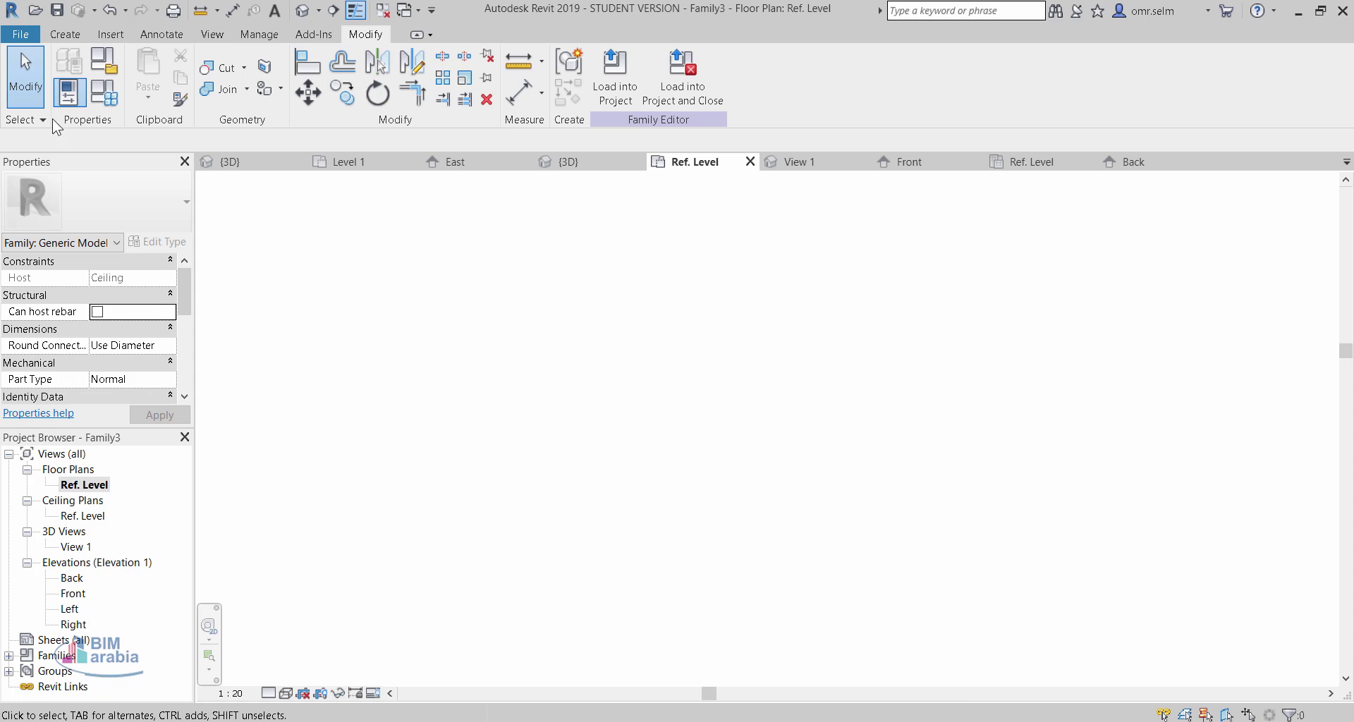
click(68, 33)
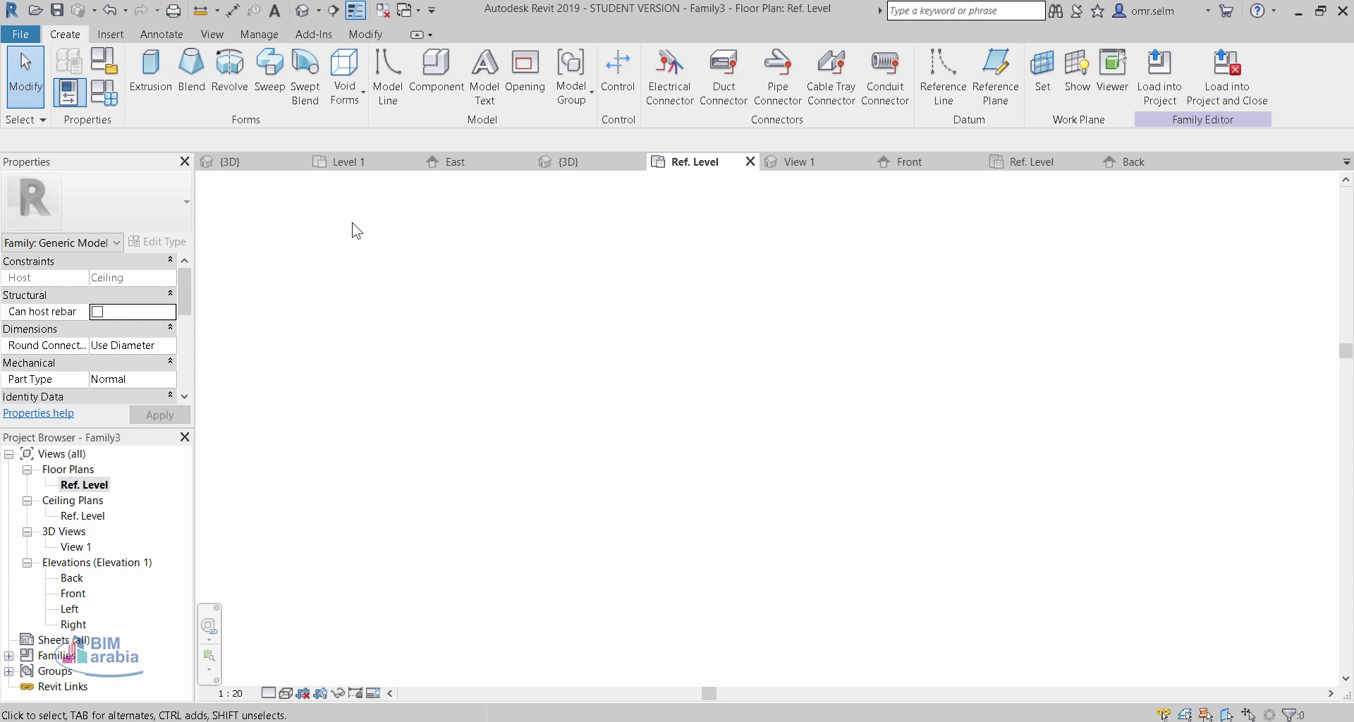
double_click(82, 515)
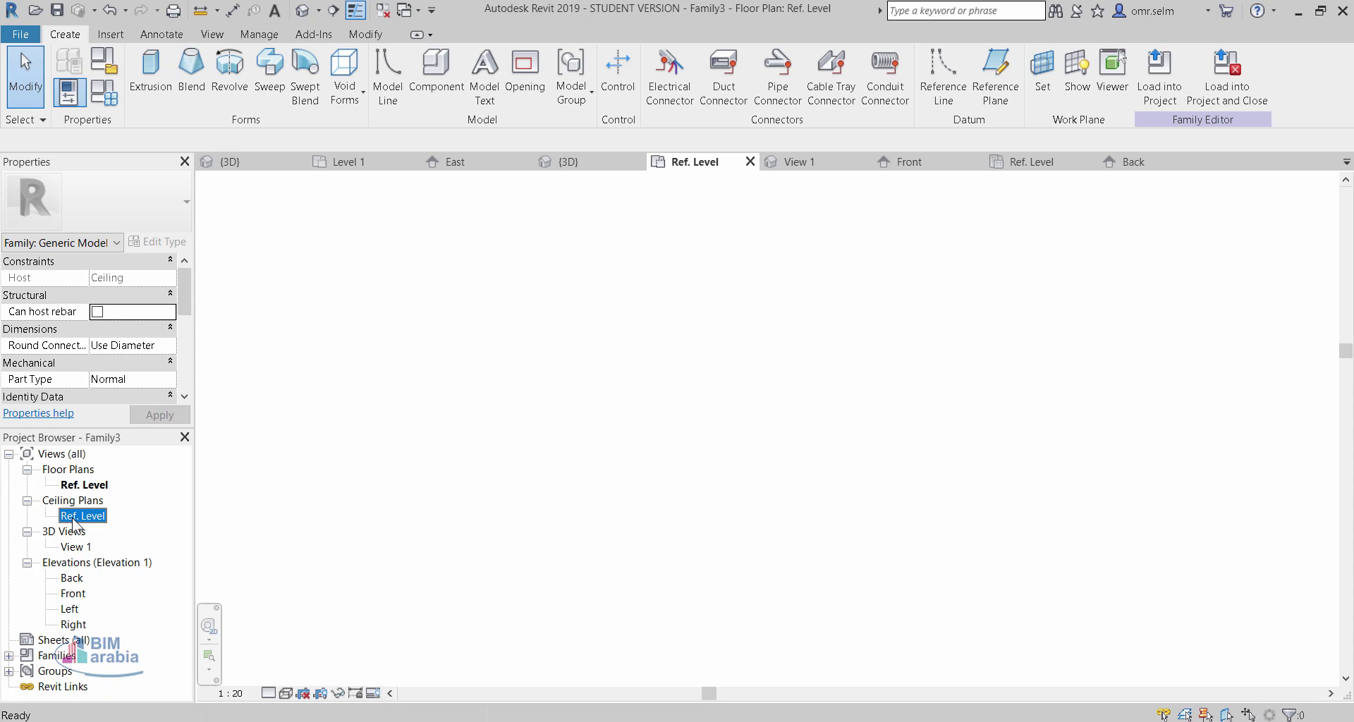
click(198, 83)
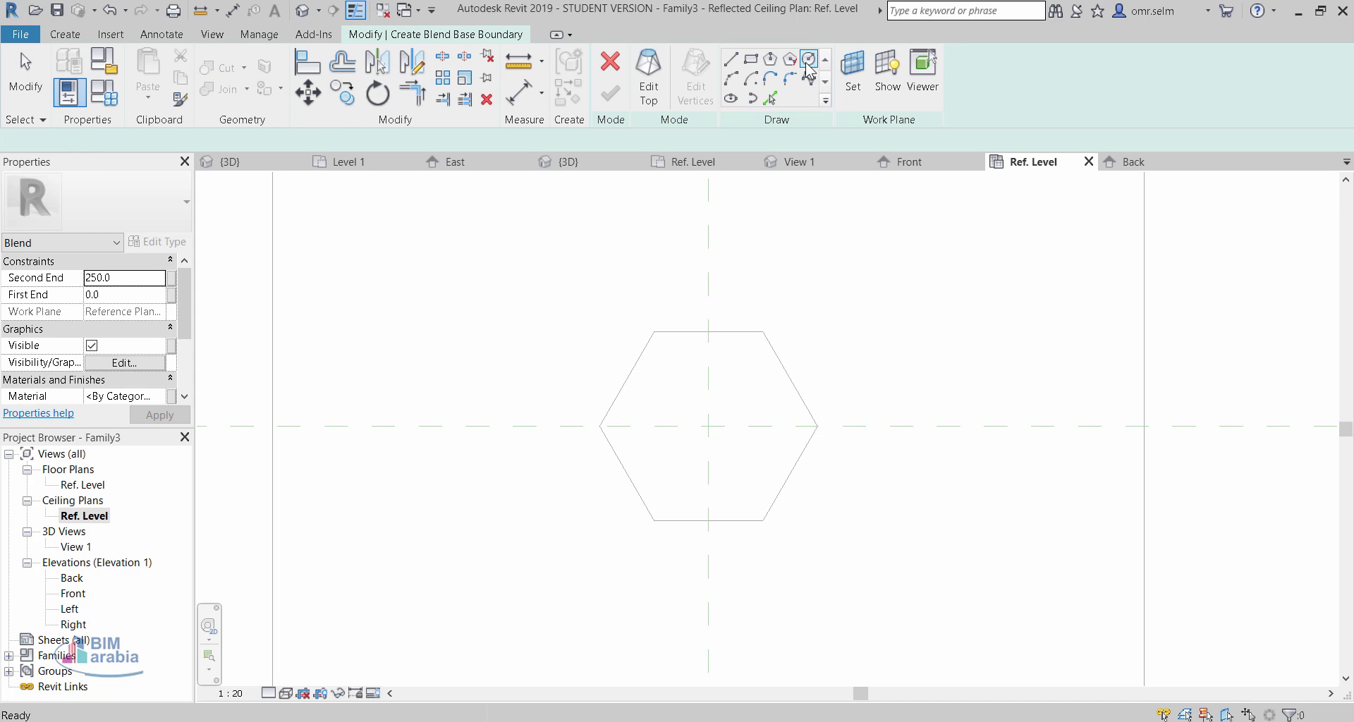
click(709, 426)
scroll(714, 432, up, 2)
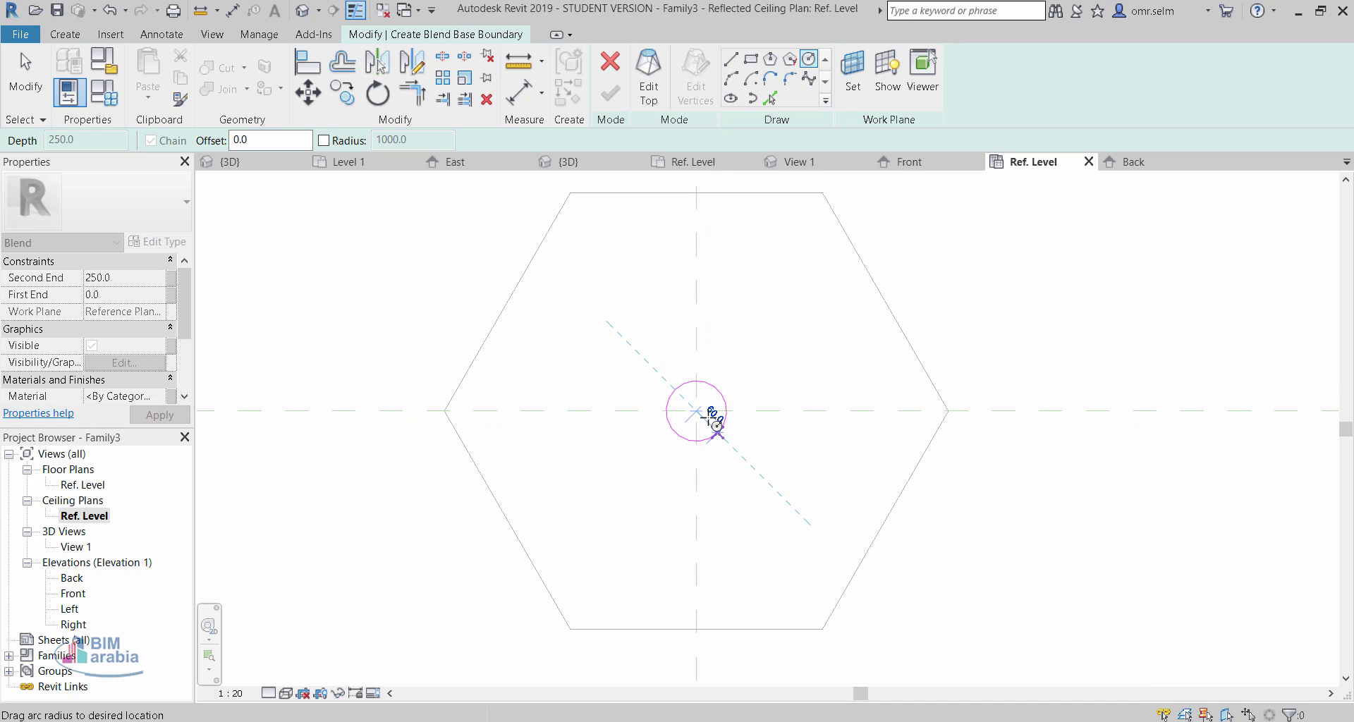
scroll(713, 430, up, 3)
click(697, 397)
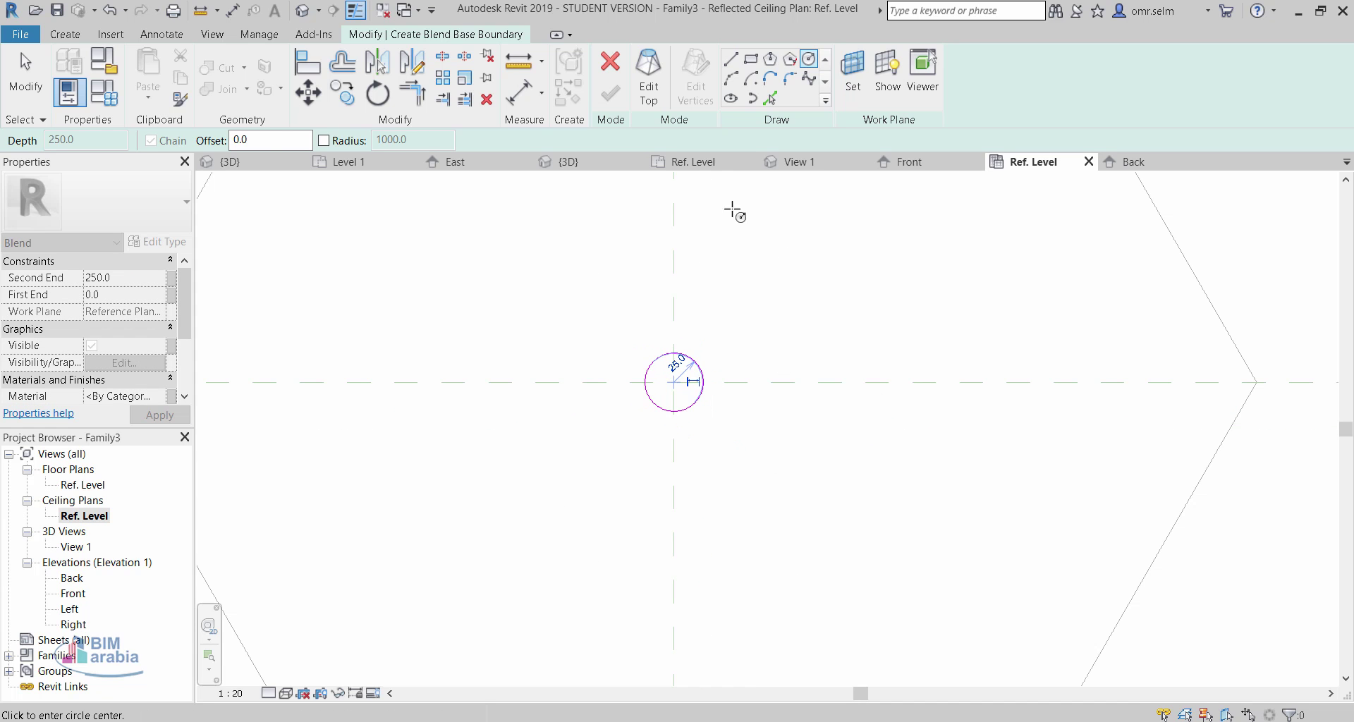
- Sketch a radius 15 top circle, finish the blend with Second End 600, and open the Back elevation
click(649, 77)
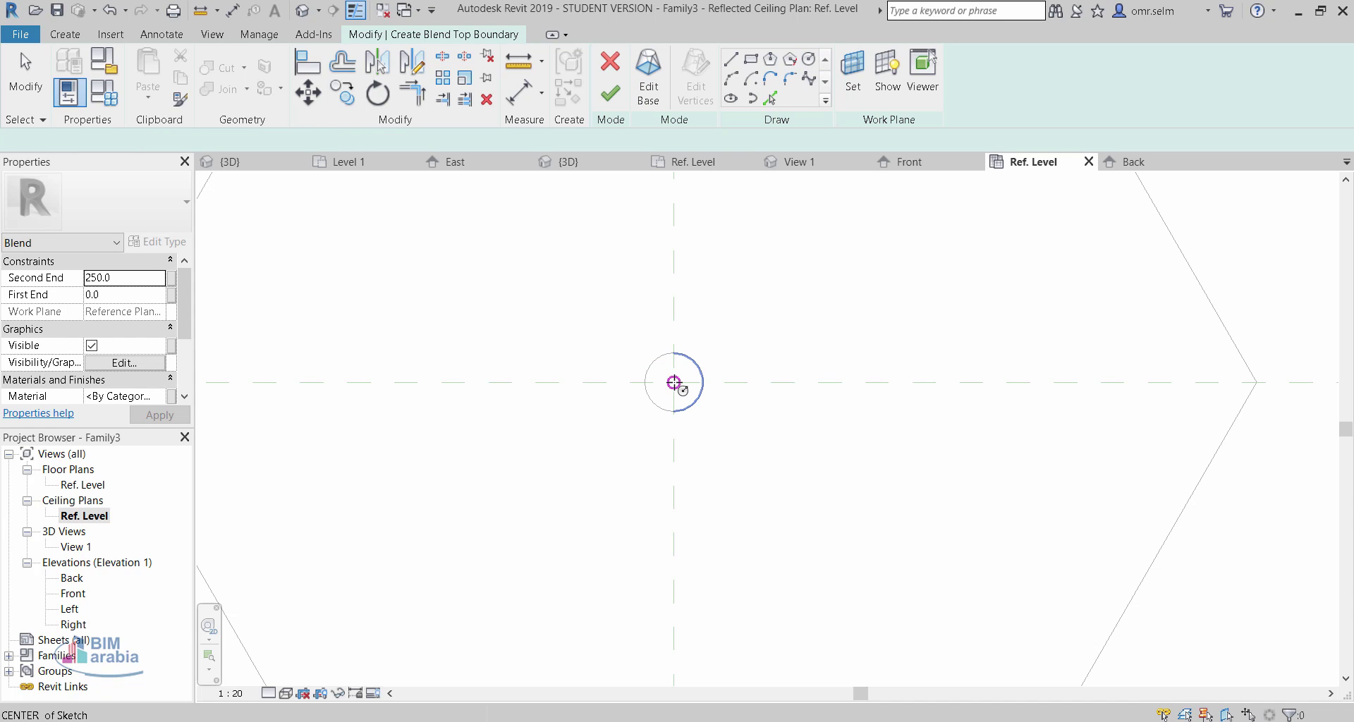
click(674, 383)
scroll(679, 377, up, 2)
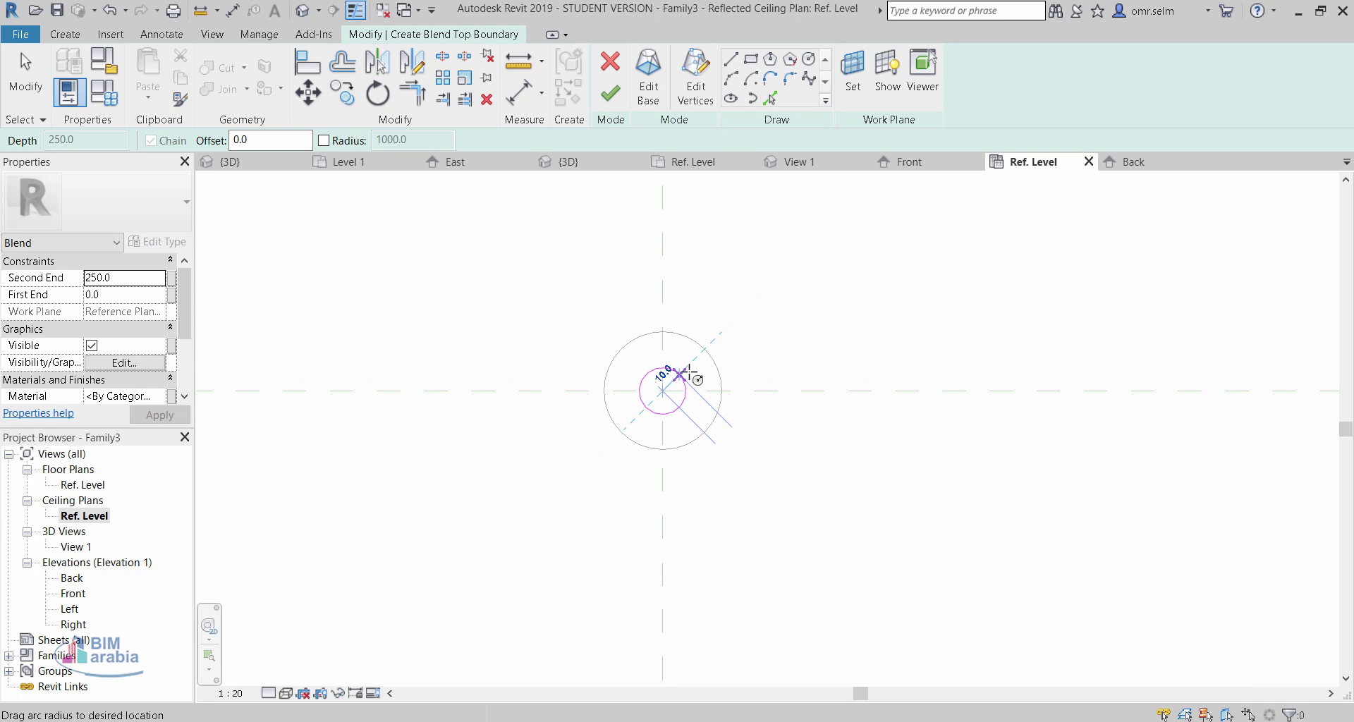
click(688, 369)
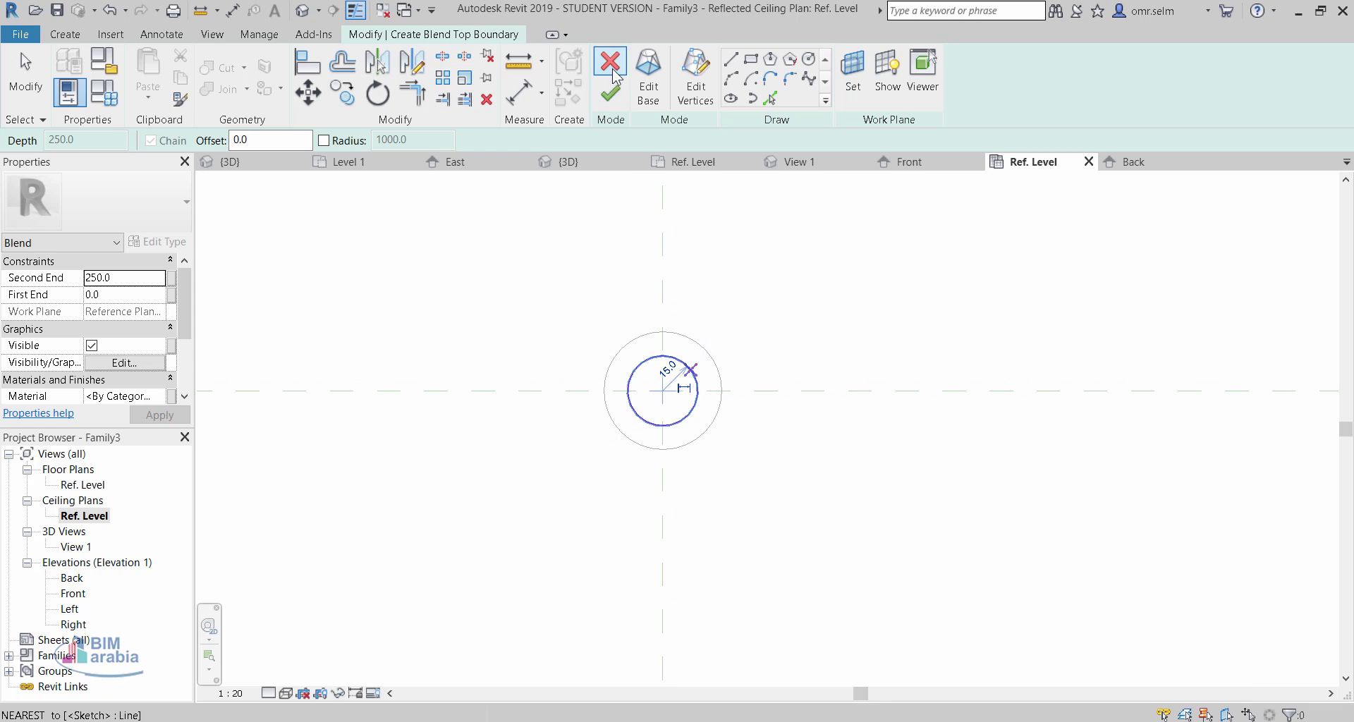
click(133, 276)
text(600)
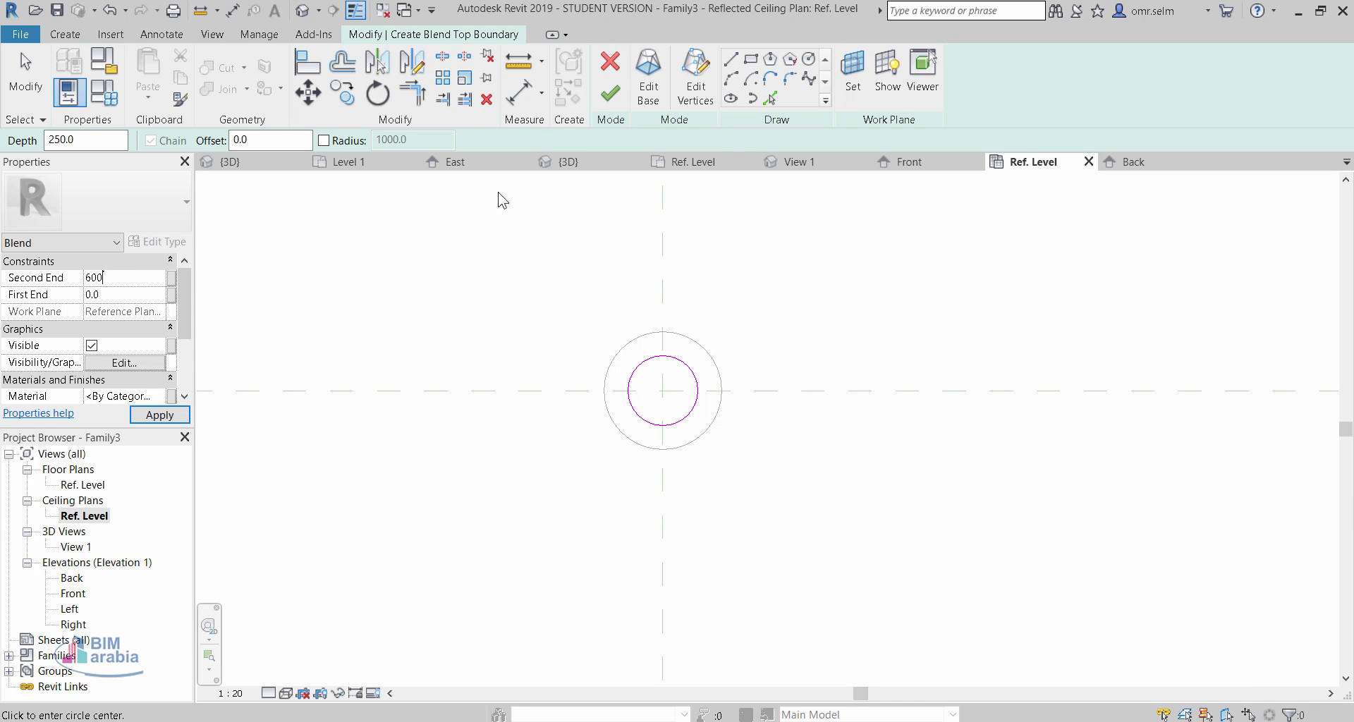
click(610, 92)
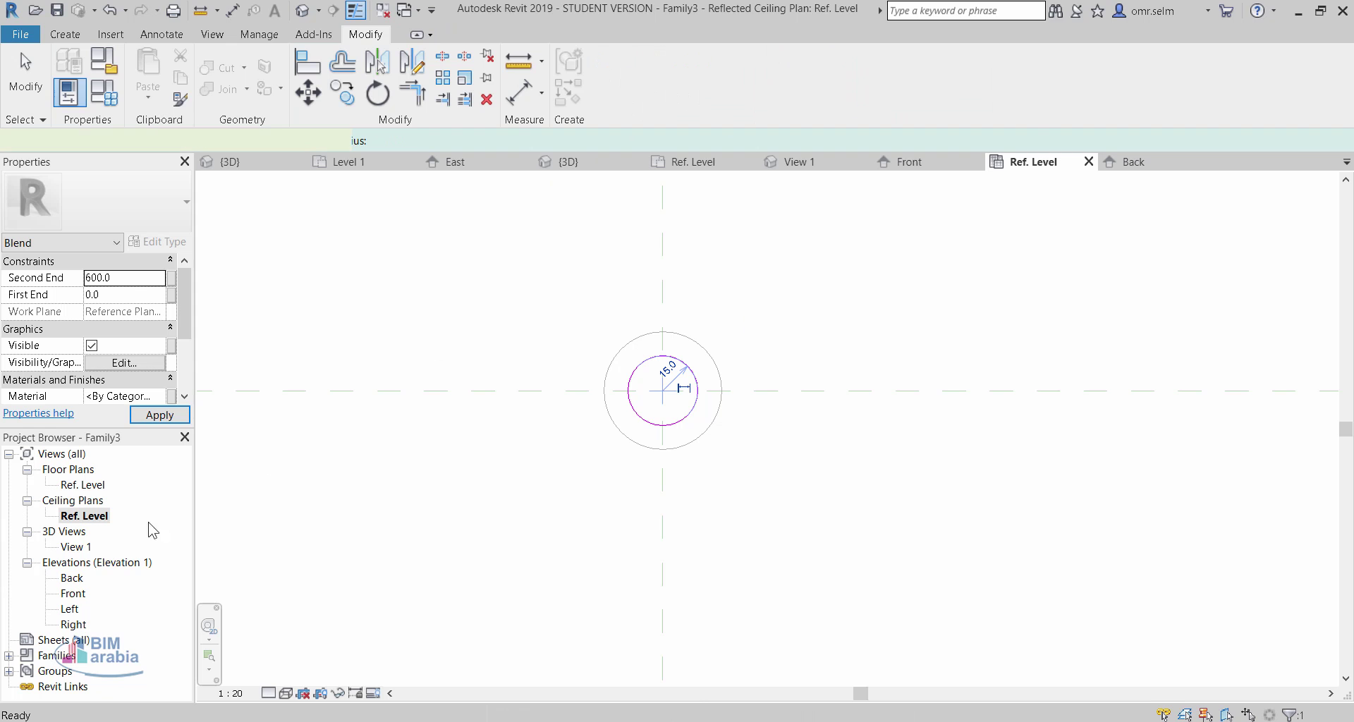
double_click(73, 578)
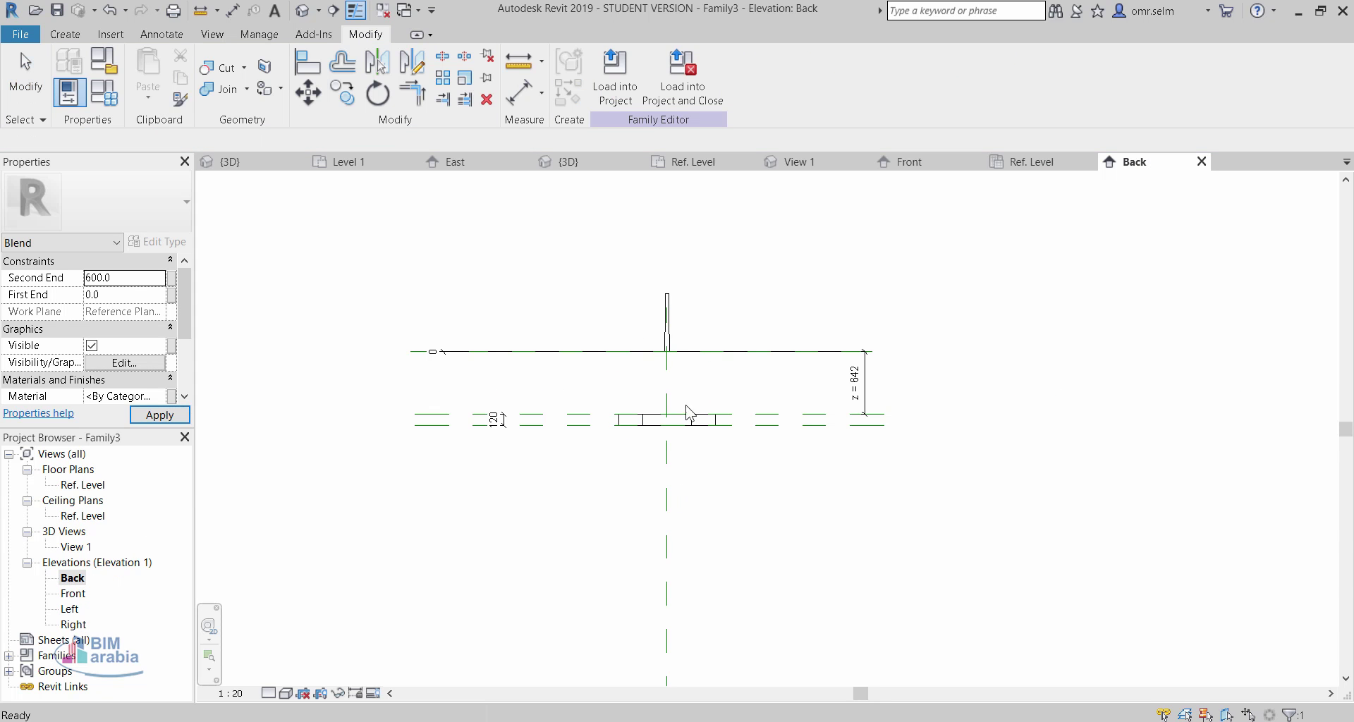
- Drag the blend stem's end handles so it spans from the hexagon top to the reference level
click(670, 318)
scroll(676, 321, up, 5)
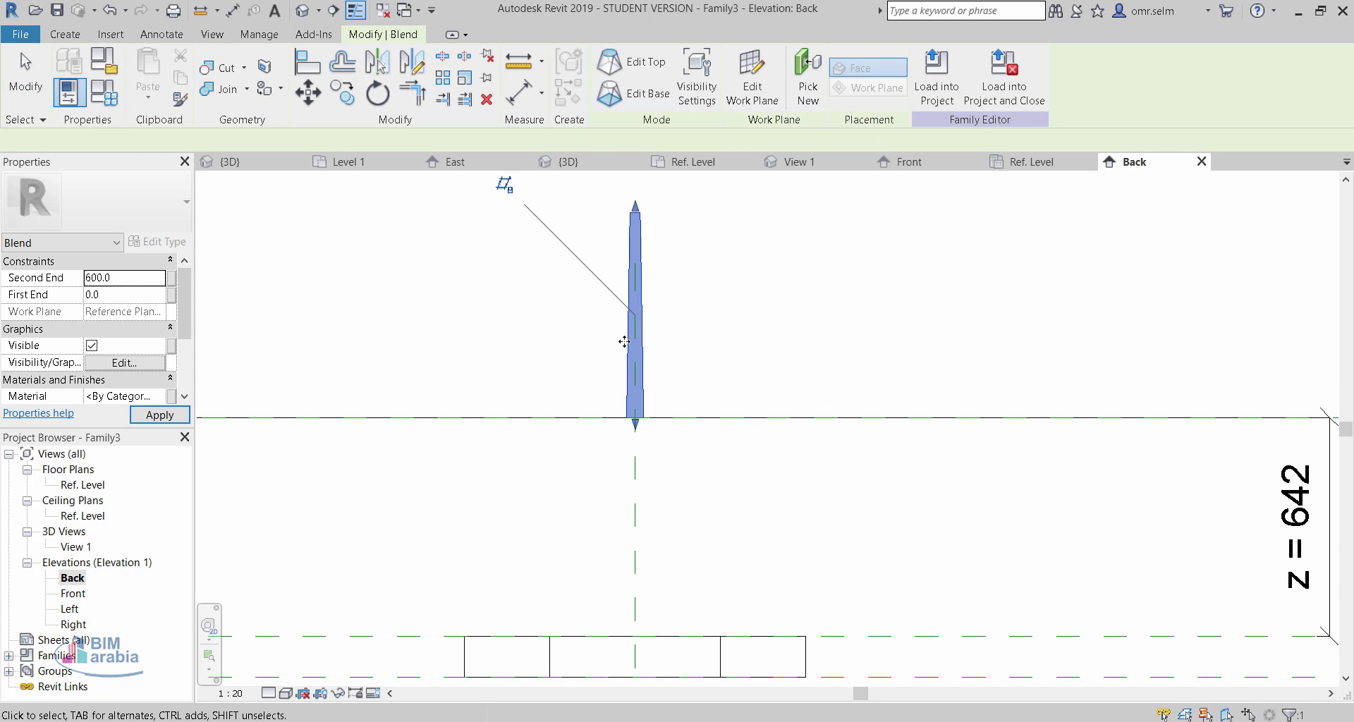
drag(634, 423, 658, 638)
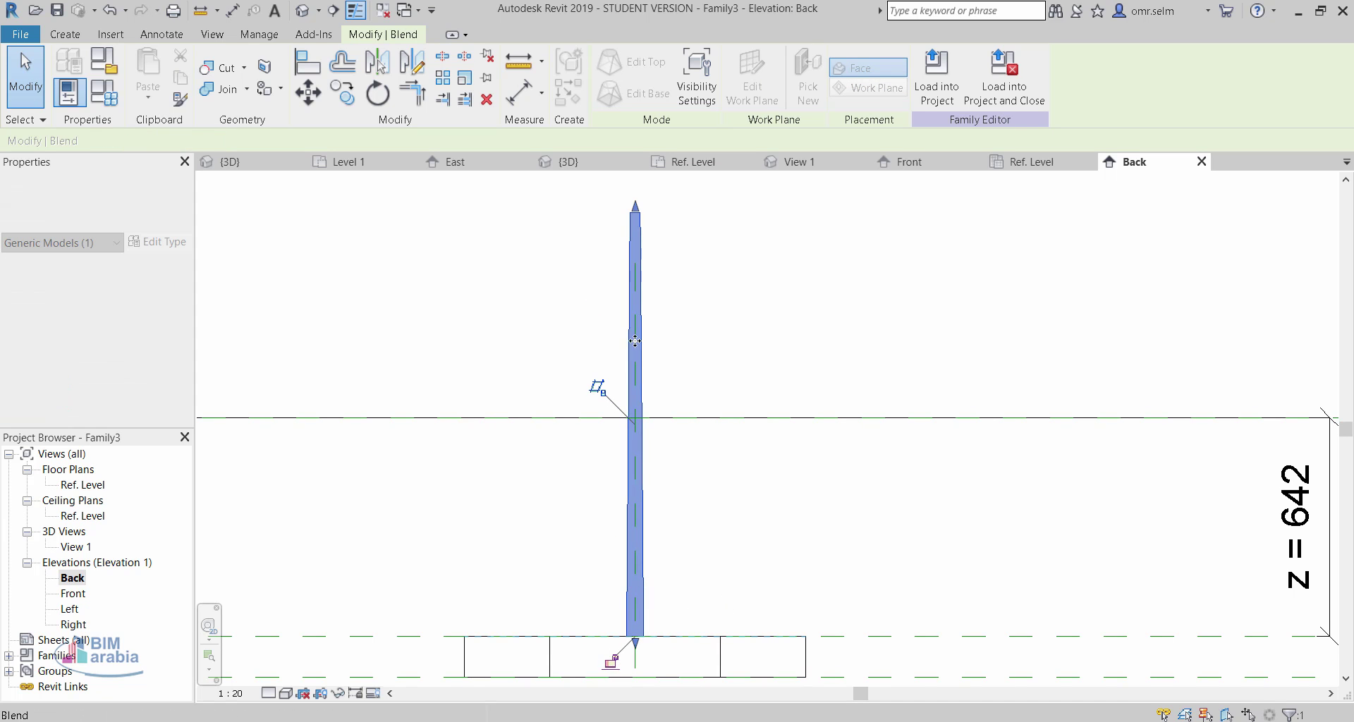
drag(635, 206, 680, 417)
click(688, 466)
scroll(688, 467, down, 2)
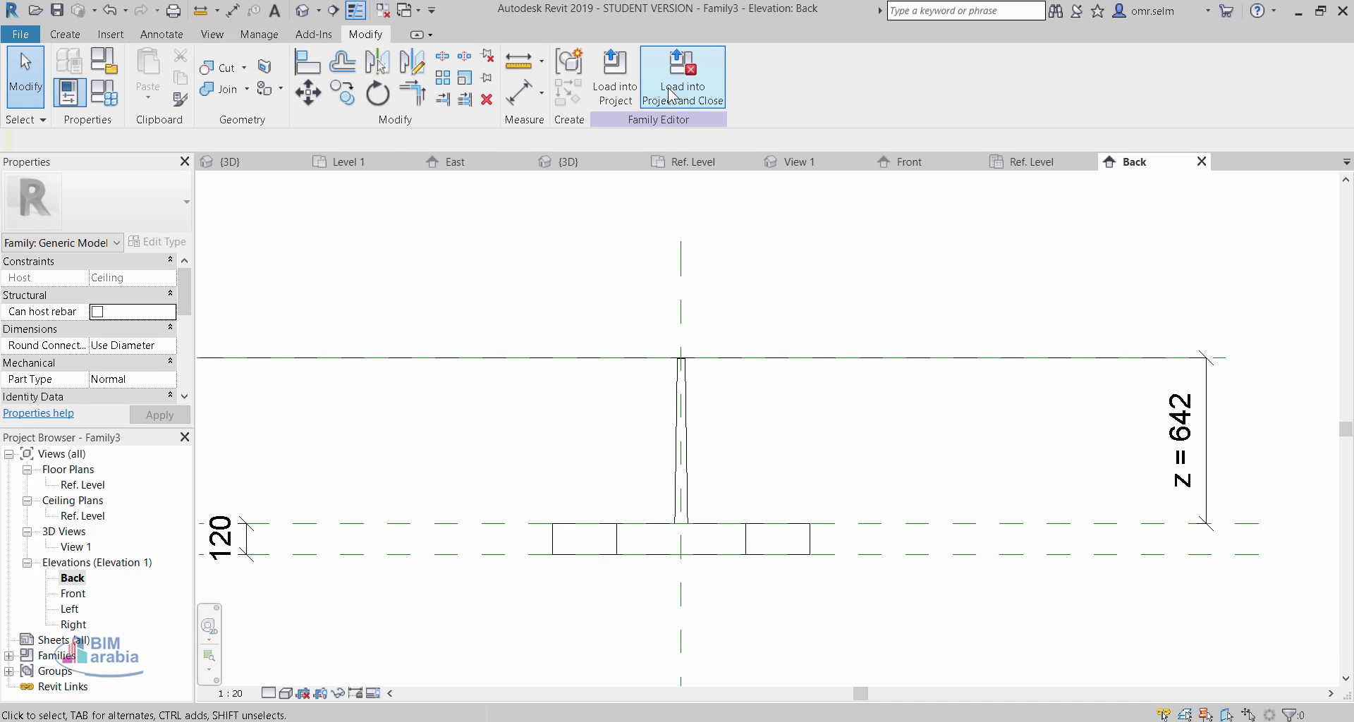
- Load Family3 into Project8, saving the family's changes when prompted
click(693, 82)
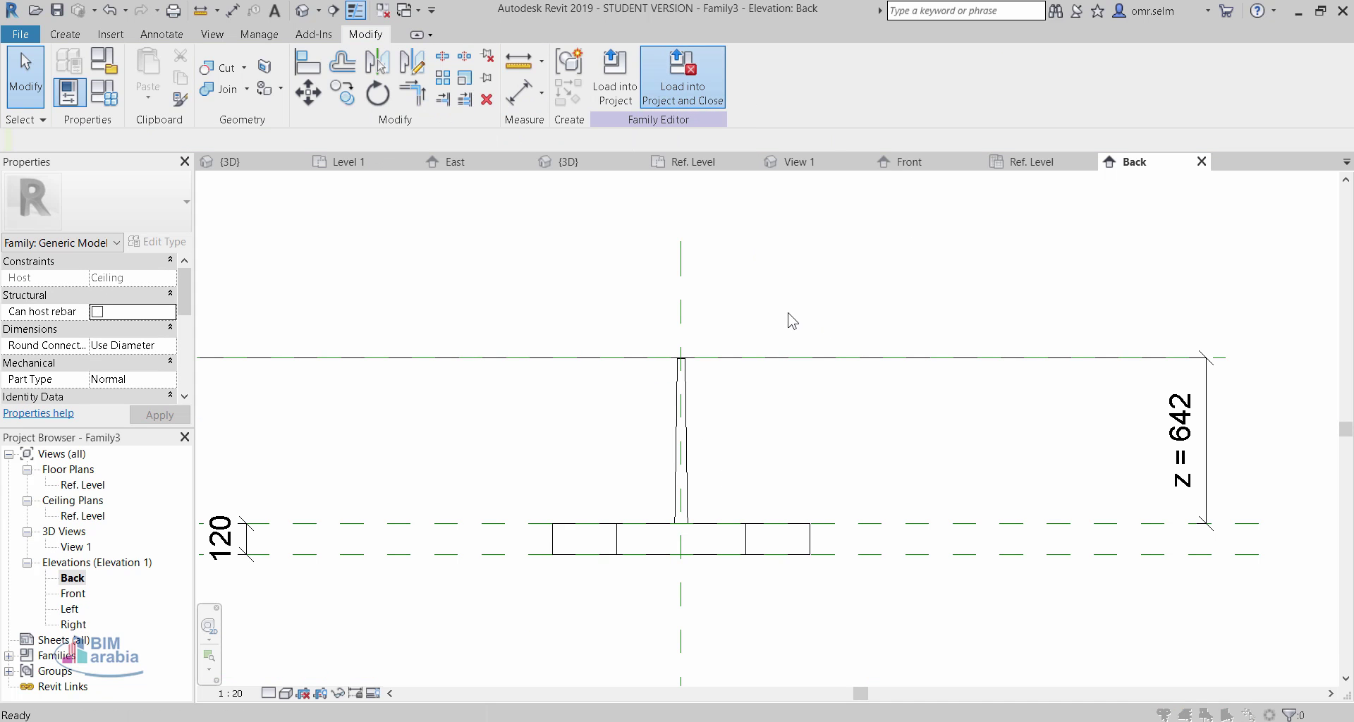
click(570, 278)
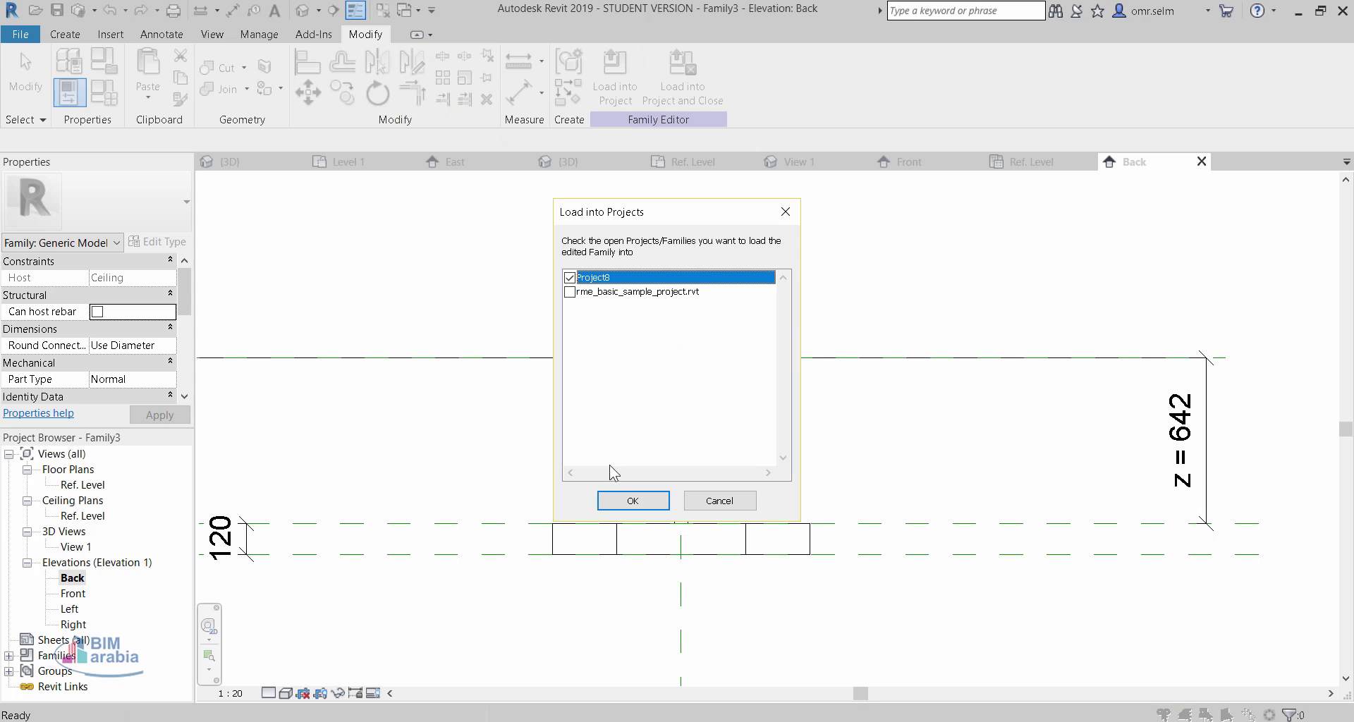
click(623, 500)
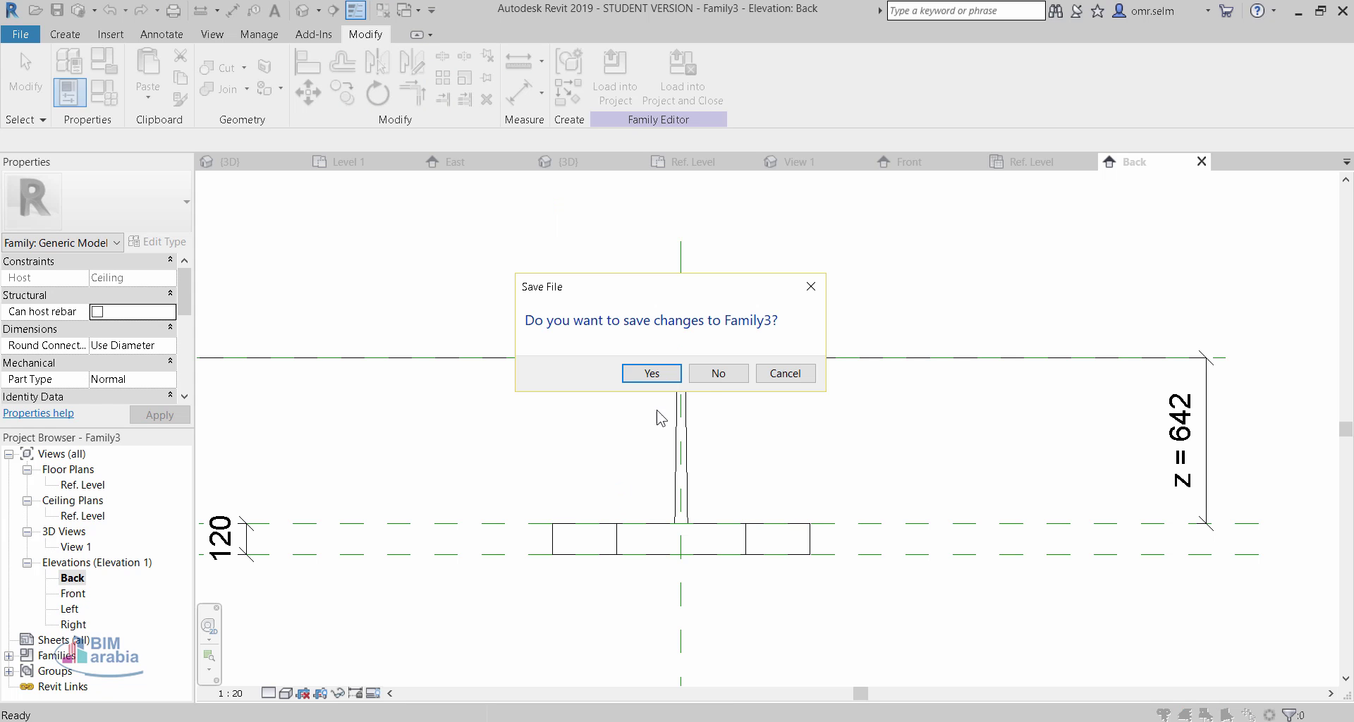
click(784, 374)
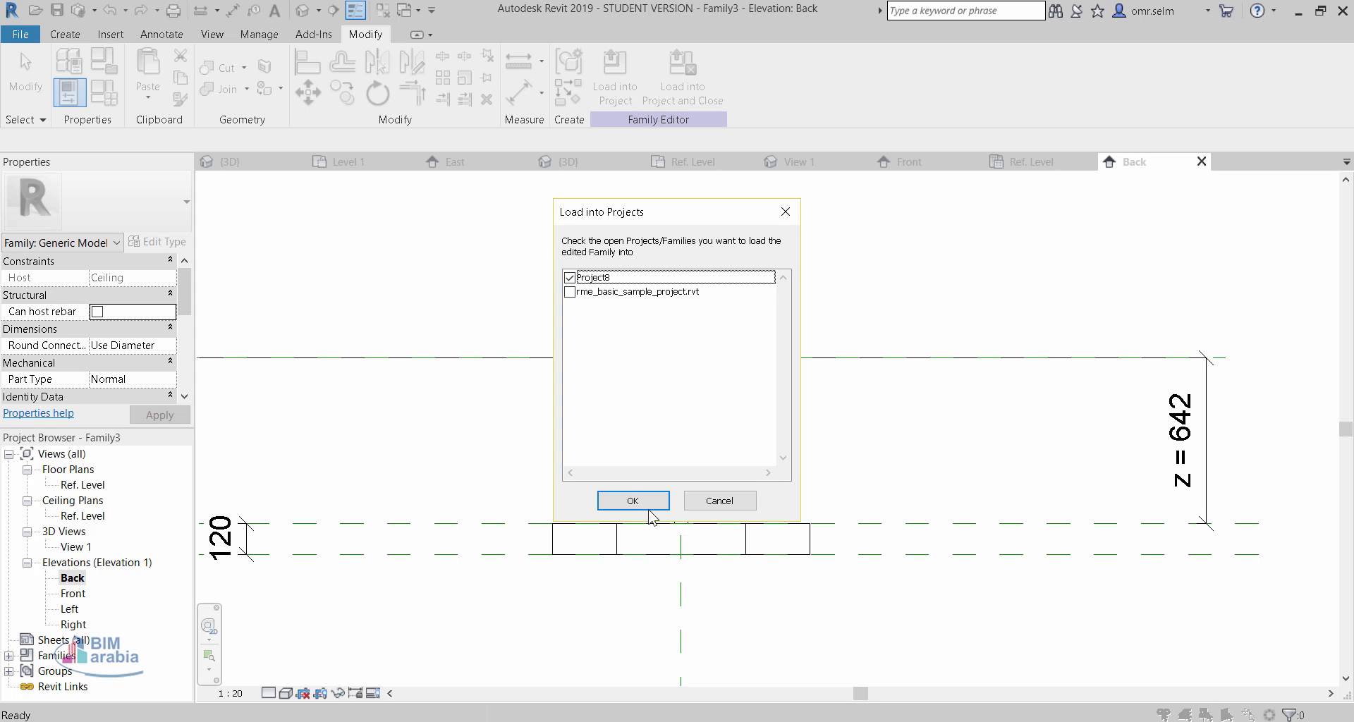
click(633, 502)
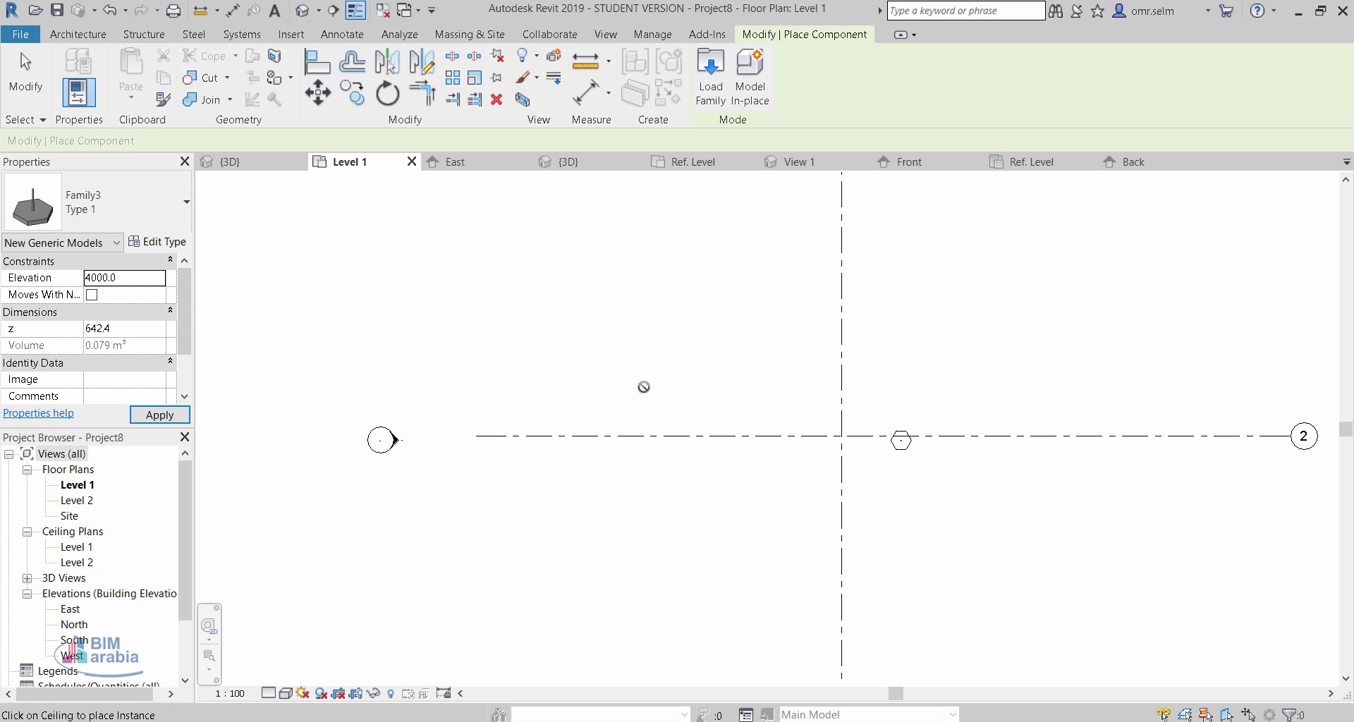
- Open the Level 1 ceiling plan and draw a rectangular room of walls
double_click(79, 547)
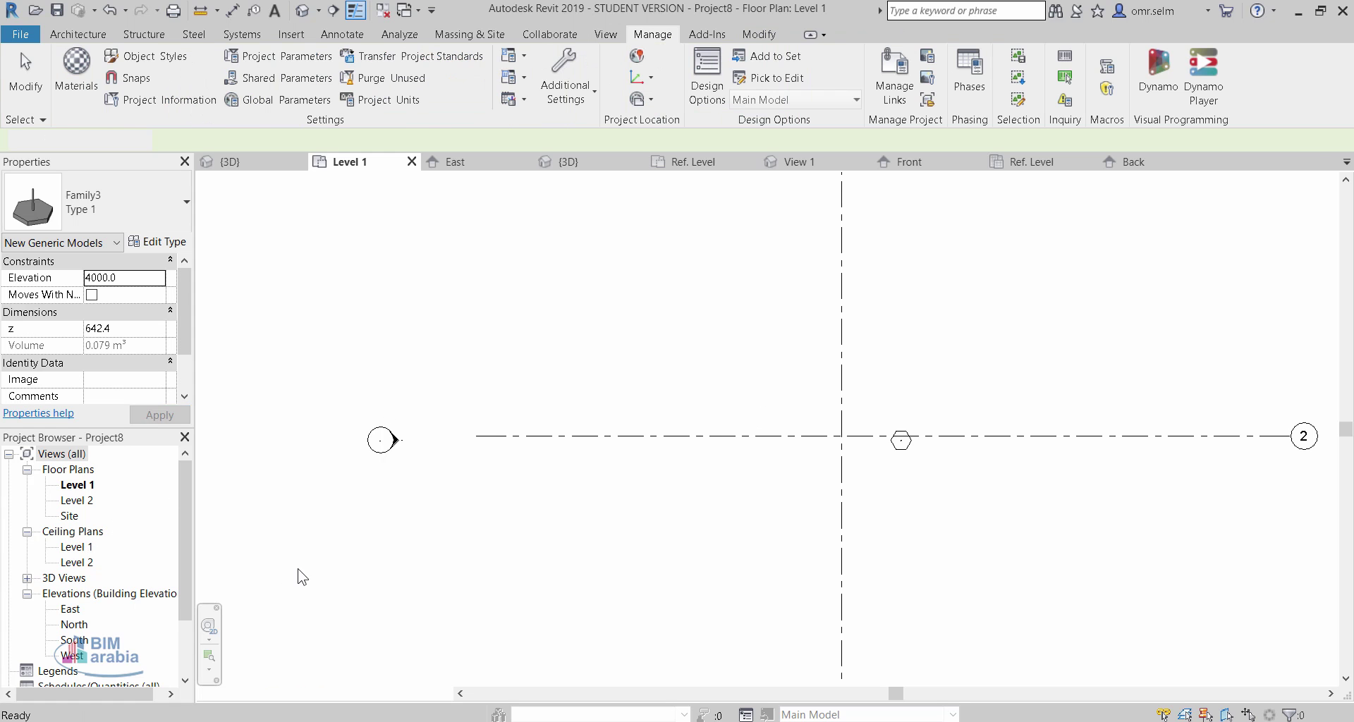
click(74, 35)
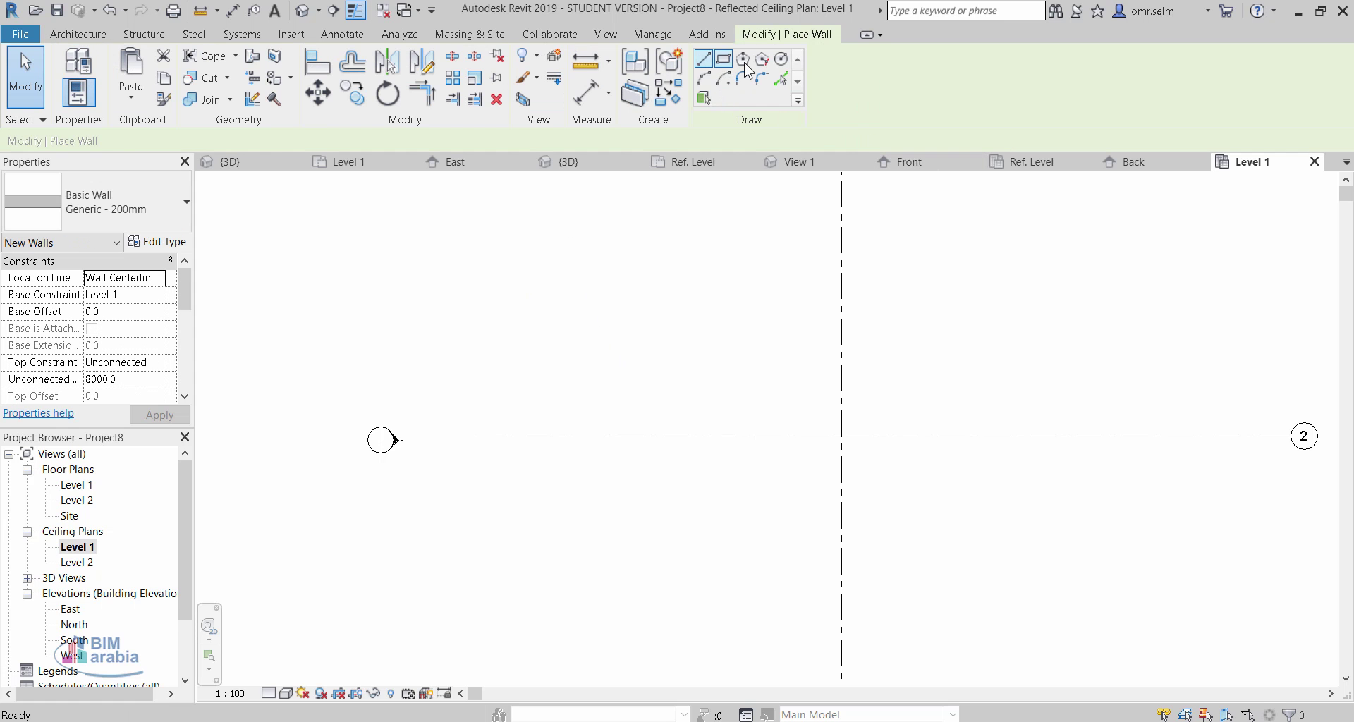
click(724, 59)
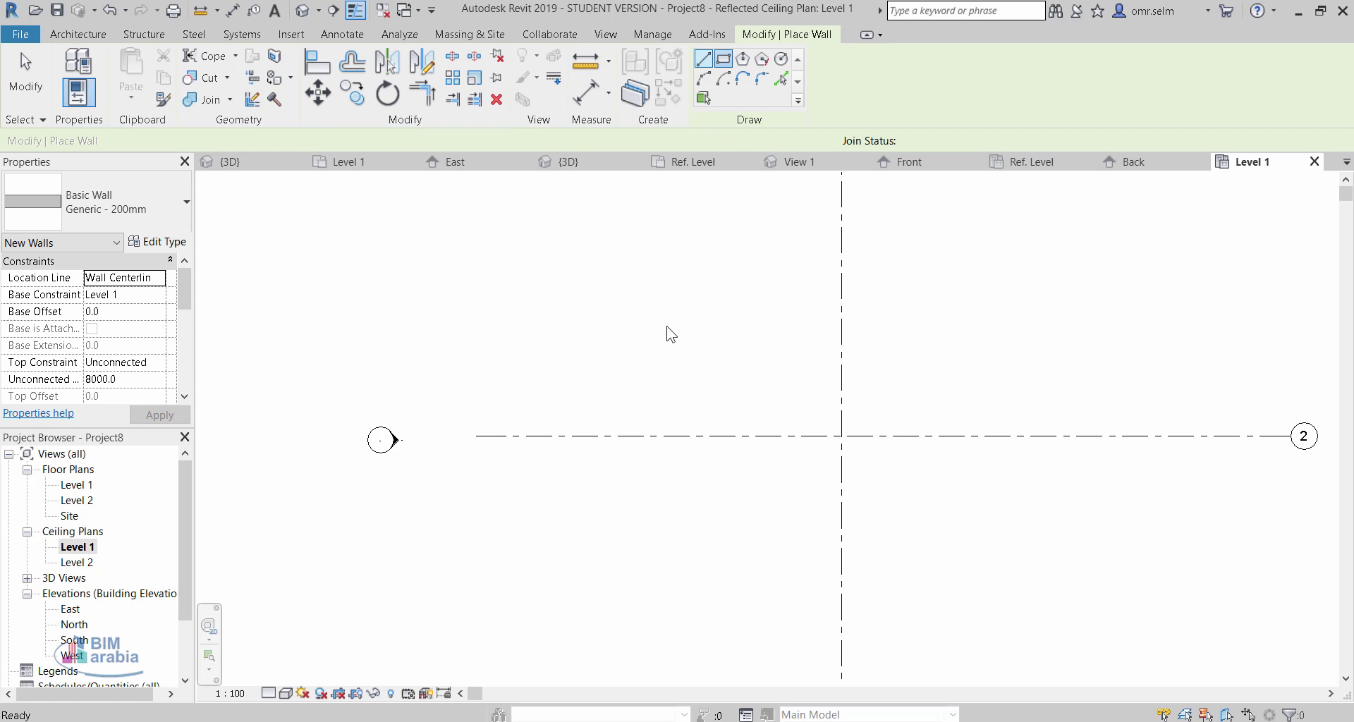
click(938, 522)
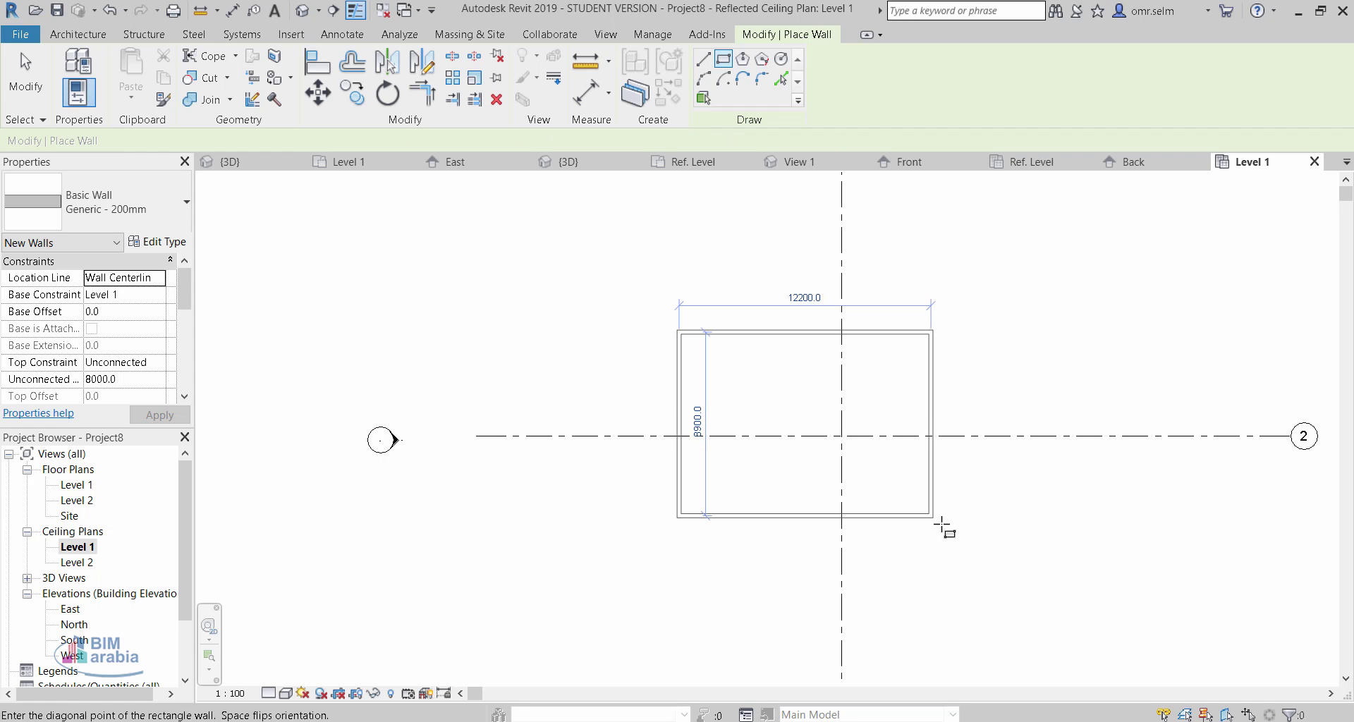
click(1030, 557)
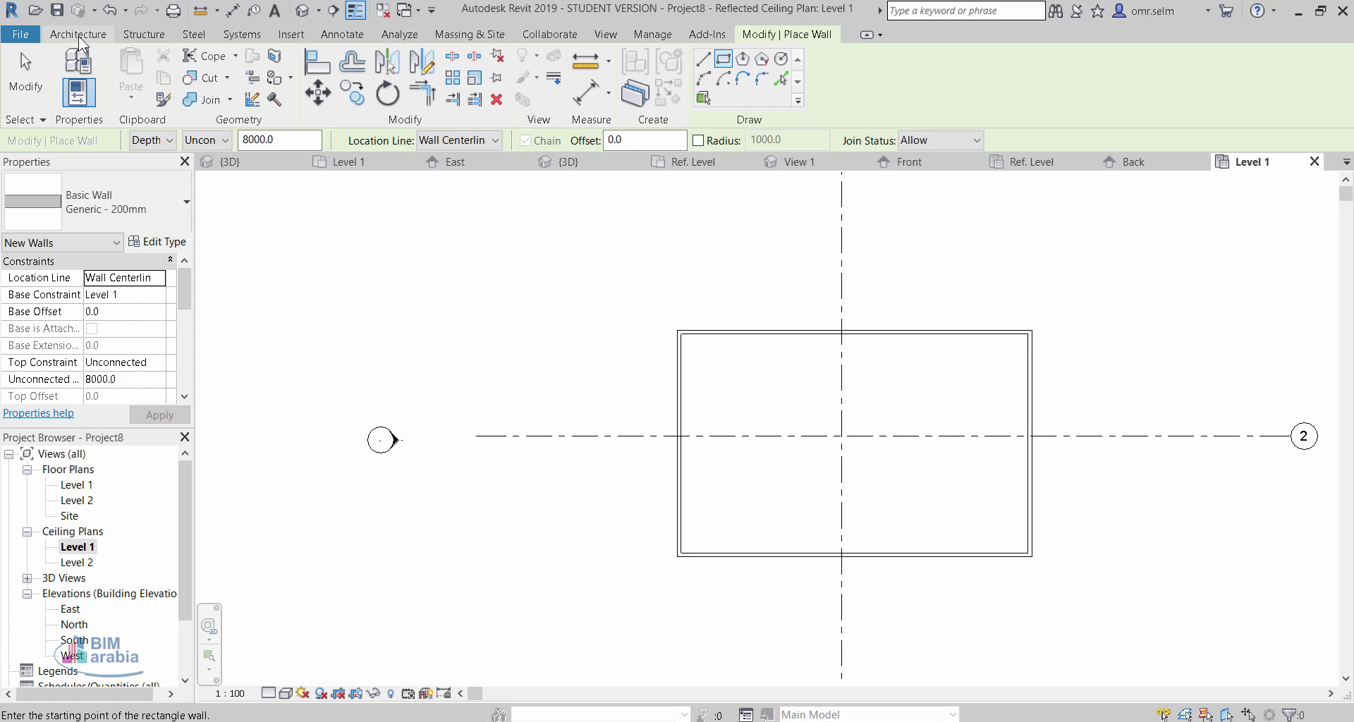
- Place a ceiling in the walled room and change it to the 600 x 600mm Grid type
click(78, 36)
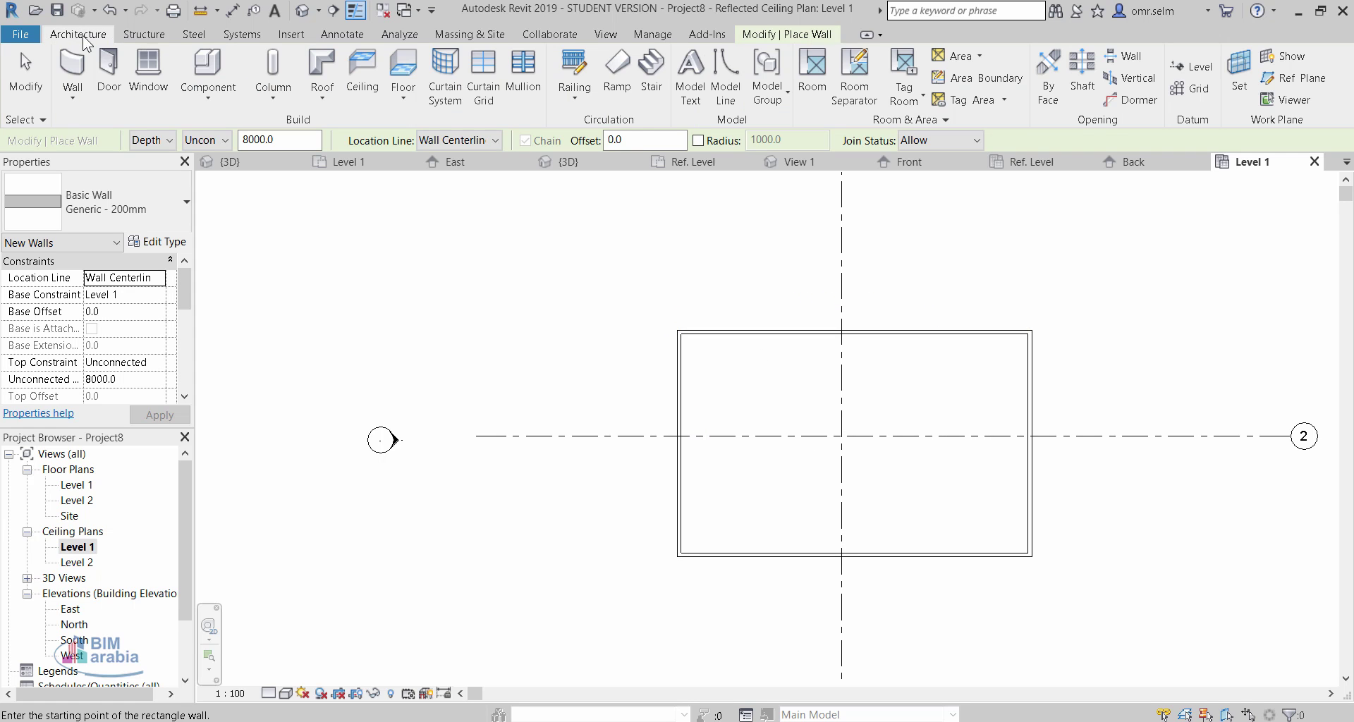
click(362, 77)
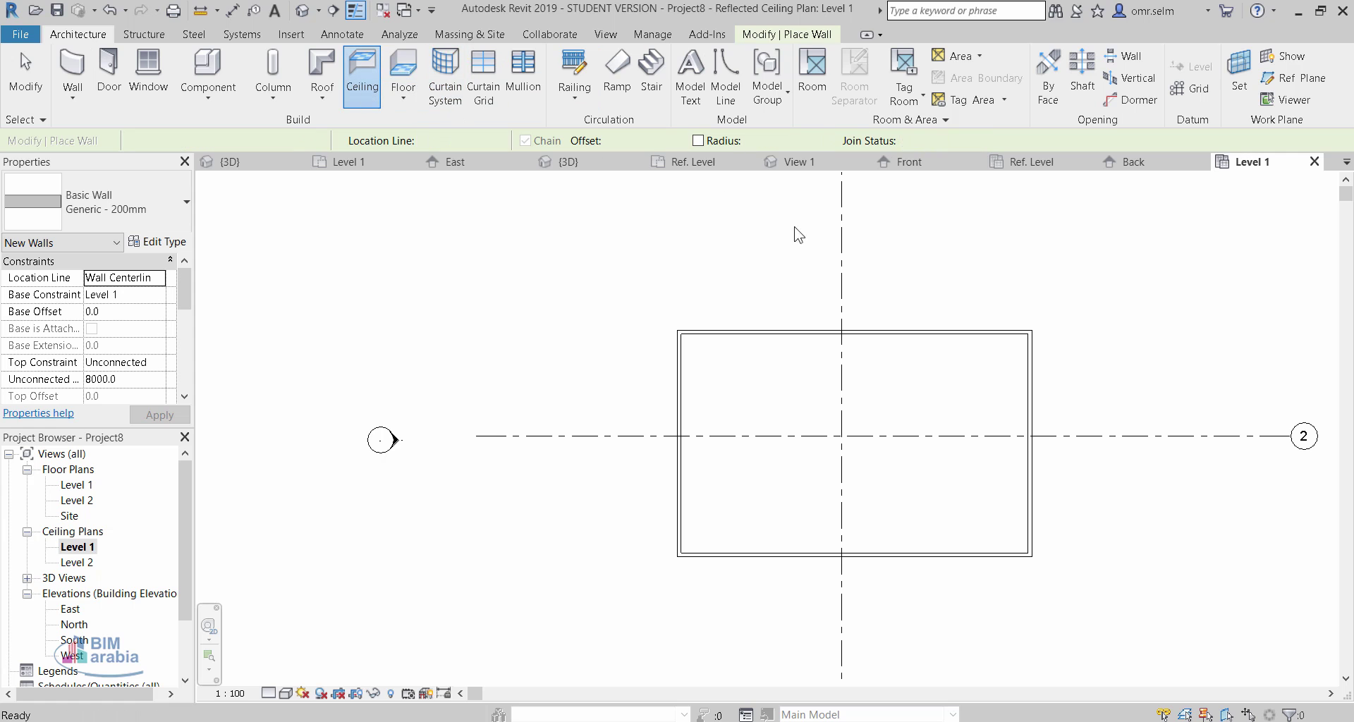
click(749, 403)
key(Escape)
key(Escape)
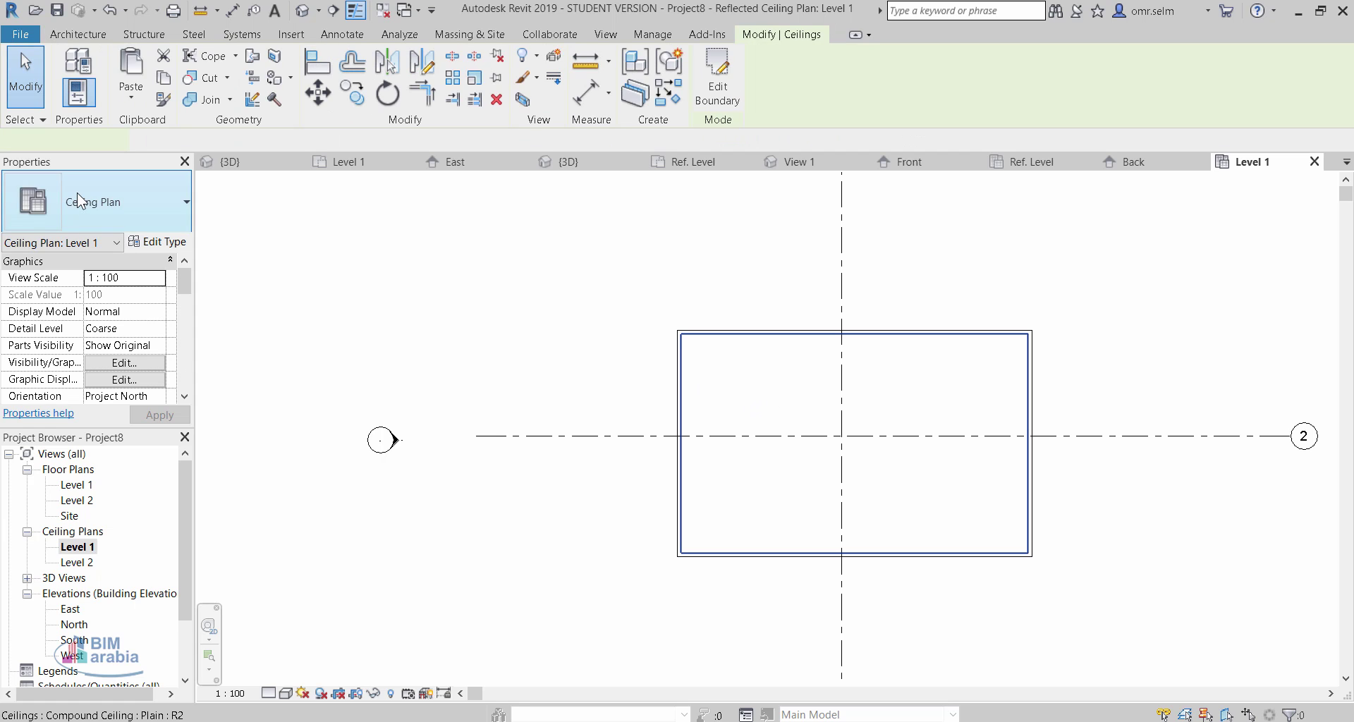
click(99, 202)
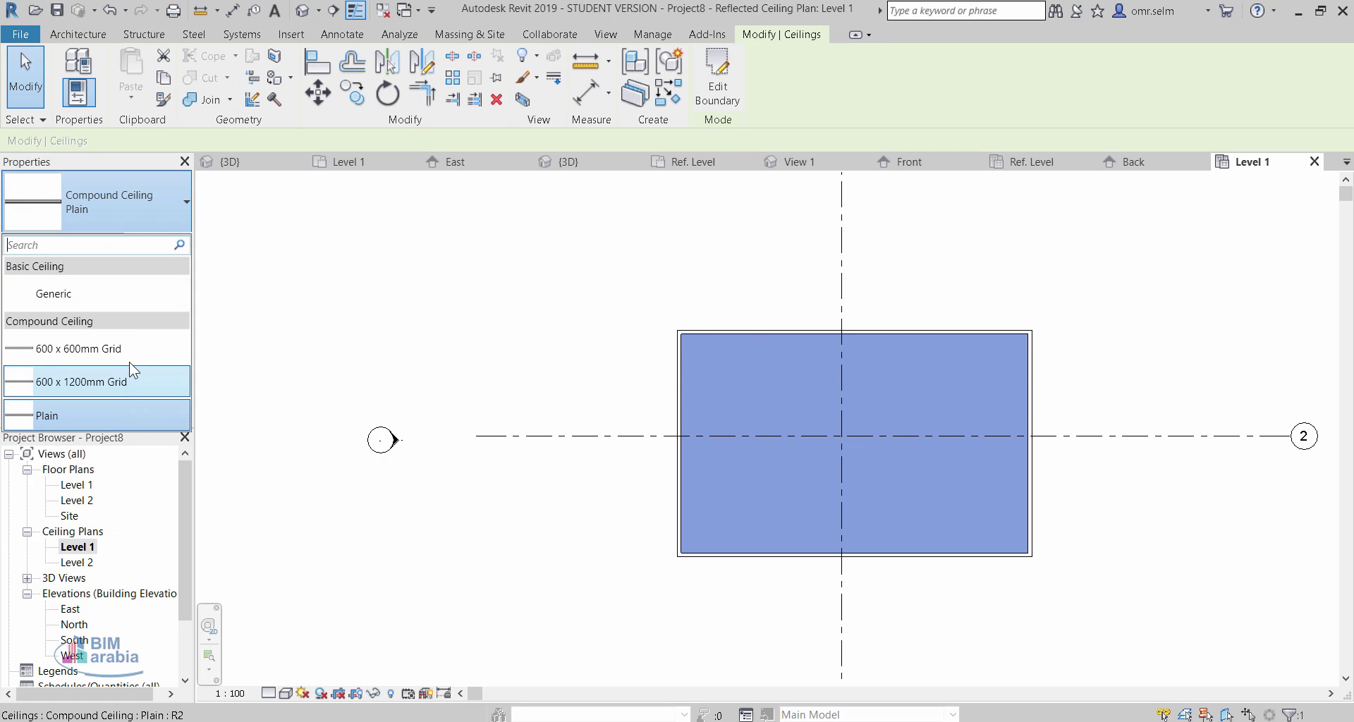
click(129, 361)
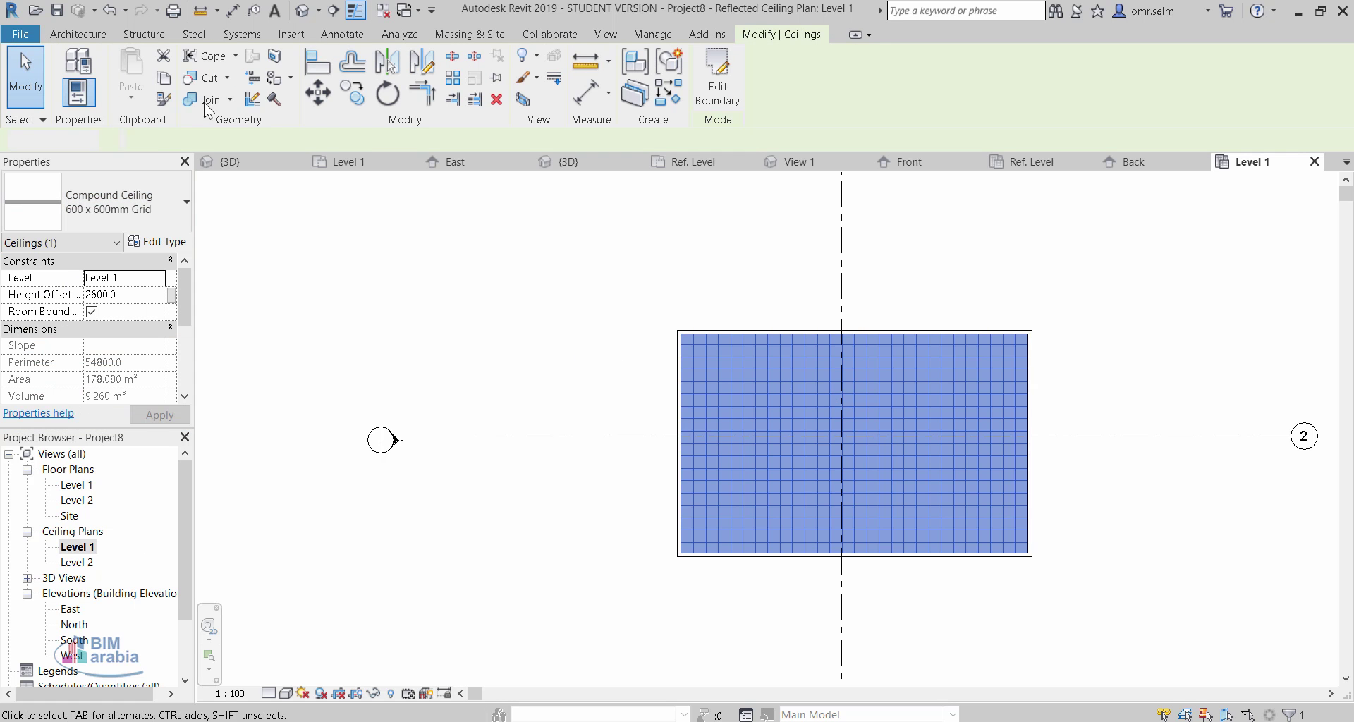
key(Escape)
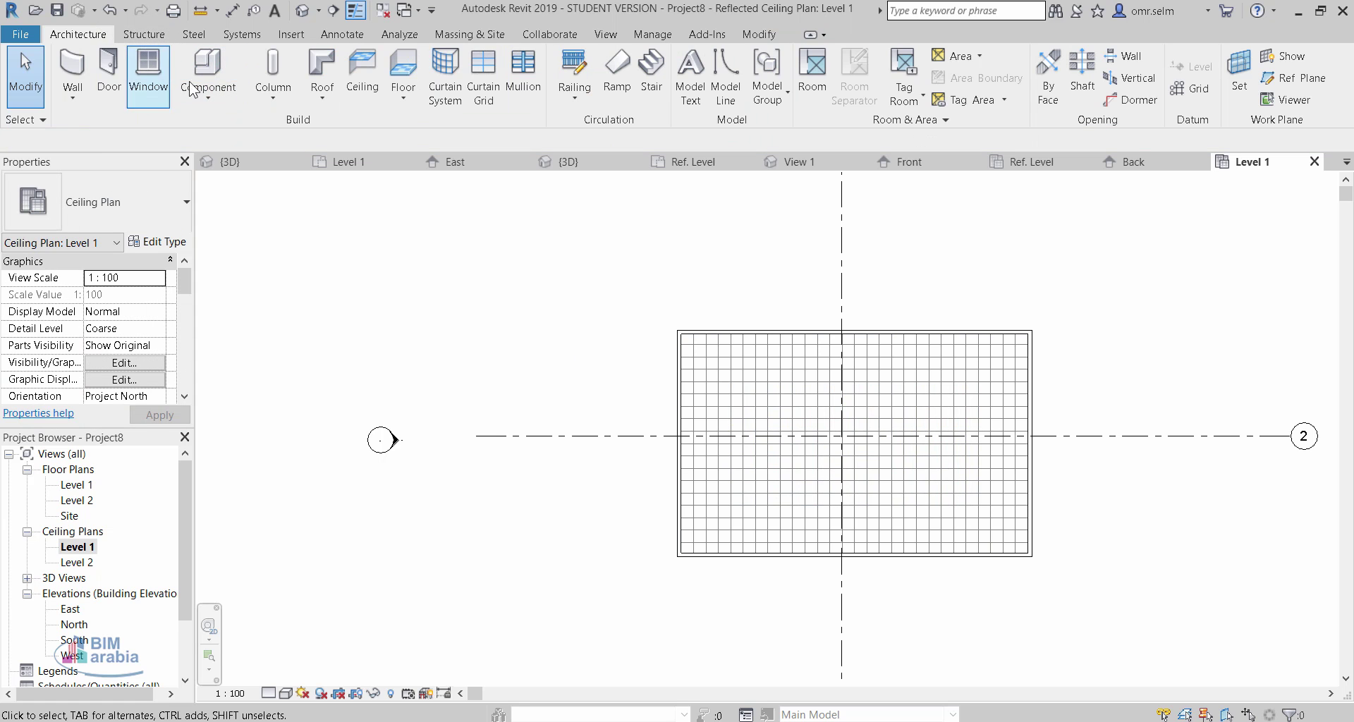
- Place four Family3 fixtures on the ceiling grid, two in the upper row and two below
click(218, 96)
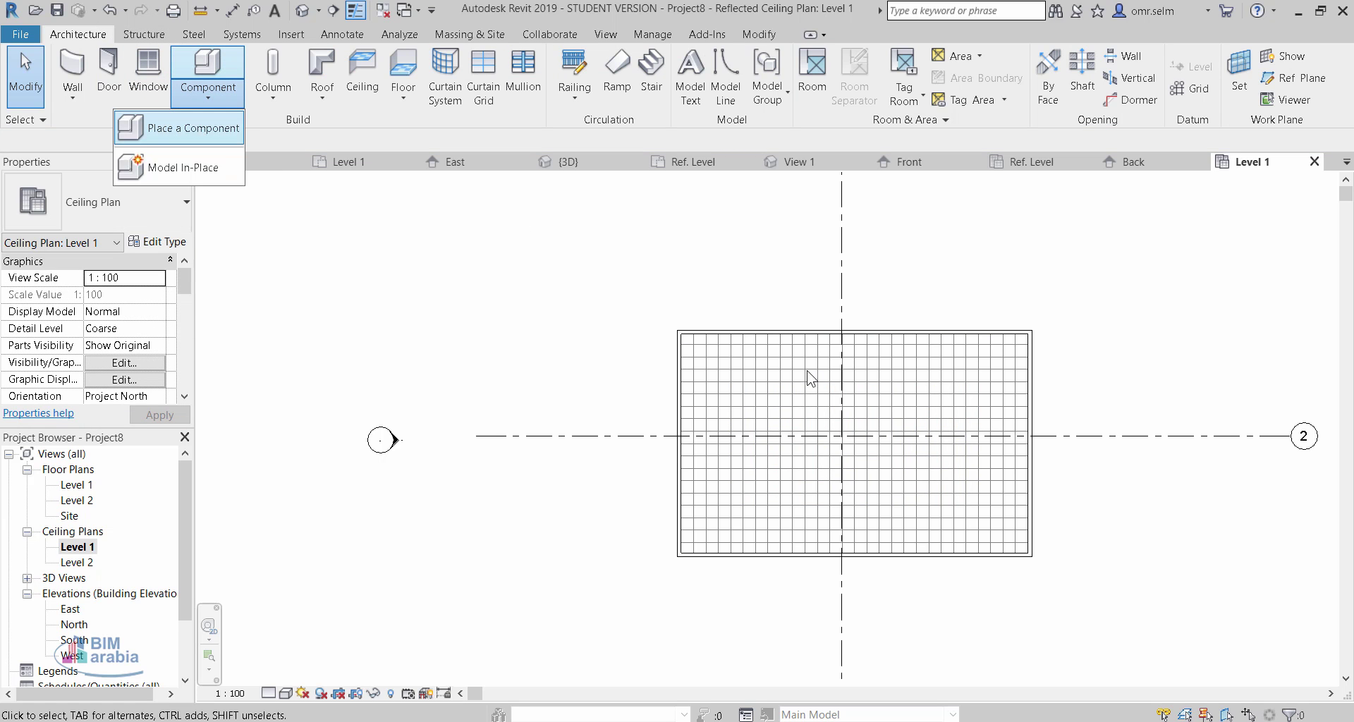
key(Return)
scroll(728, 362, up, 4)
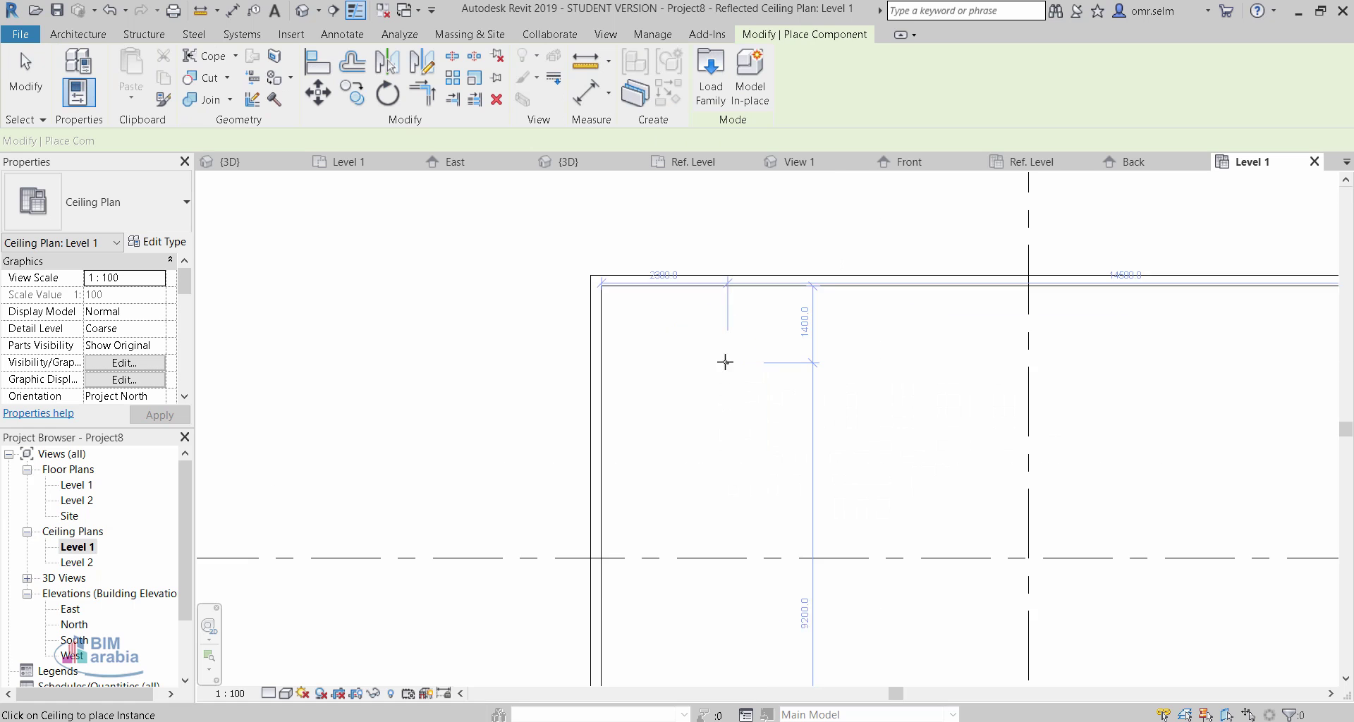
click(706, 357)
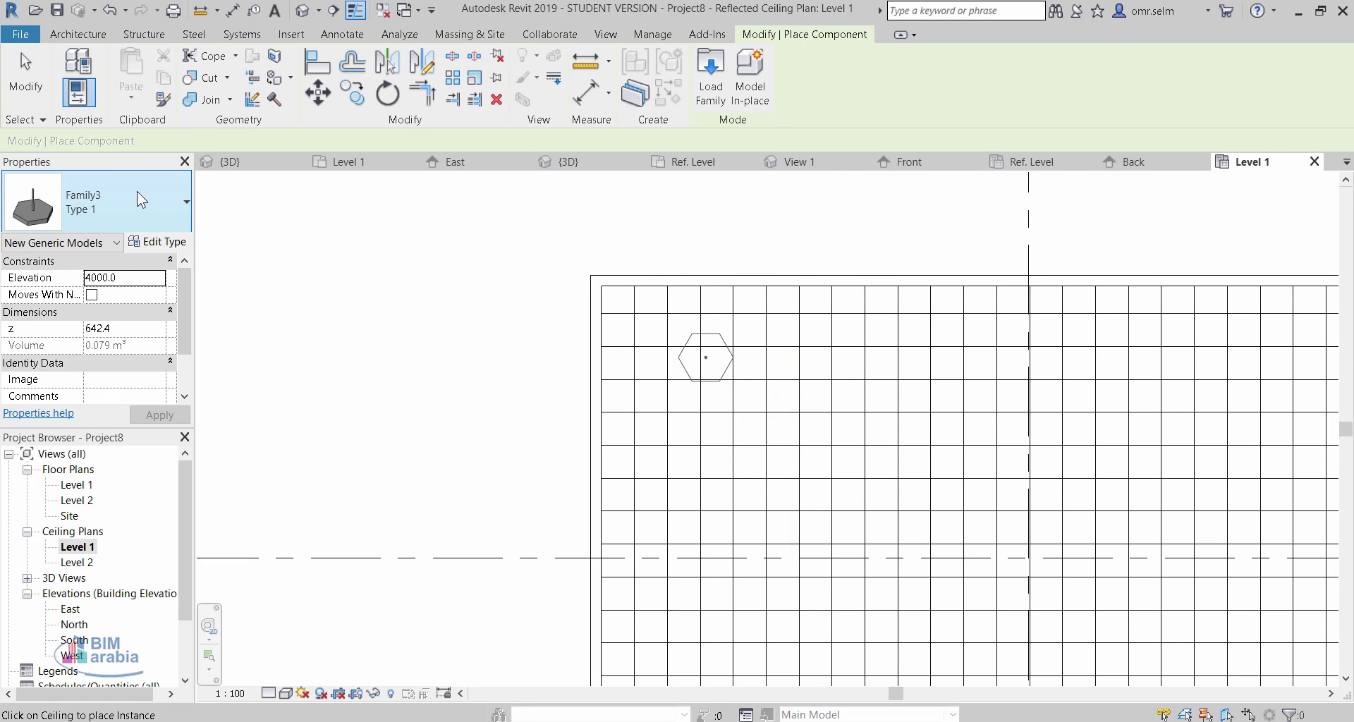
click(695, 347)
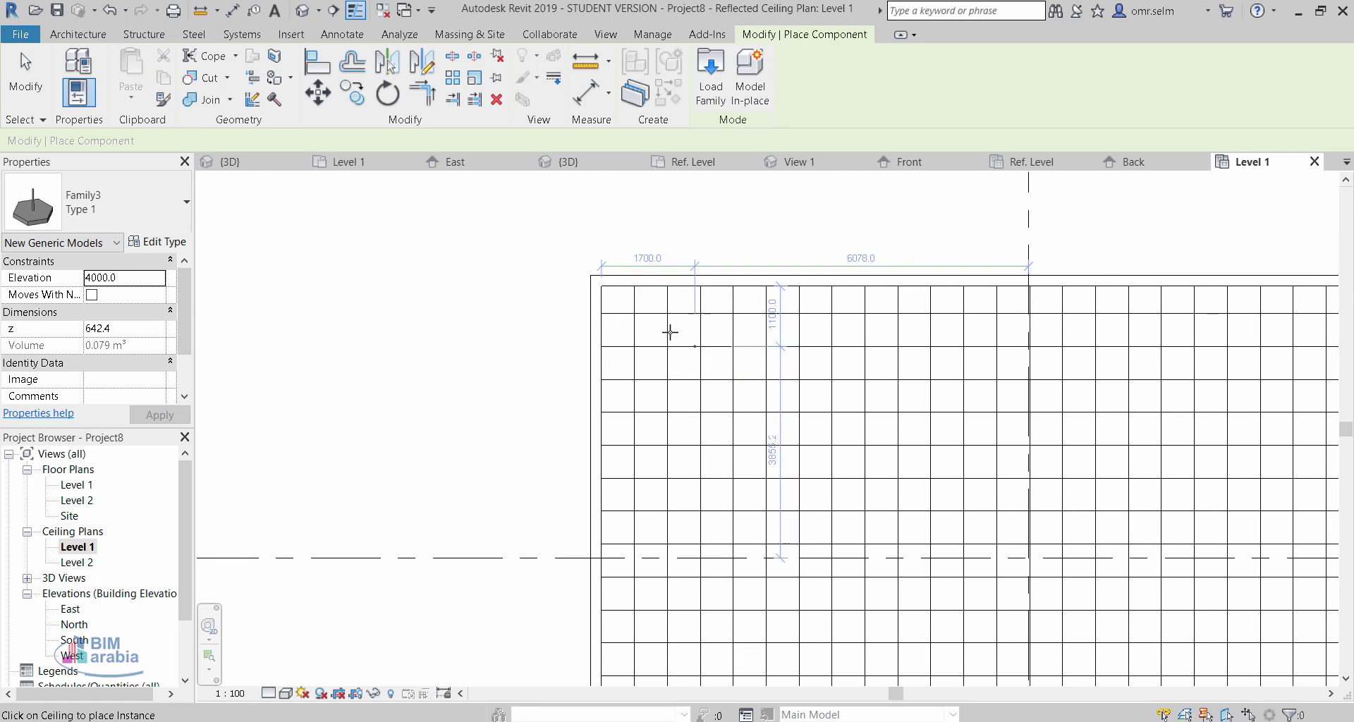
scroll(670, 332, up, 2)
scroll(677, 330, up, 2)
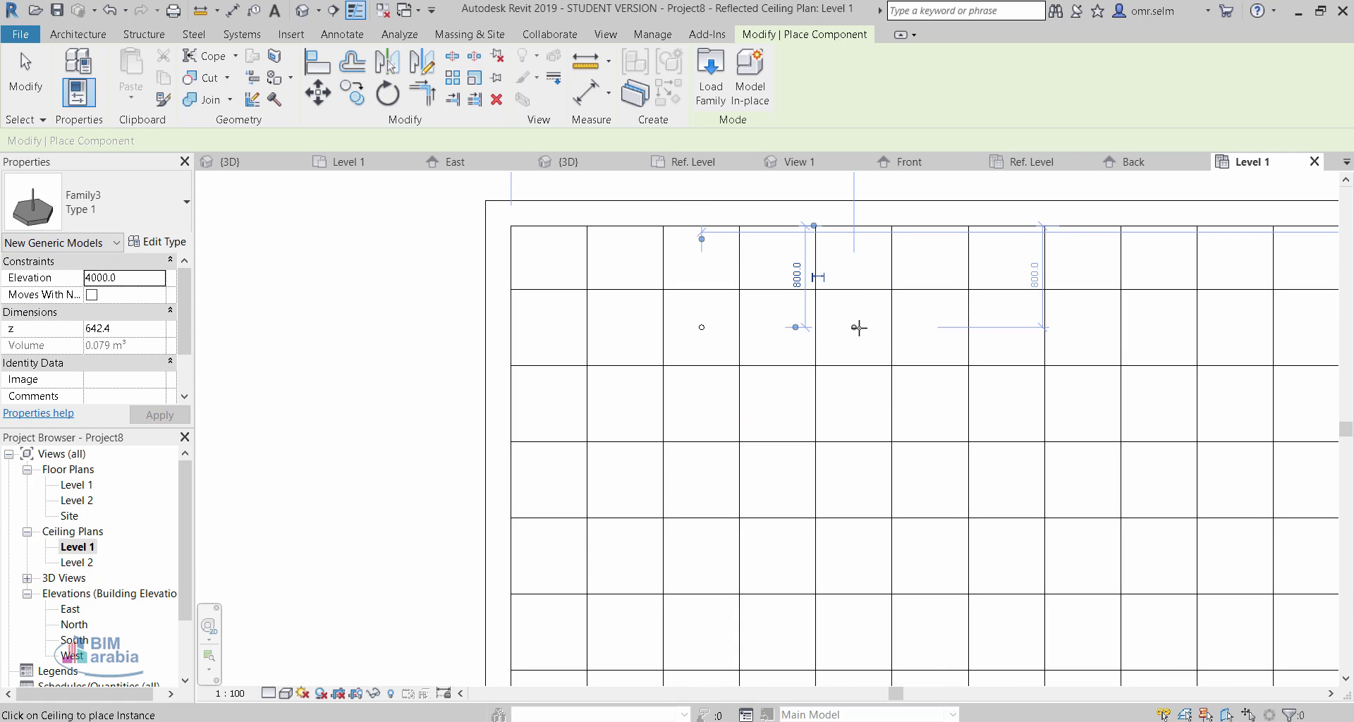
click(287, 694)
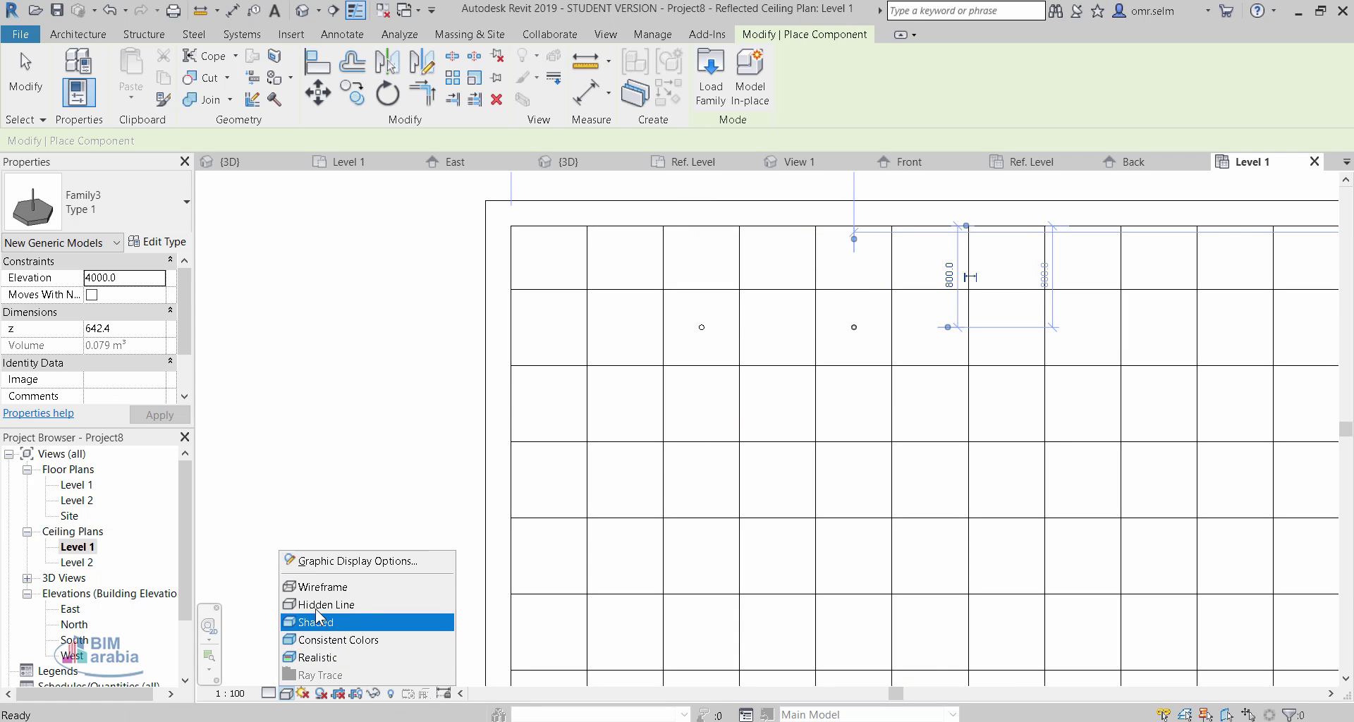
click(321, 591)
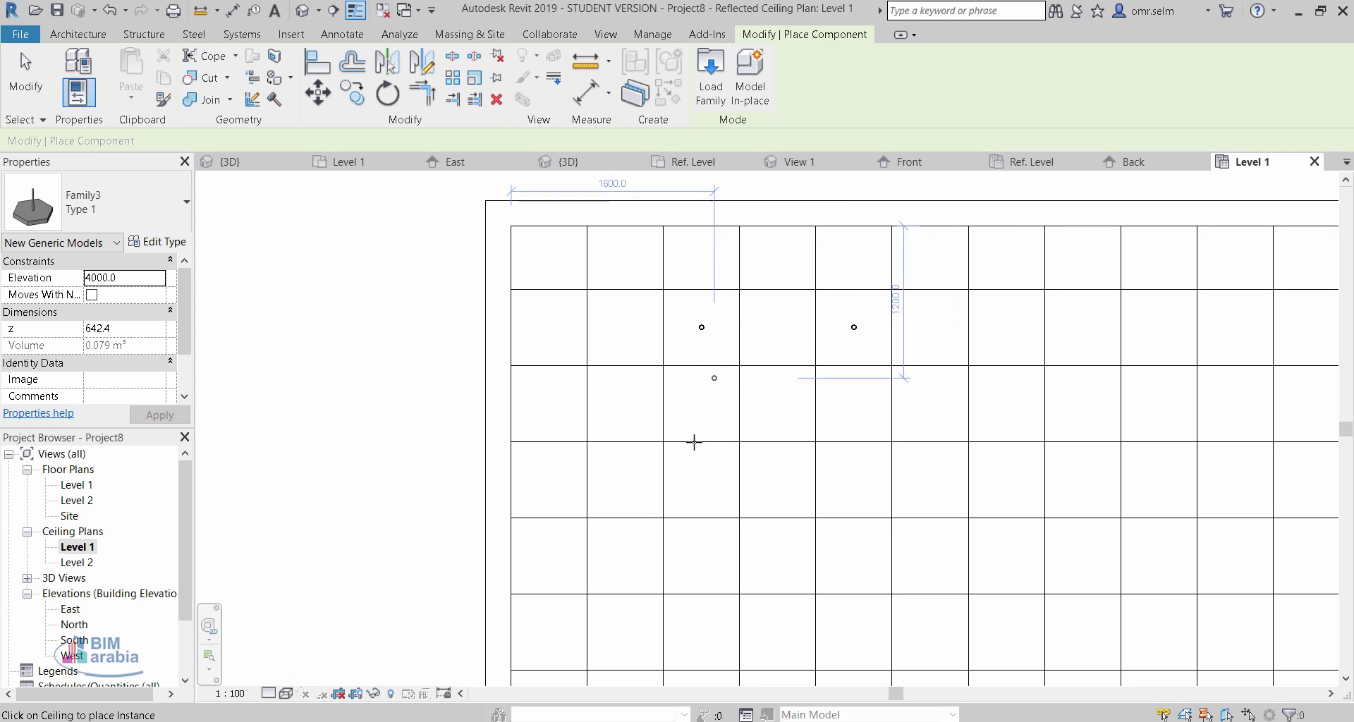
click(700, 480)
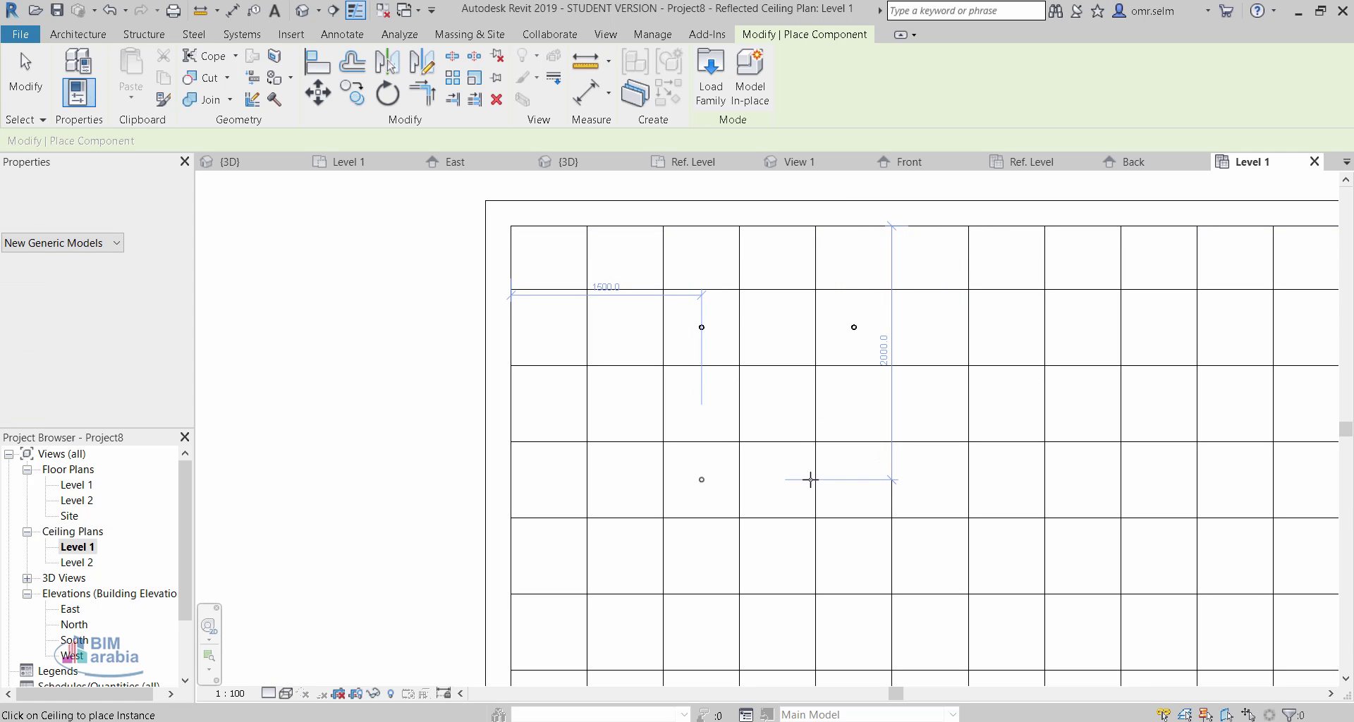
click(854, 478)
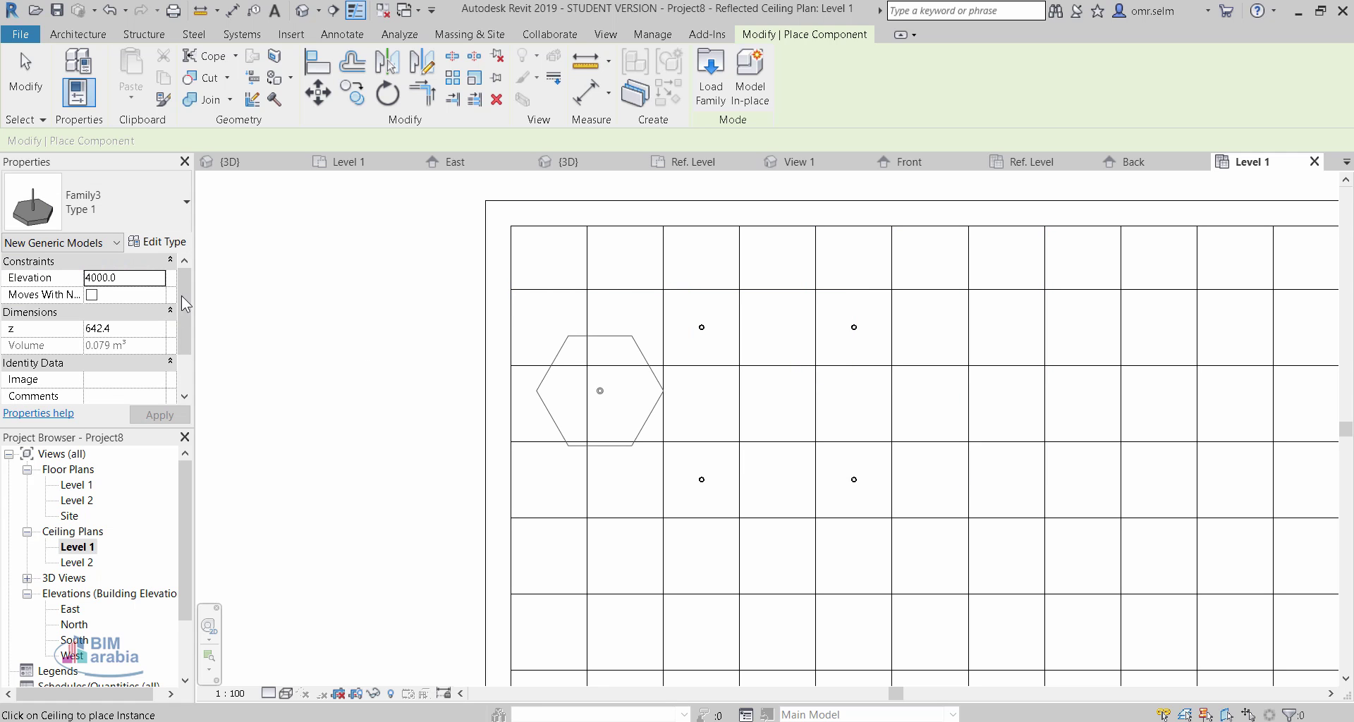
key(Escape)
key(Escape)
- Set the view range Top to Level Above and the cut plane offset to 1300
scroll(175, 320, down, 5)
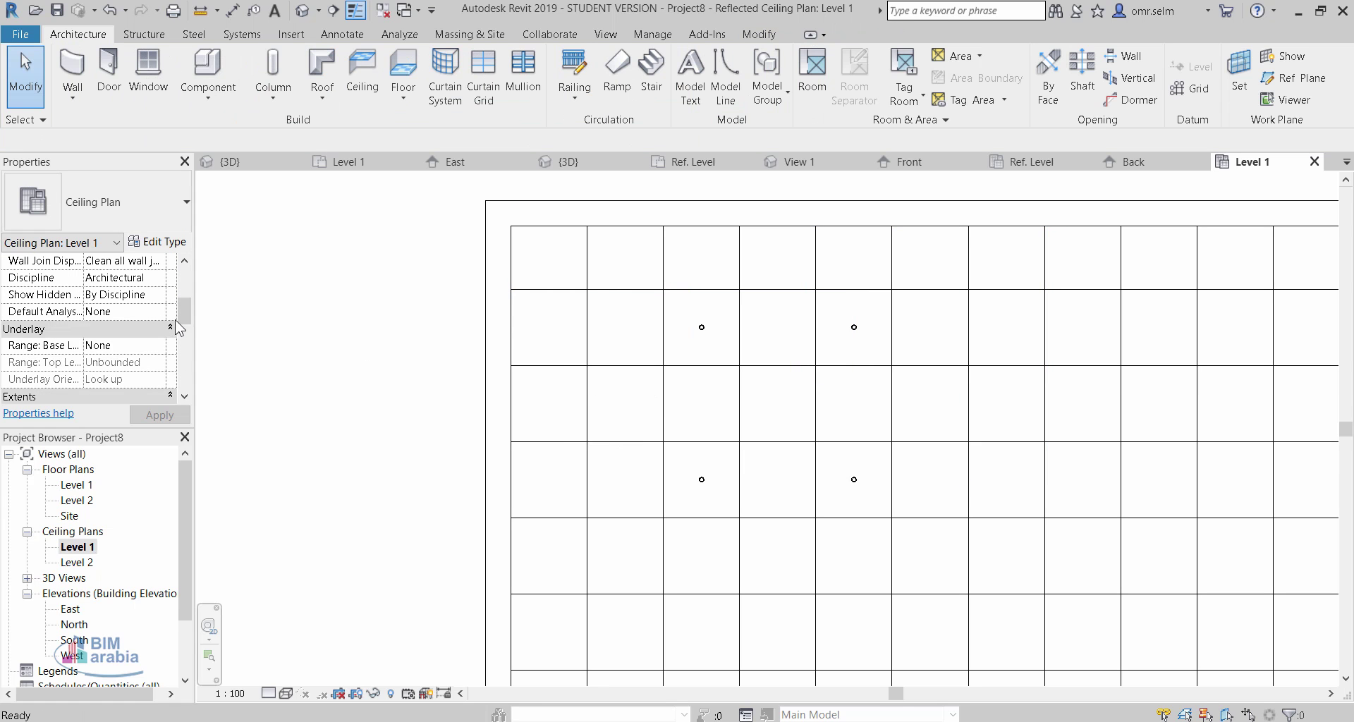
scroll(103, 327, down, 3)
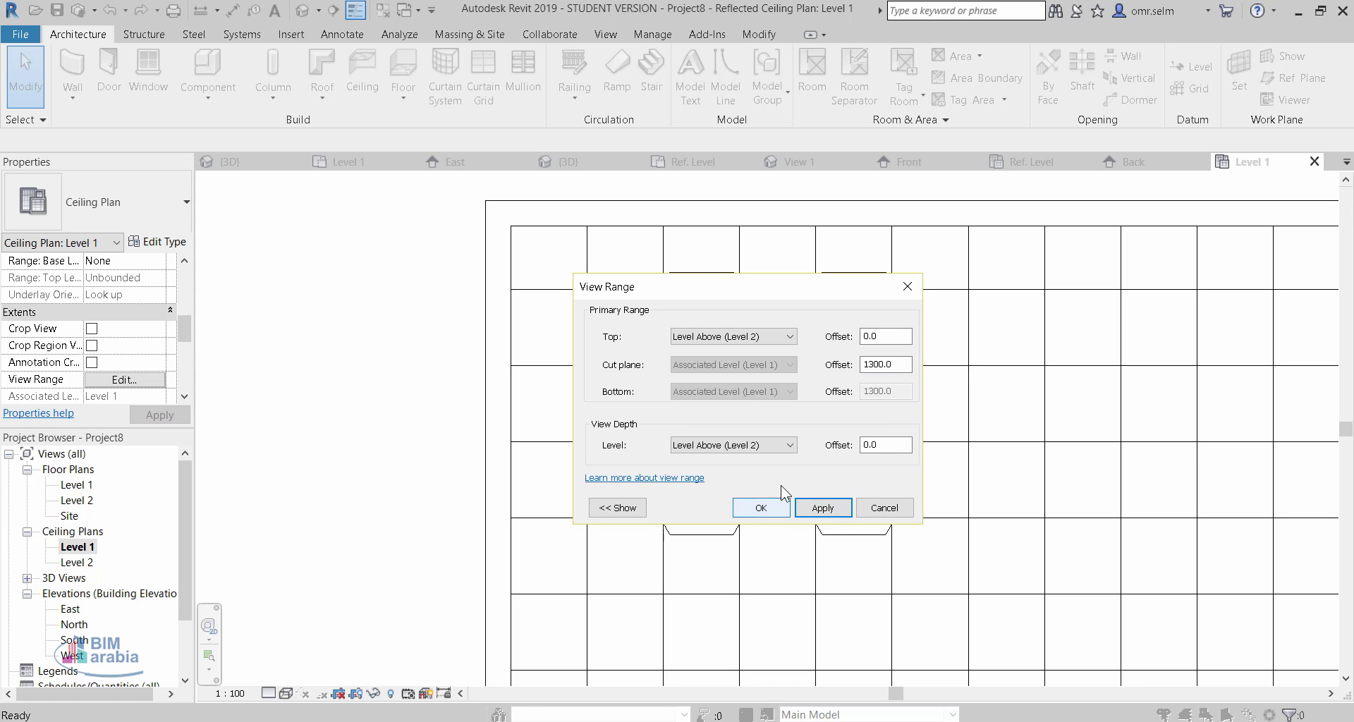
drag(765, 297, 302, 283)
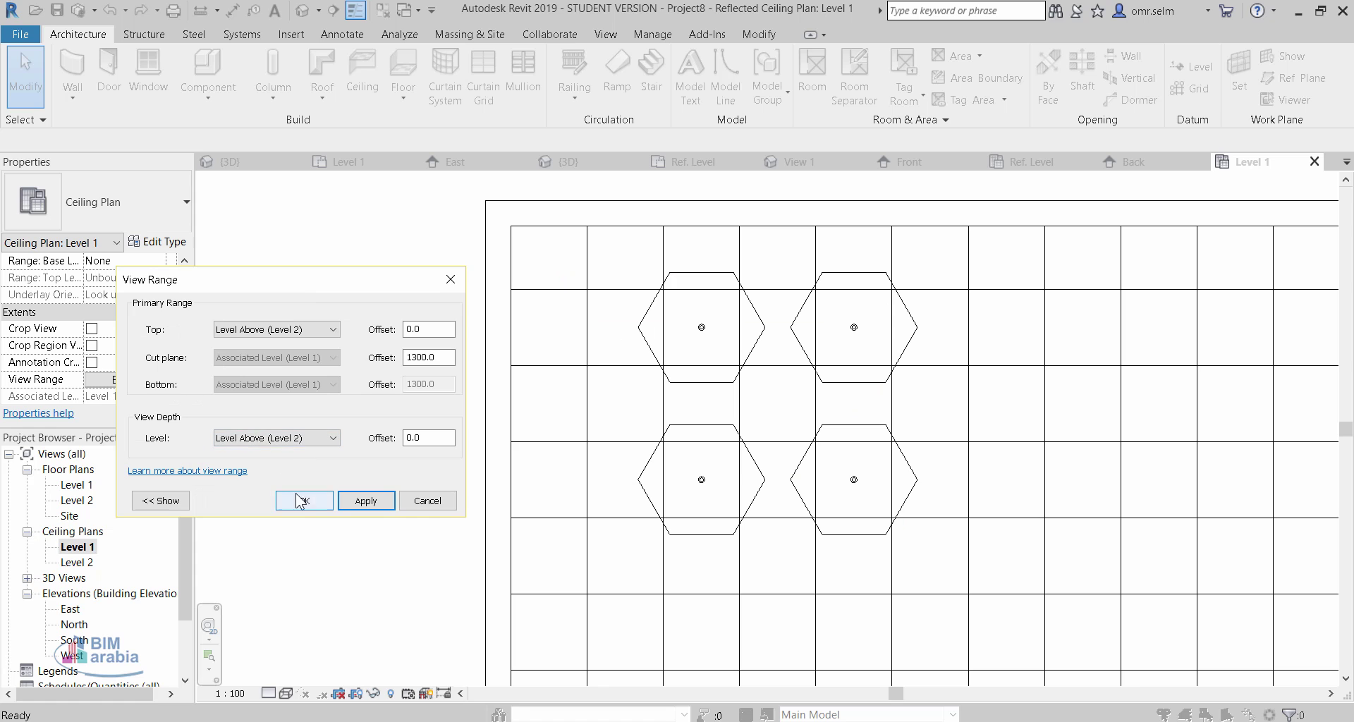
click(305, 501)
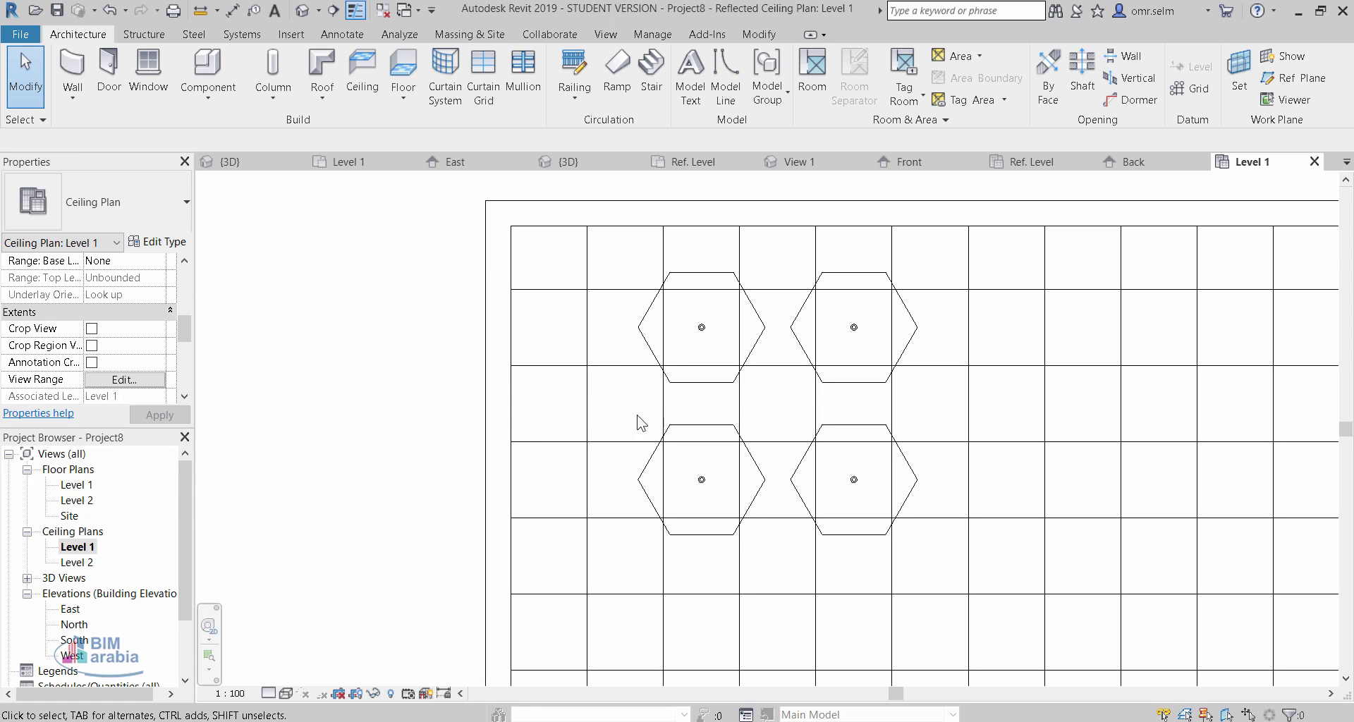
- Shift the lower two fixtures one grid cell right, then select all four fixtures
drag(627, 406, 981, 575)
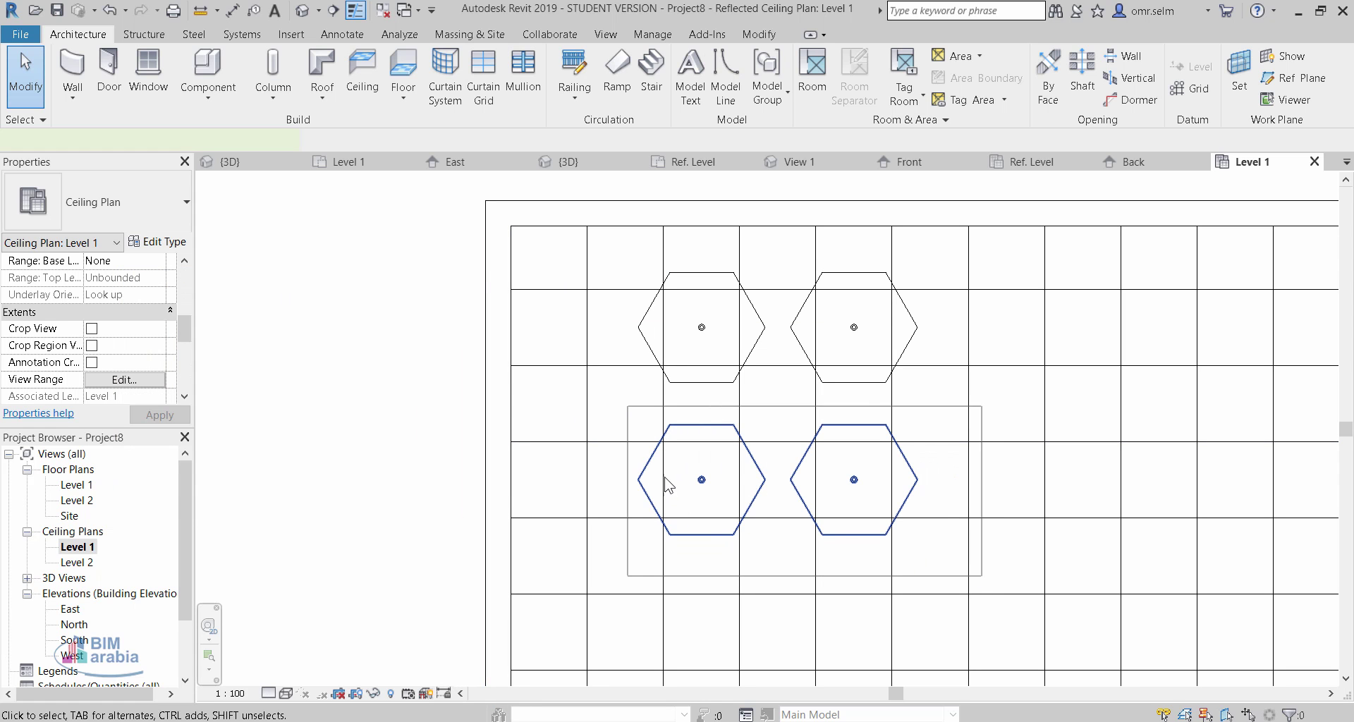
drag(647, 464, 723, 465)
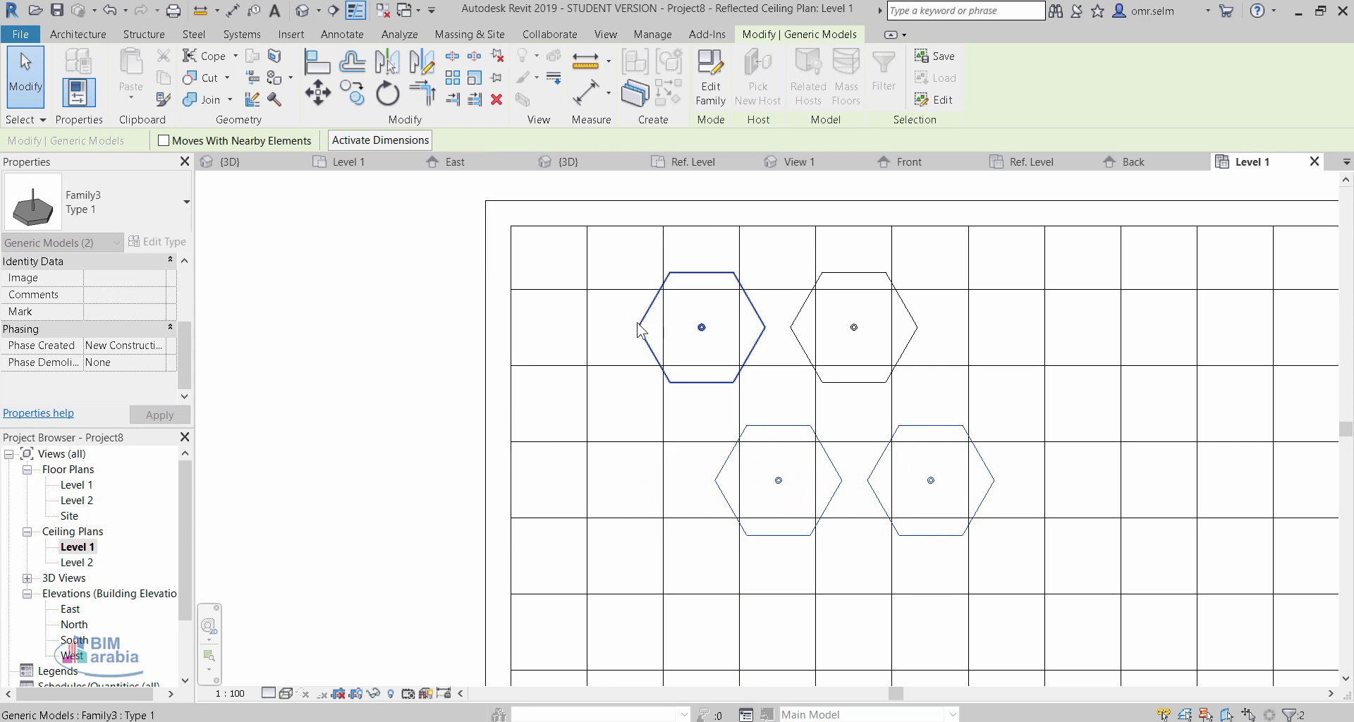
scroll(569, 328, down, 2)
click(422, 246)
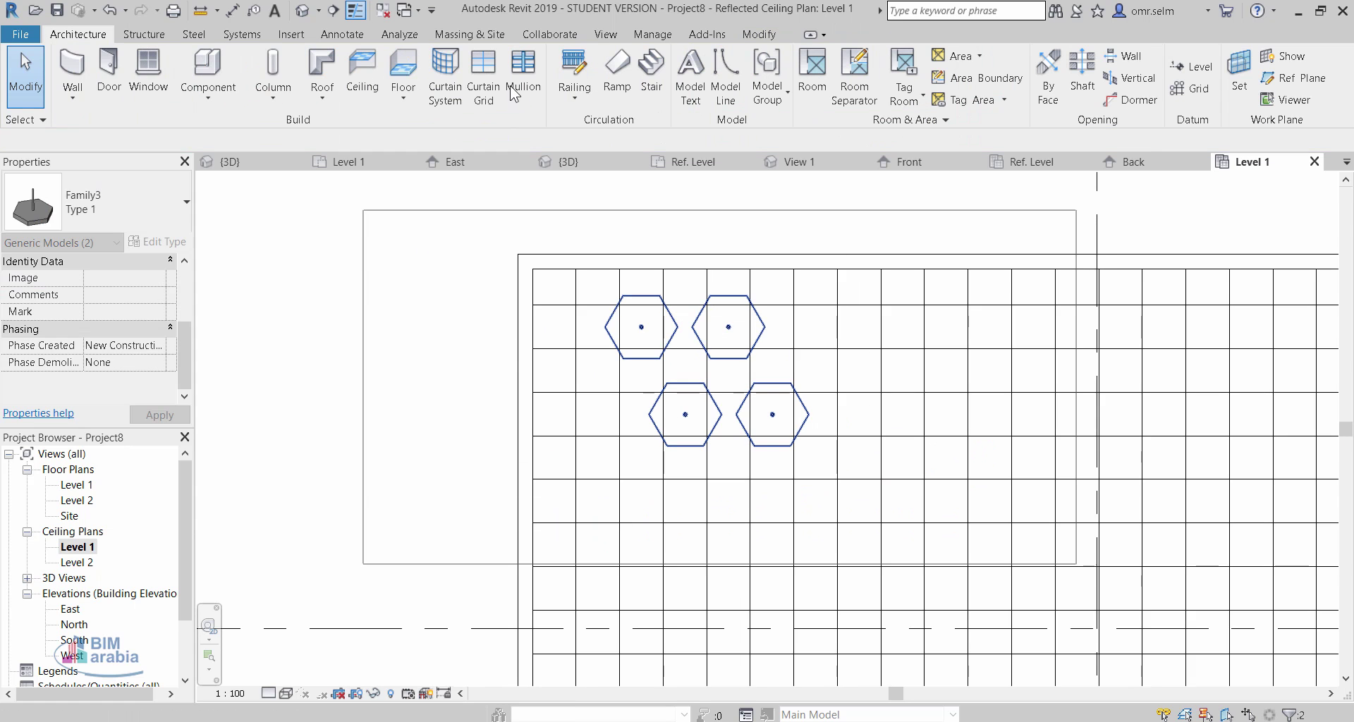
drag(363, 210, 1076, 564)
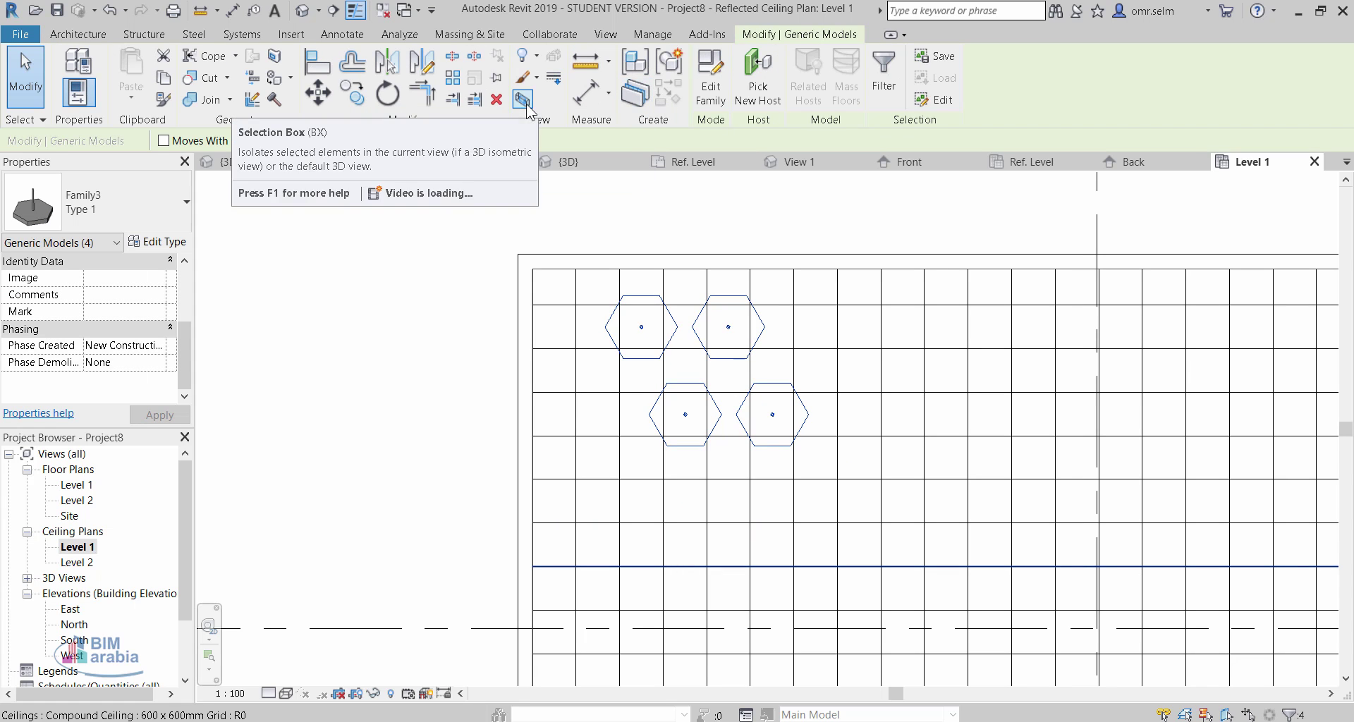
- Show the four selected fixtures in a 3D section box, orbited to view them from below
key(ctrl+Tab)
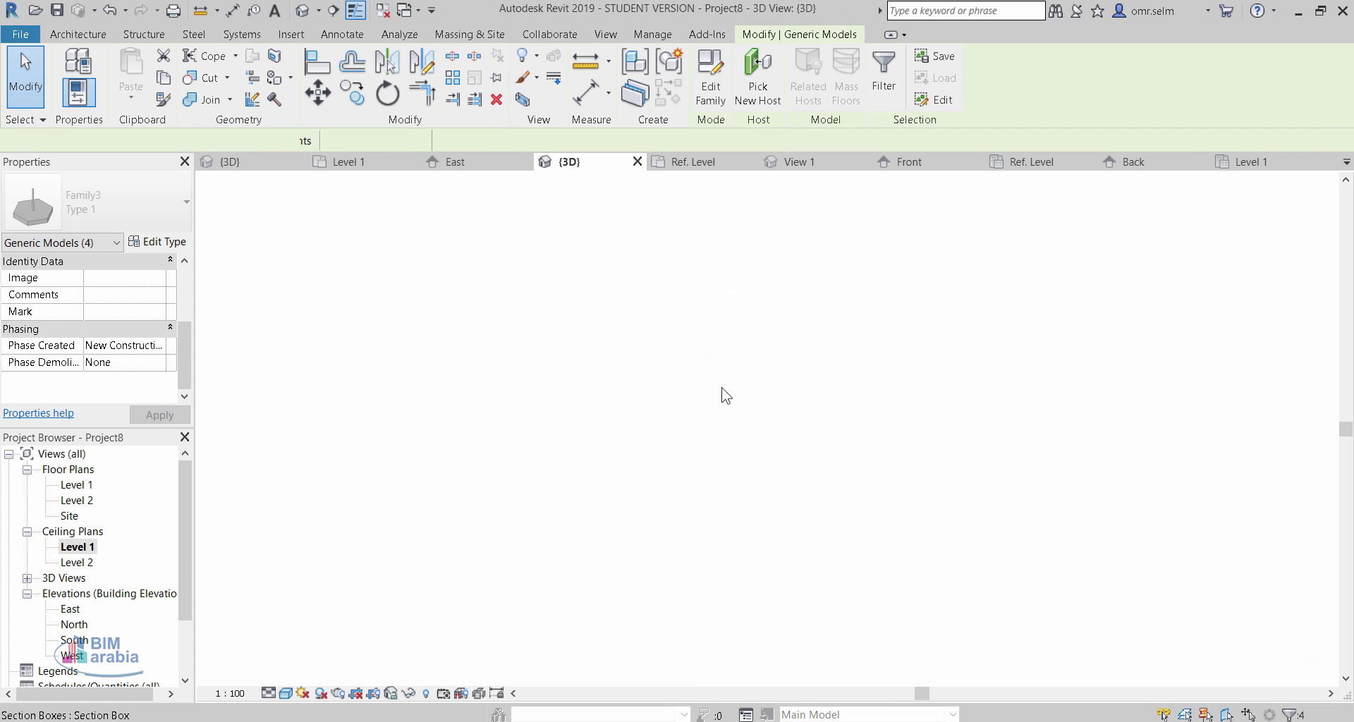
mouse_move(762, 440)
shift+middle_down()
mouse_move(873, 334)
mouse_move(785, 373)
mouse_move(716, 263)
mouse_move(786, 353)
mouse_move(696, 442)
shift+middle_up()
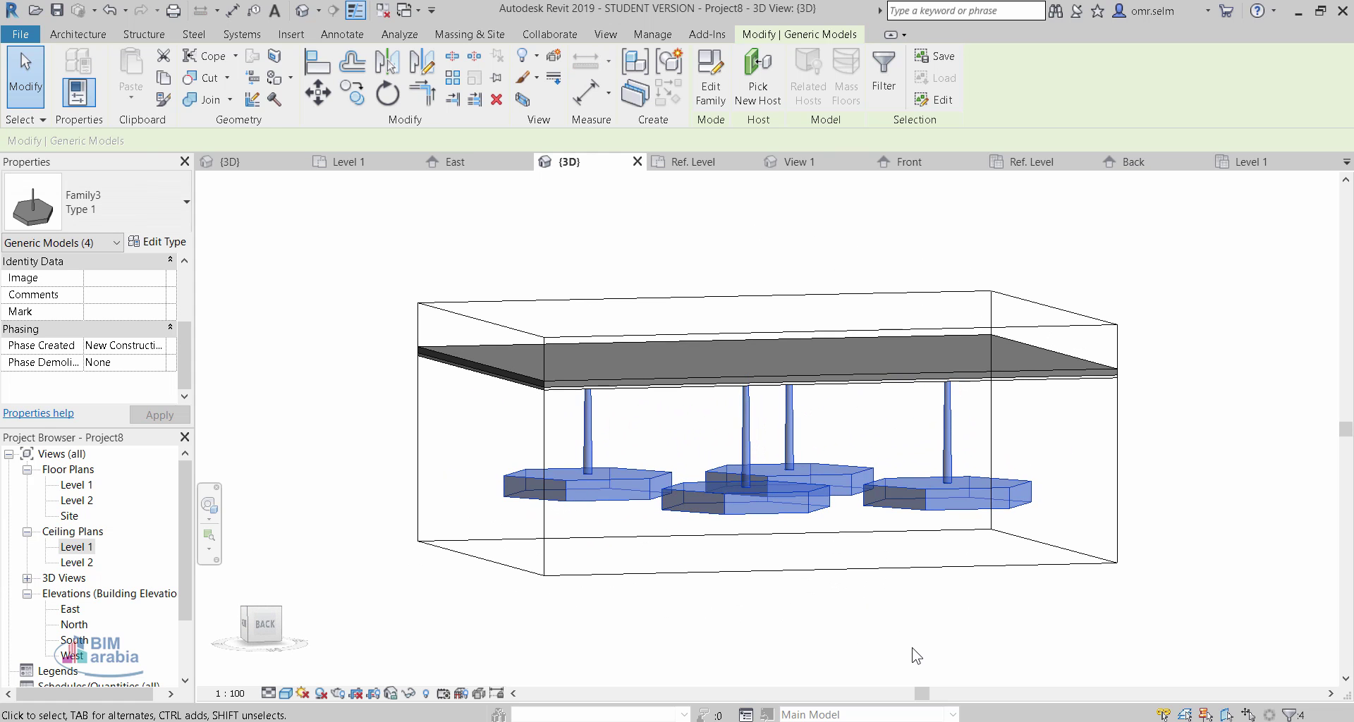
key(Escape)
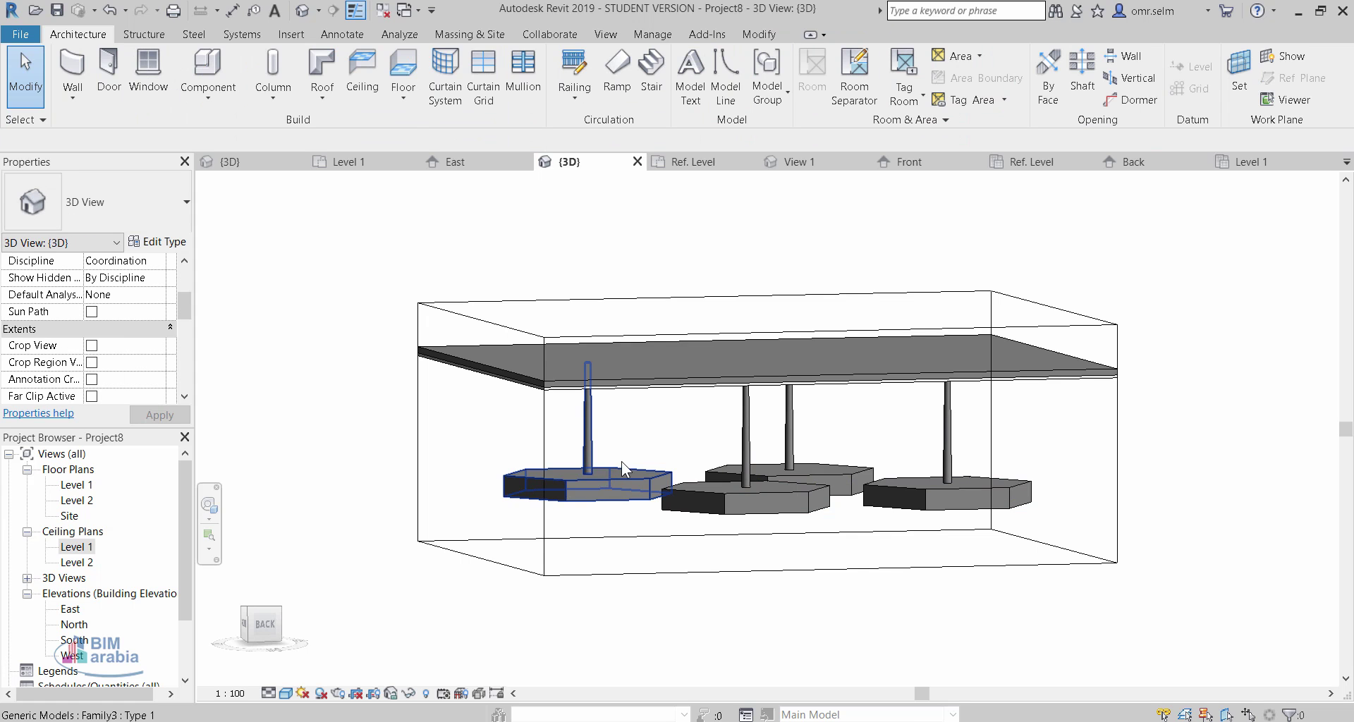
click(621, 462)
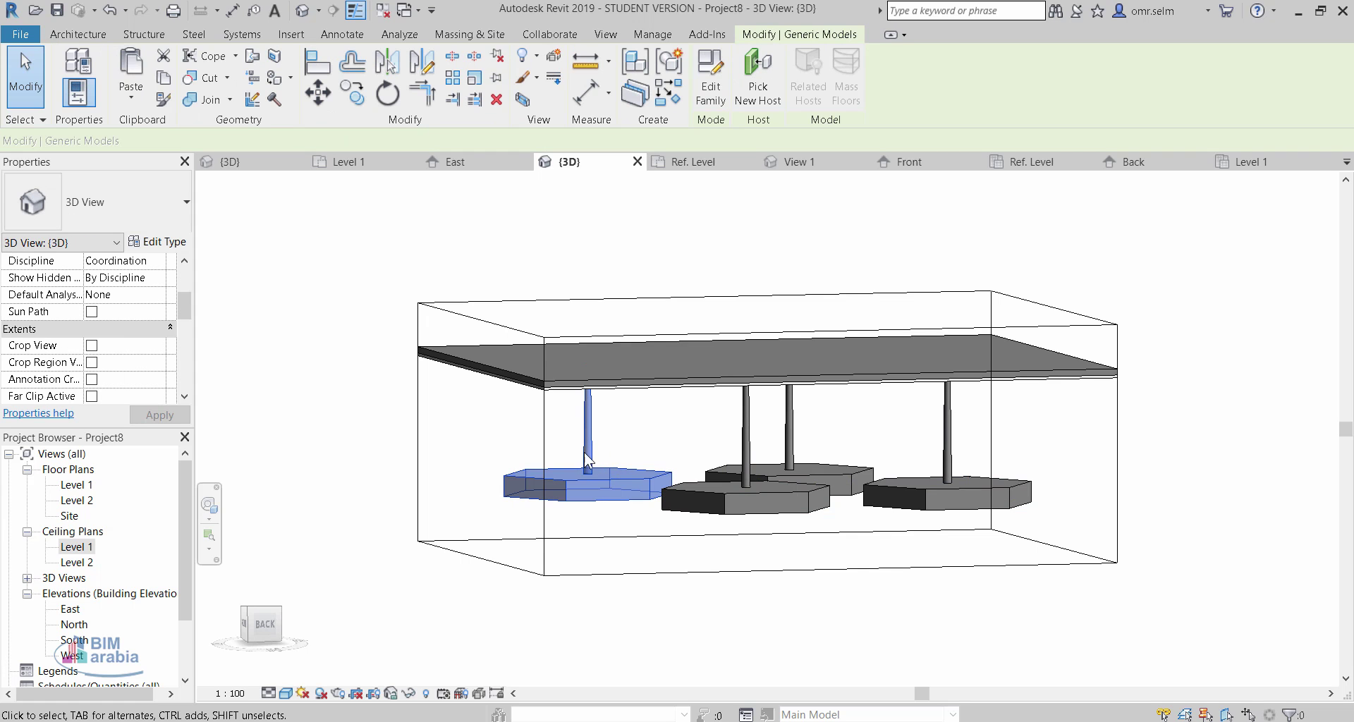
- Edit Family3 from the selected fixture and inspect its hexagonal body, stem and host ceiling in 3D
click(707, 89)
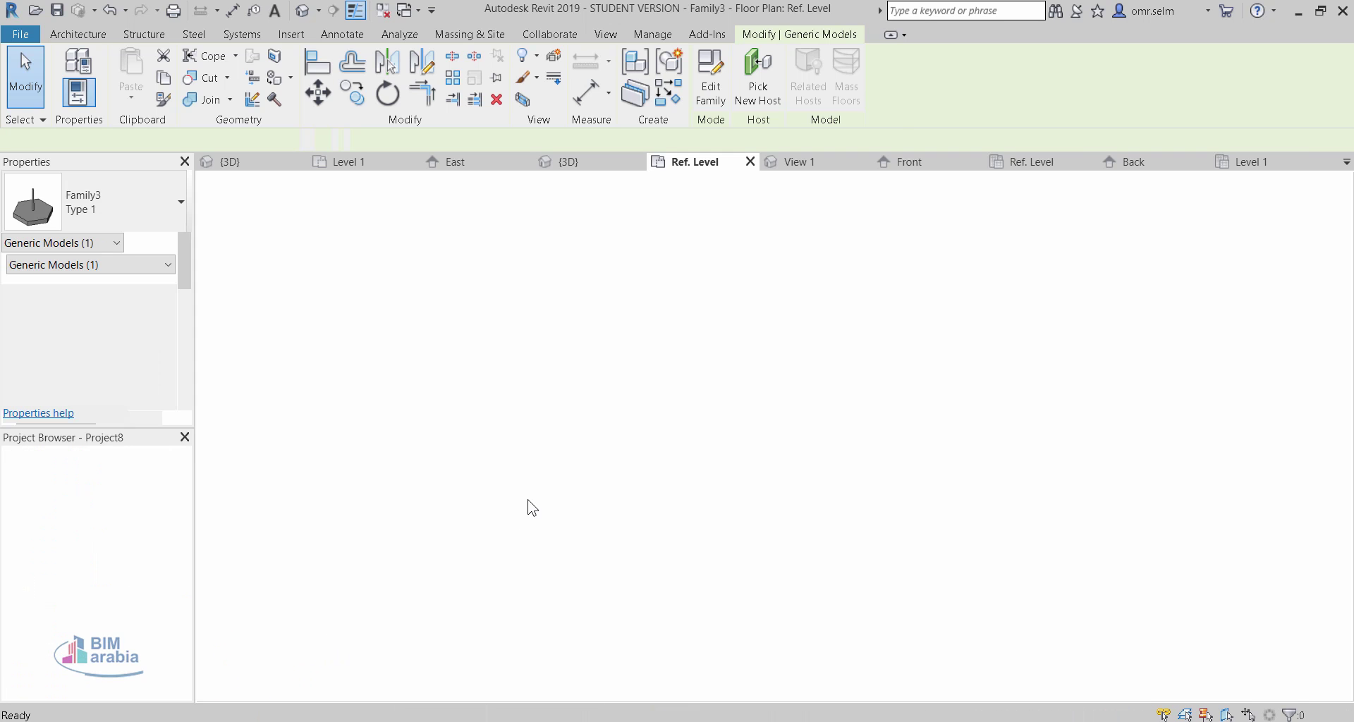
click(21, 57)
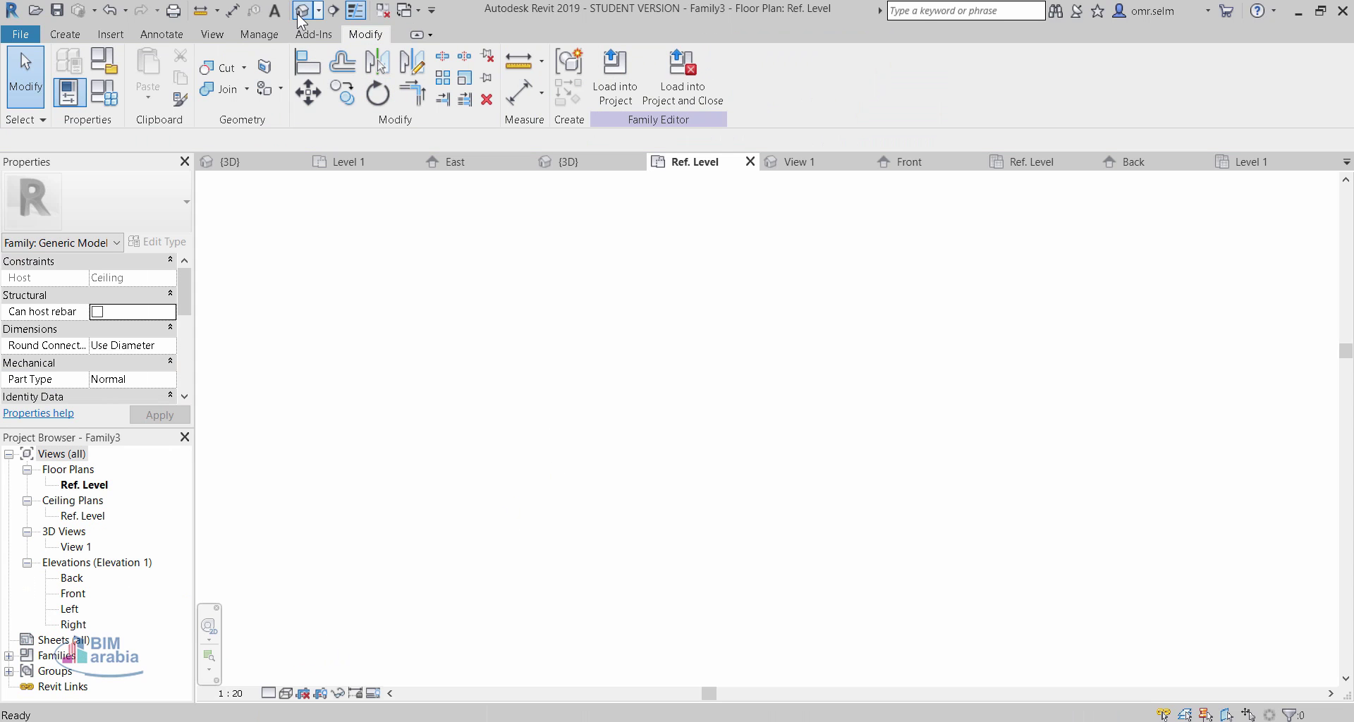
click(303, 10)
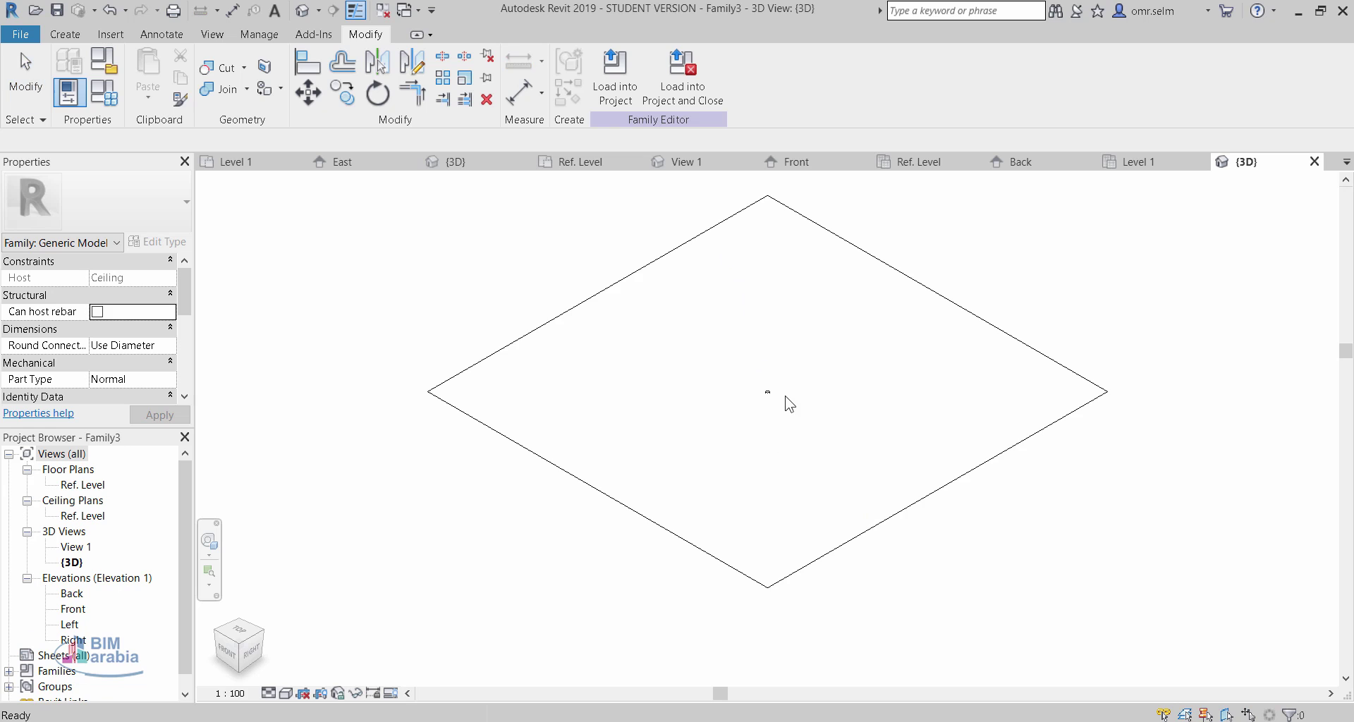
scroll(740, 387, up, 3)
scroll(737, 384, up, 2)
mouse_move(771, 395)
shift+middle_down()
mouse_move(687, 368)
mouse_move(765, 448)
mouse_move(737, 441)
shift+middle_up()
scroll(686, 374, down, 3)
click(758, 430)
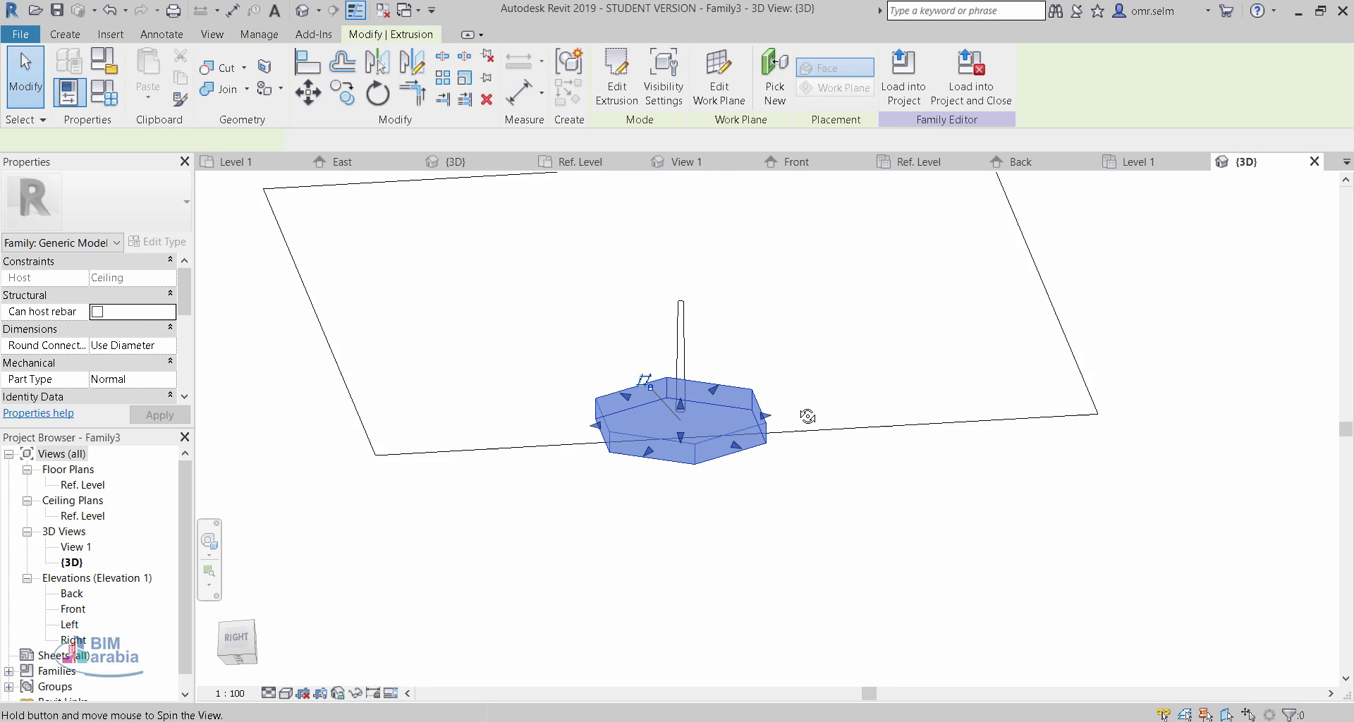
scroll(956, 467, up, 4)
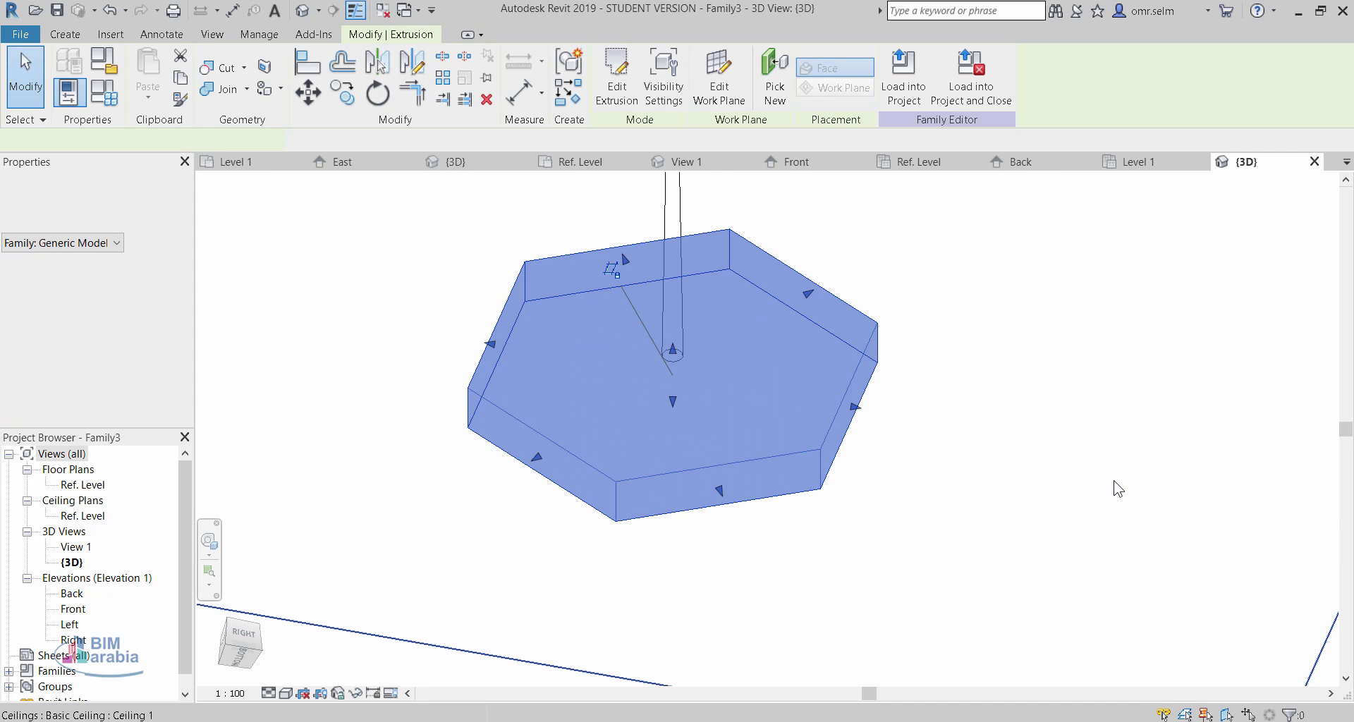
click(972, 481)
scroll(973, 481, down, 3)
click(493, 605)
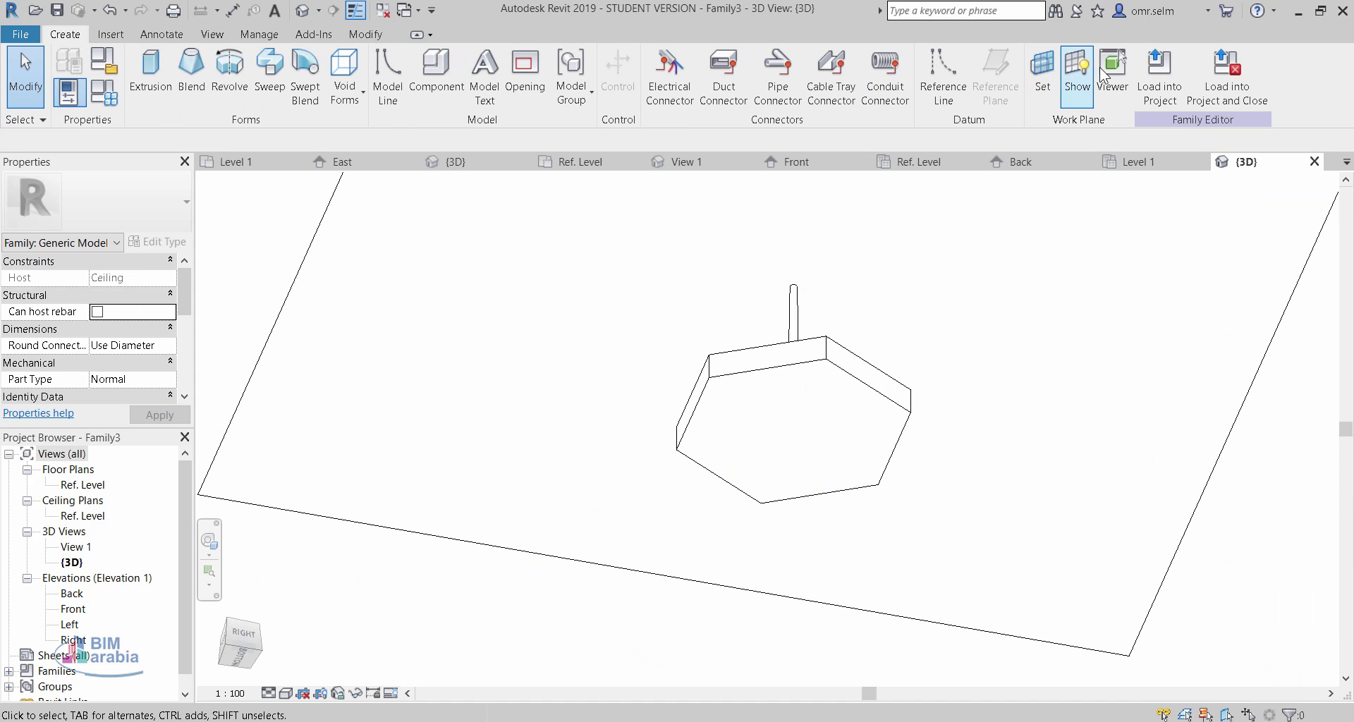
- Set a new work plane for the void, briefly toggling its display on and off
click(1042, 71)
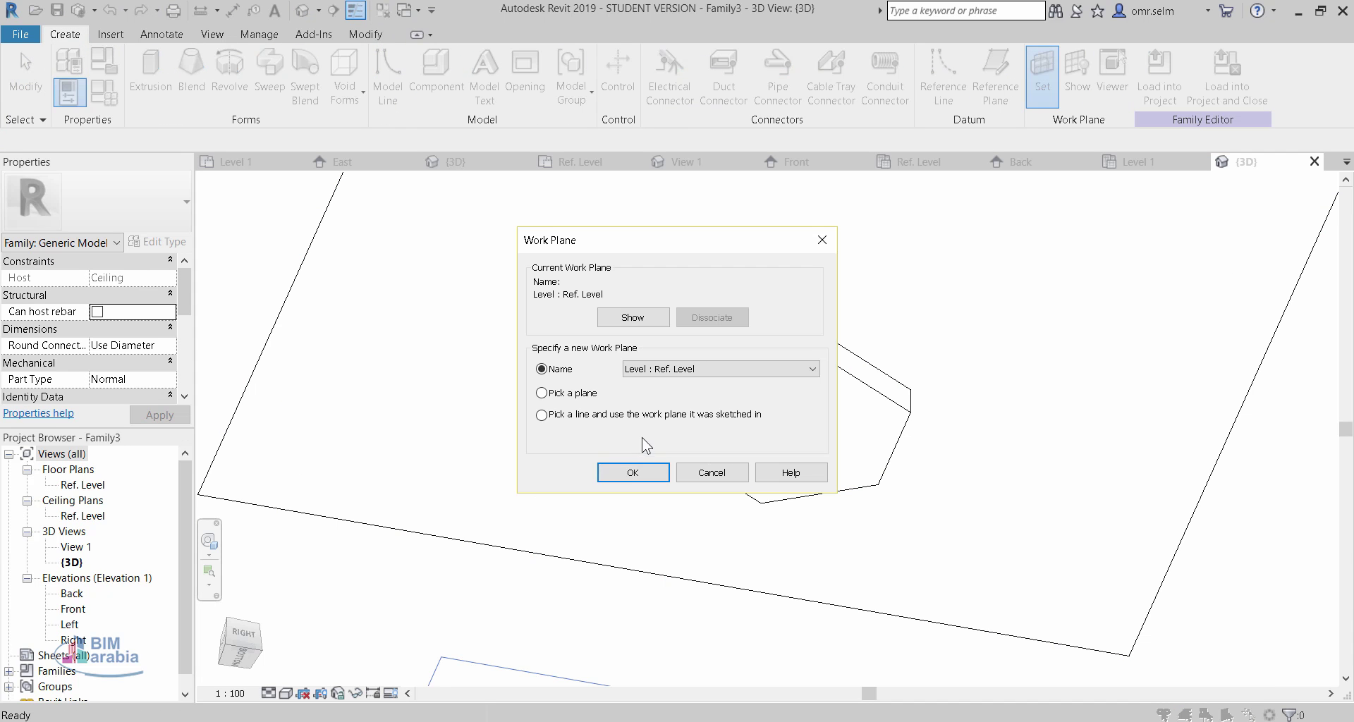
click(645, 471)
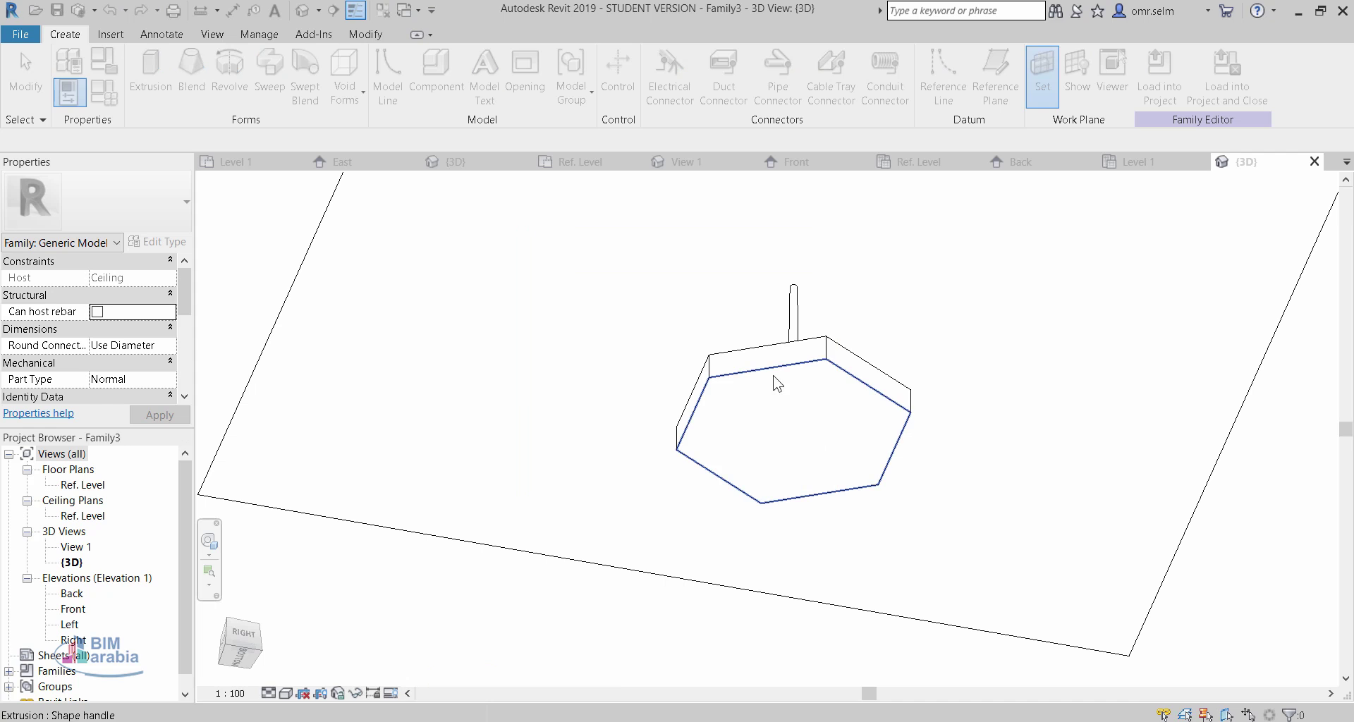
click(737, 388)
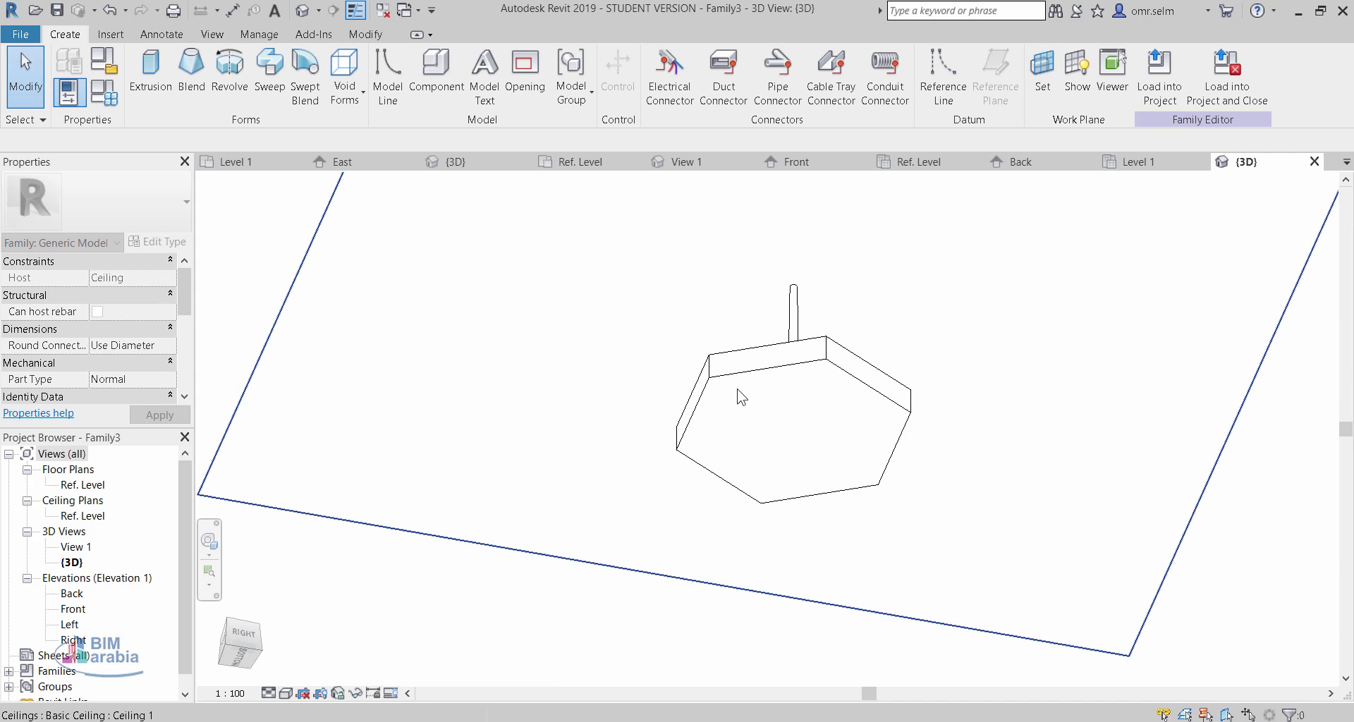
click(1061, 68)
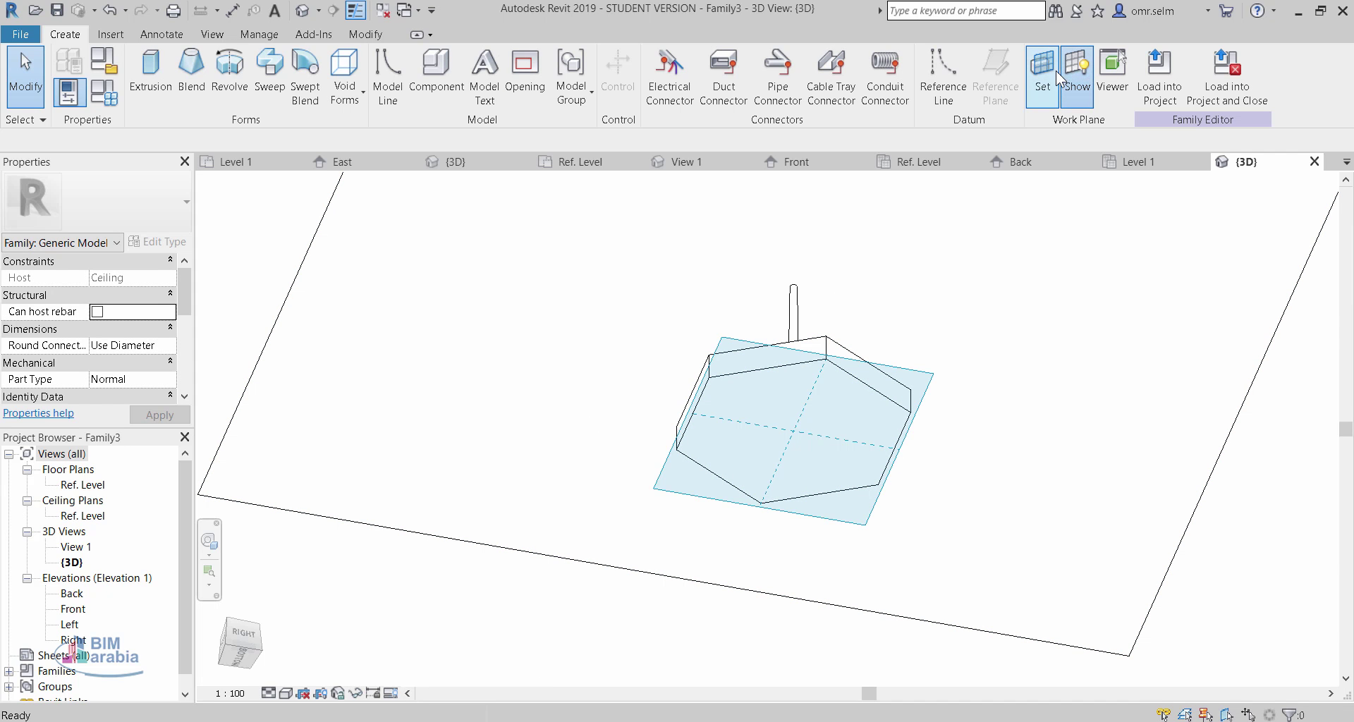
click(1068, 70)
- Open the Ref. Level reflected ceiling plan of Family3
click(346, 92)
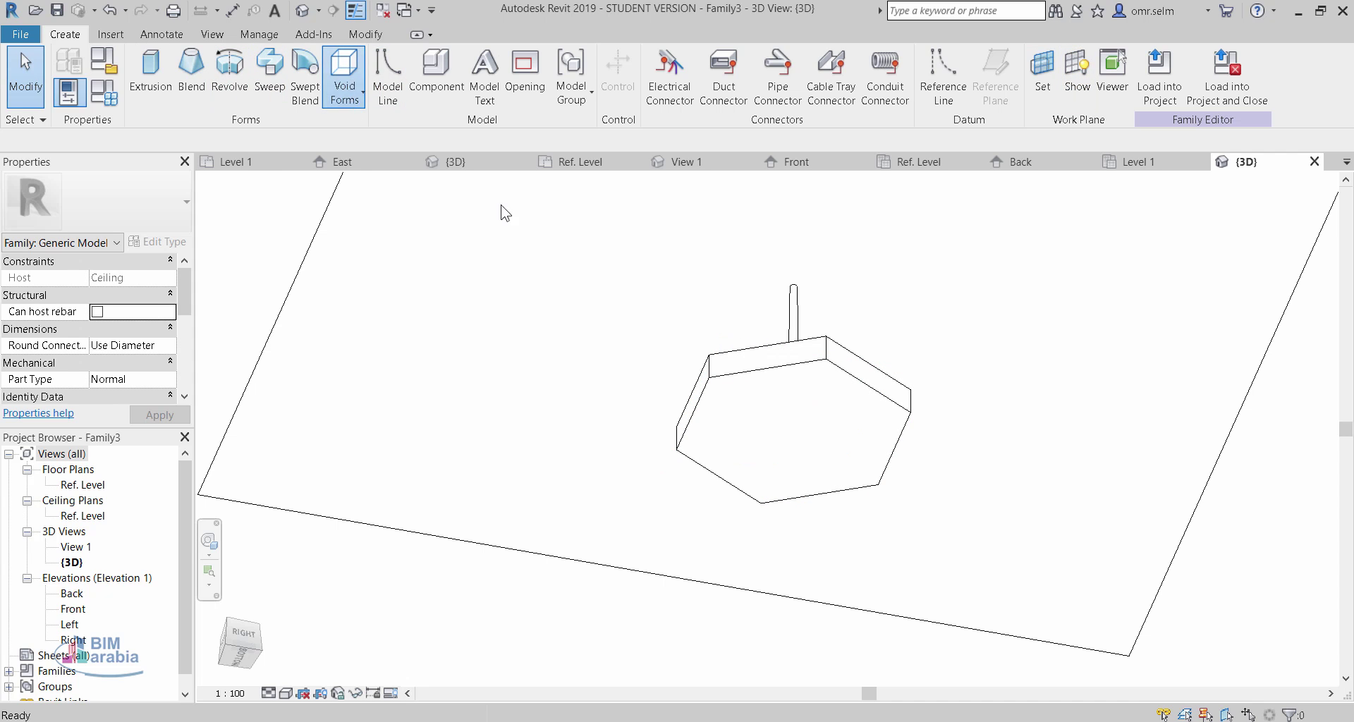
click(239, 661)
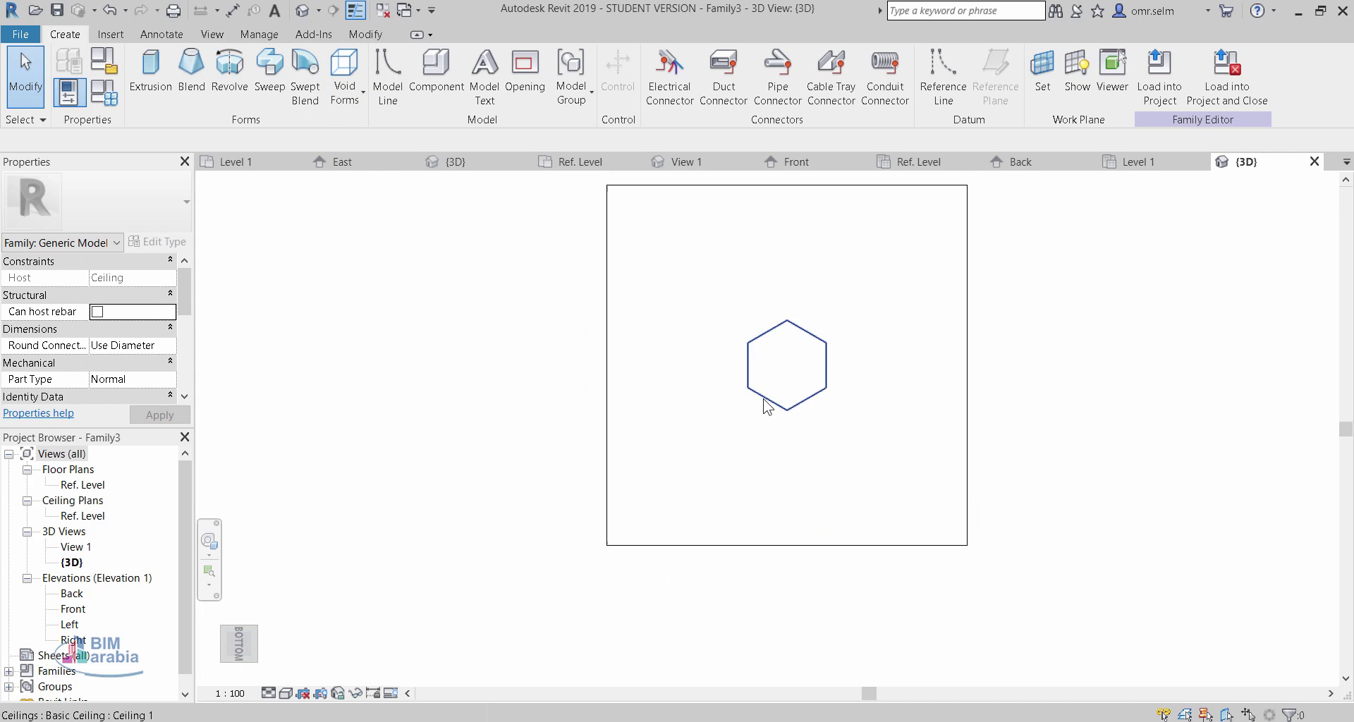
double_click(86, 516)
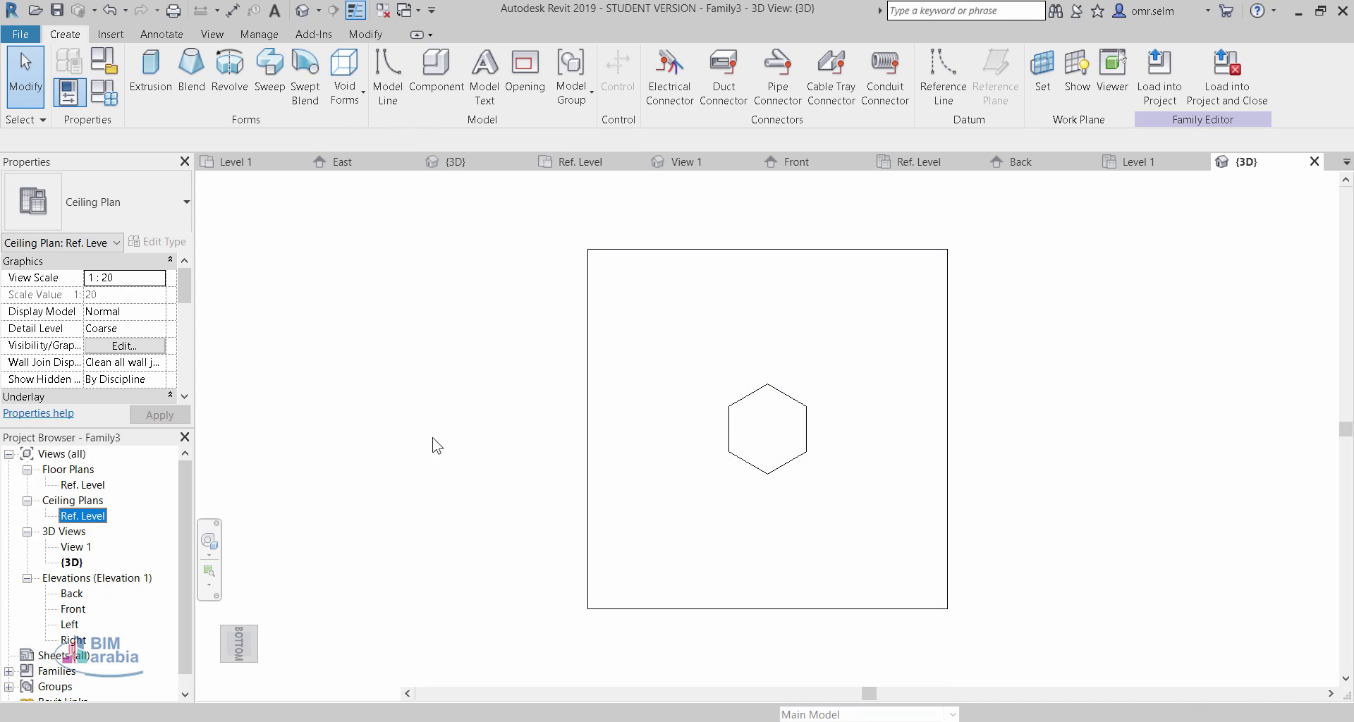
- Create a 250-deep six-sided void extrusion of radius 390, centred on the reference planes
click(352, 82)
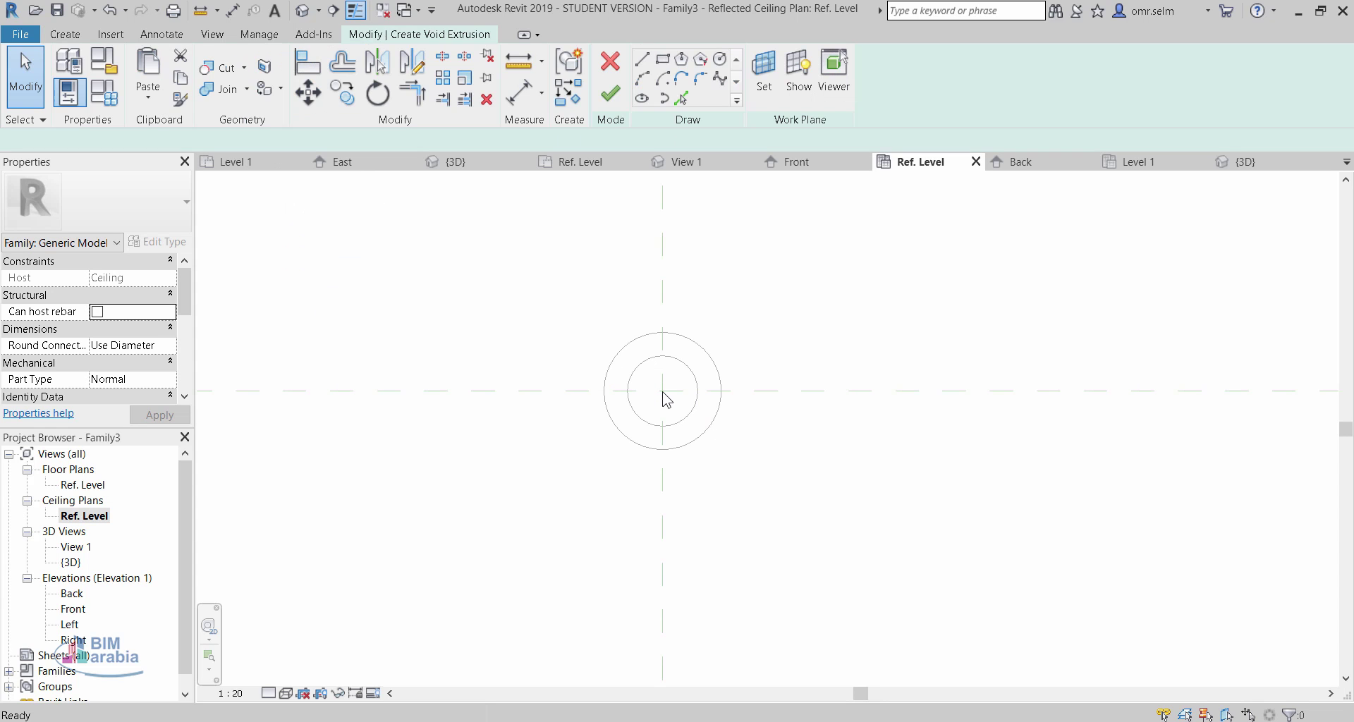
click(683, 63)
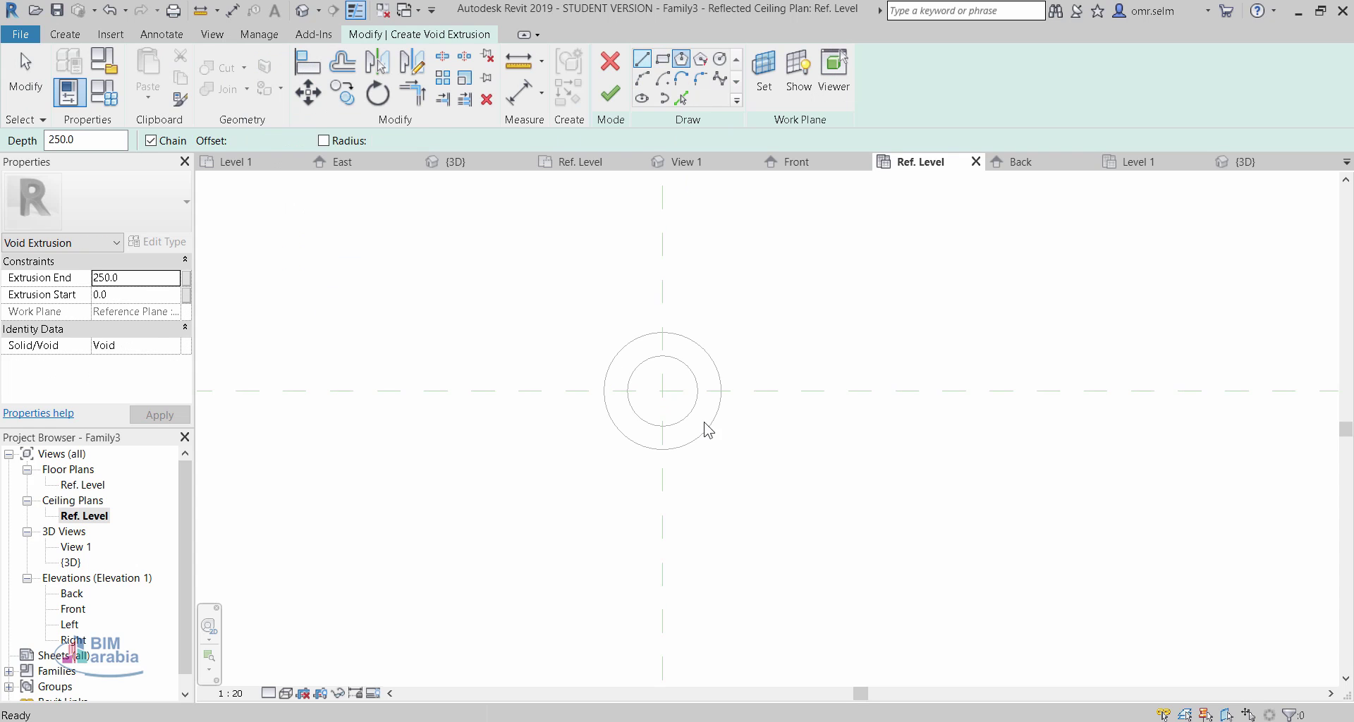
click(706, 397)
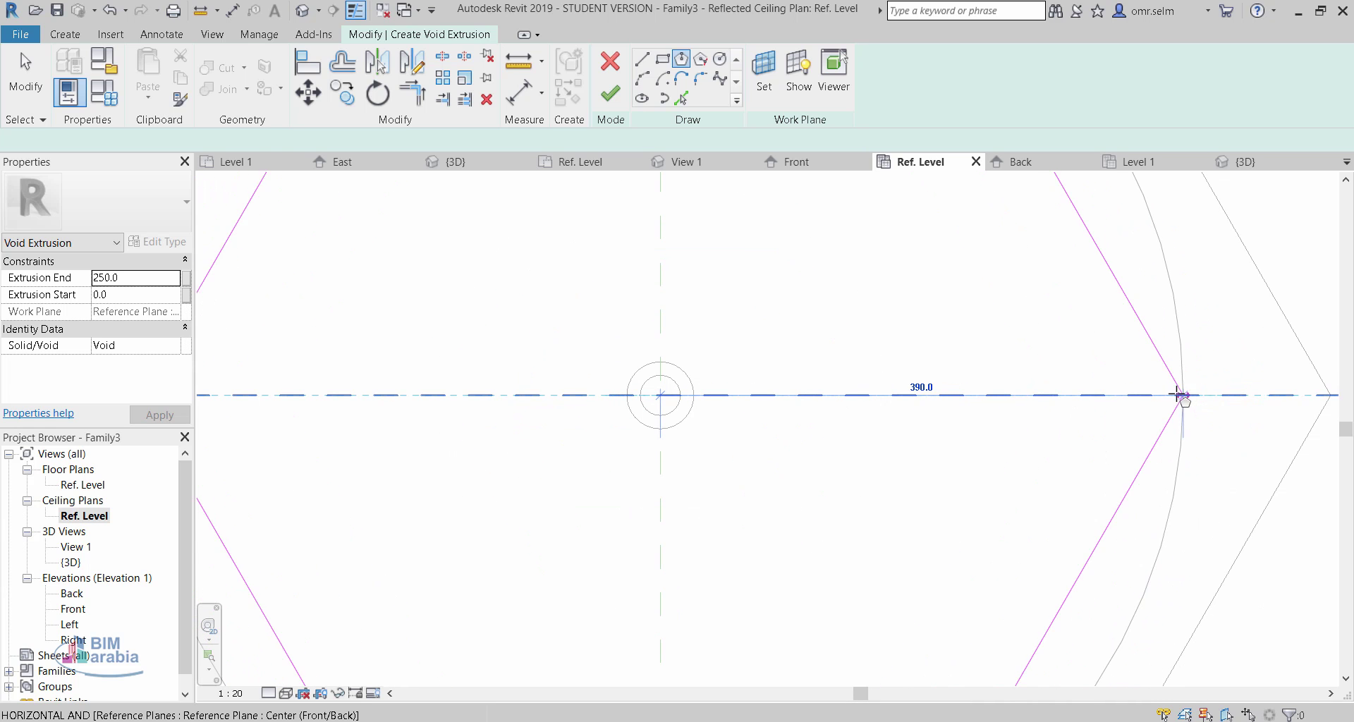
click(1175, 395)
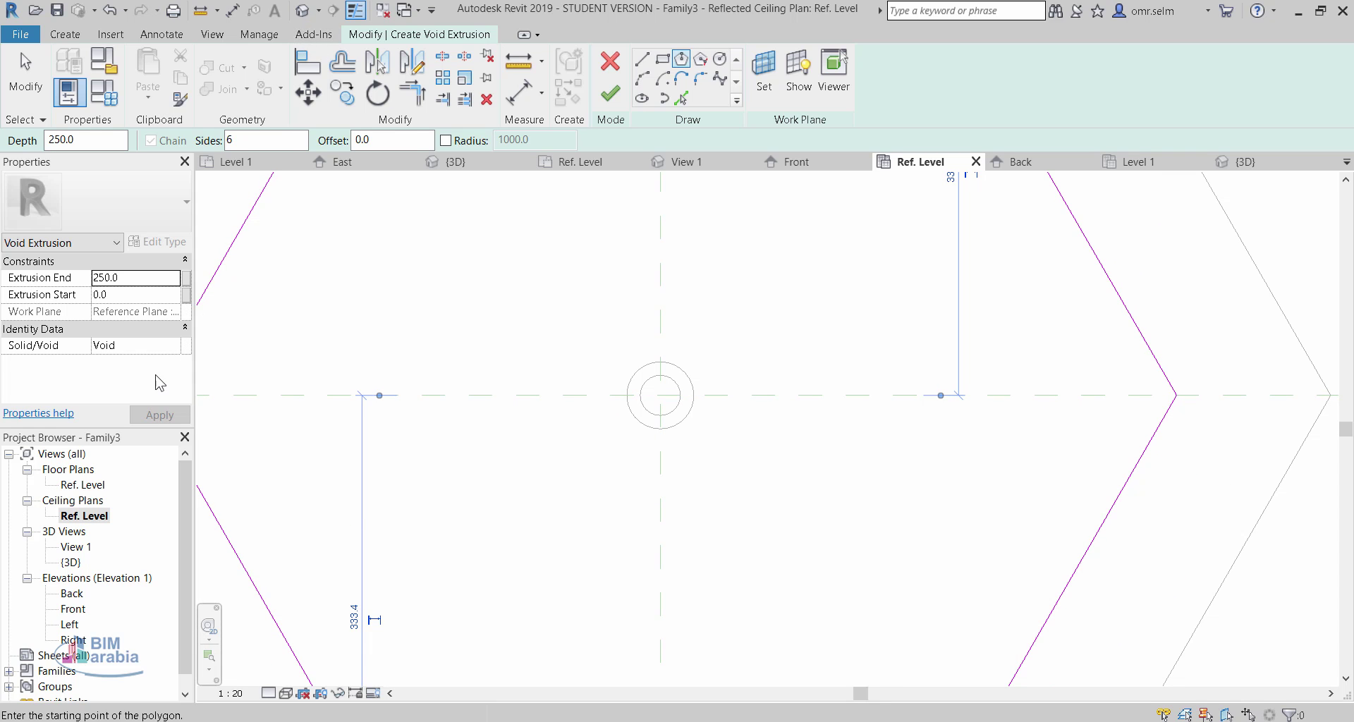
click(311, 14)
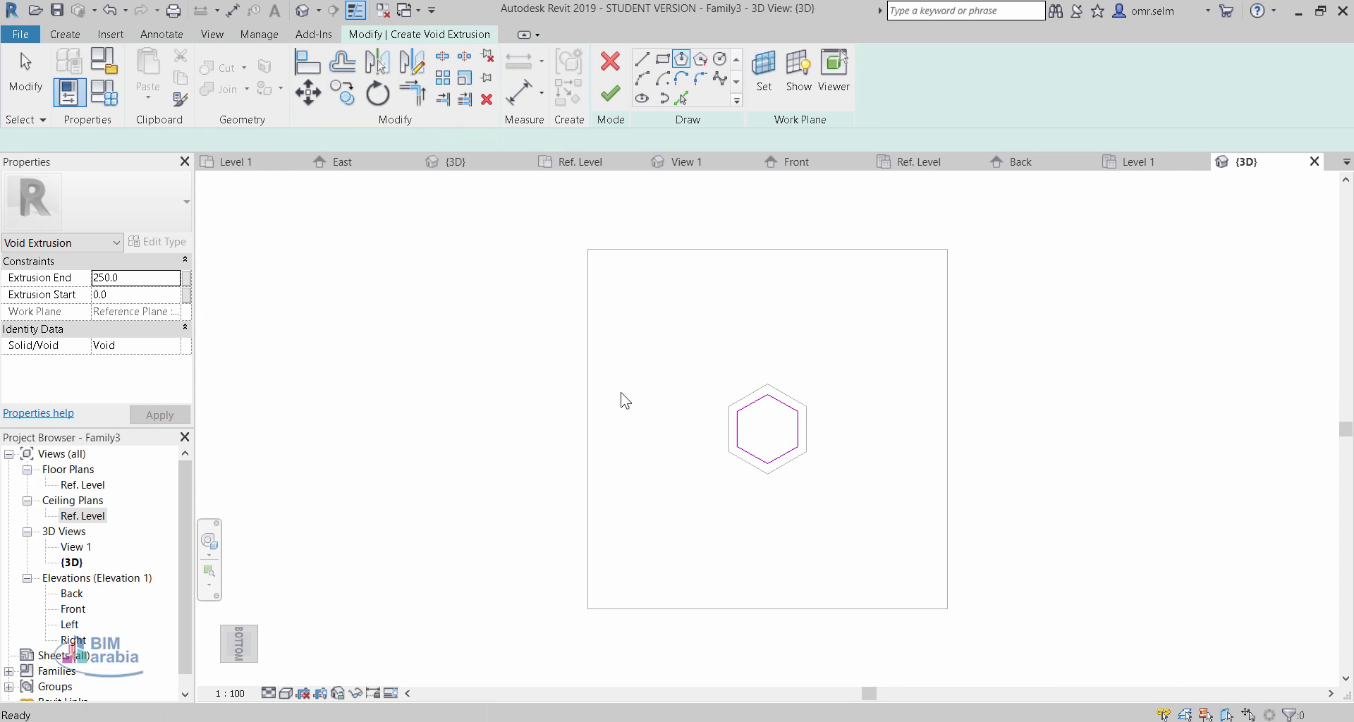
mouse_move(782, 330)
shift+middle_down()
mouse_move(744, 536)
mouse_move(715, 432)
shift+middle_up()
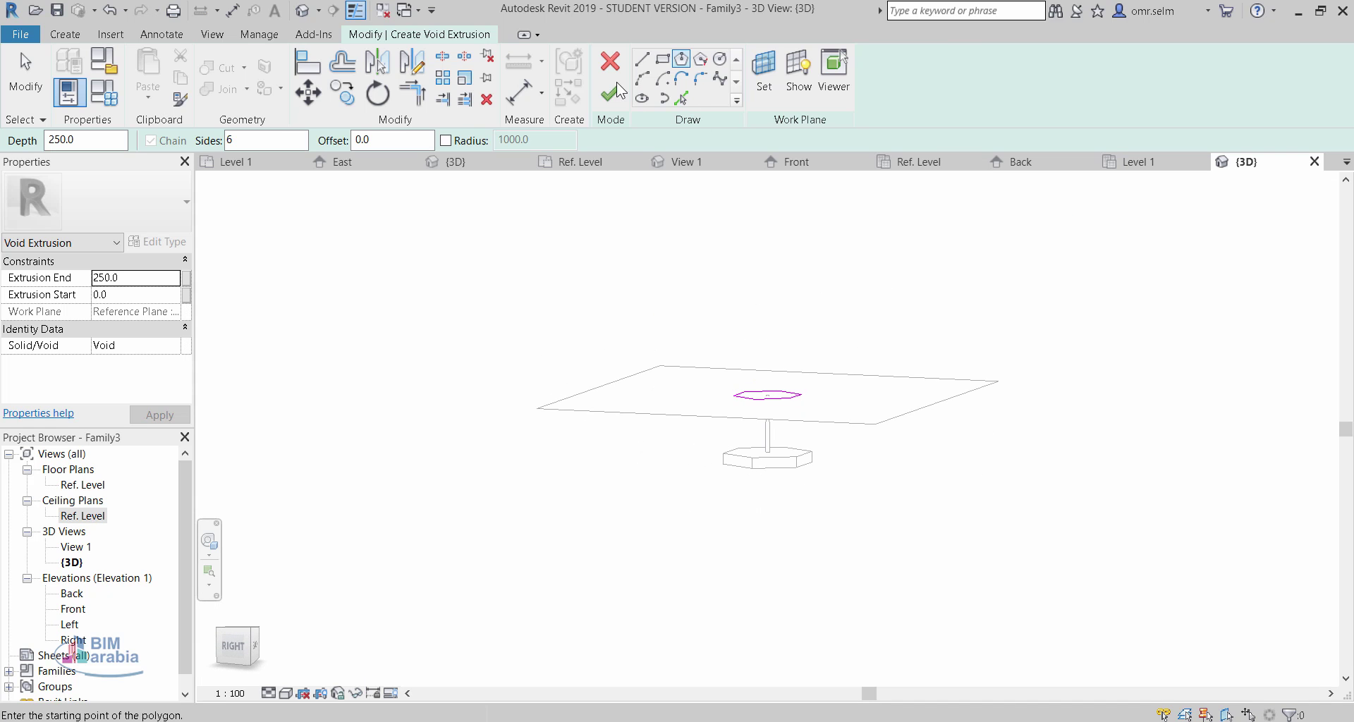
click(611, 94)
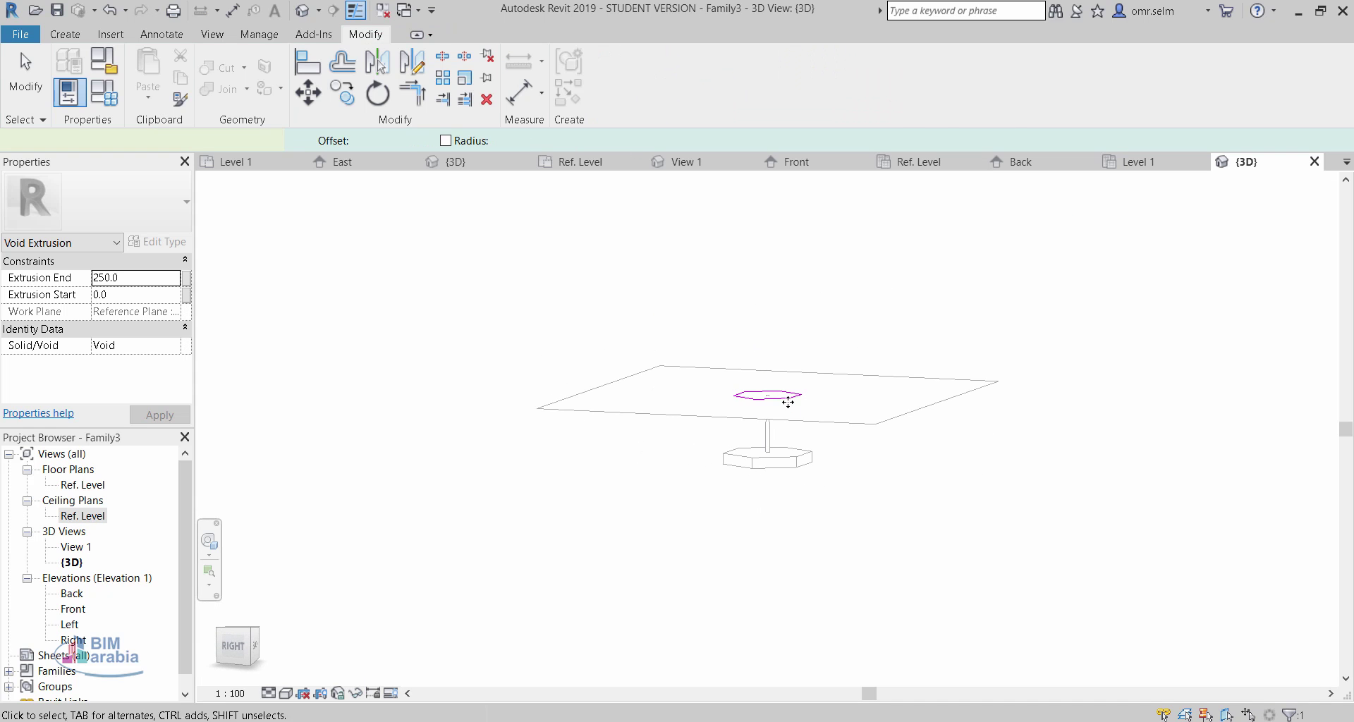
- Drag the hexagonal void's faces down into the base so it starts at -762.4
scroll(782, 409, up, 3)
shift+middle_drag(915, 440, 934, 405)
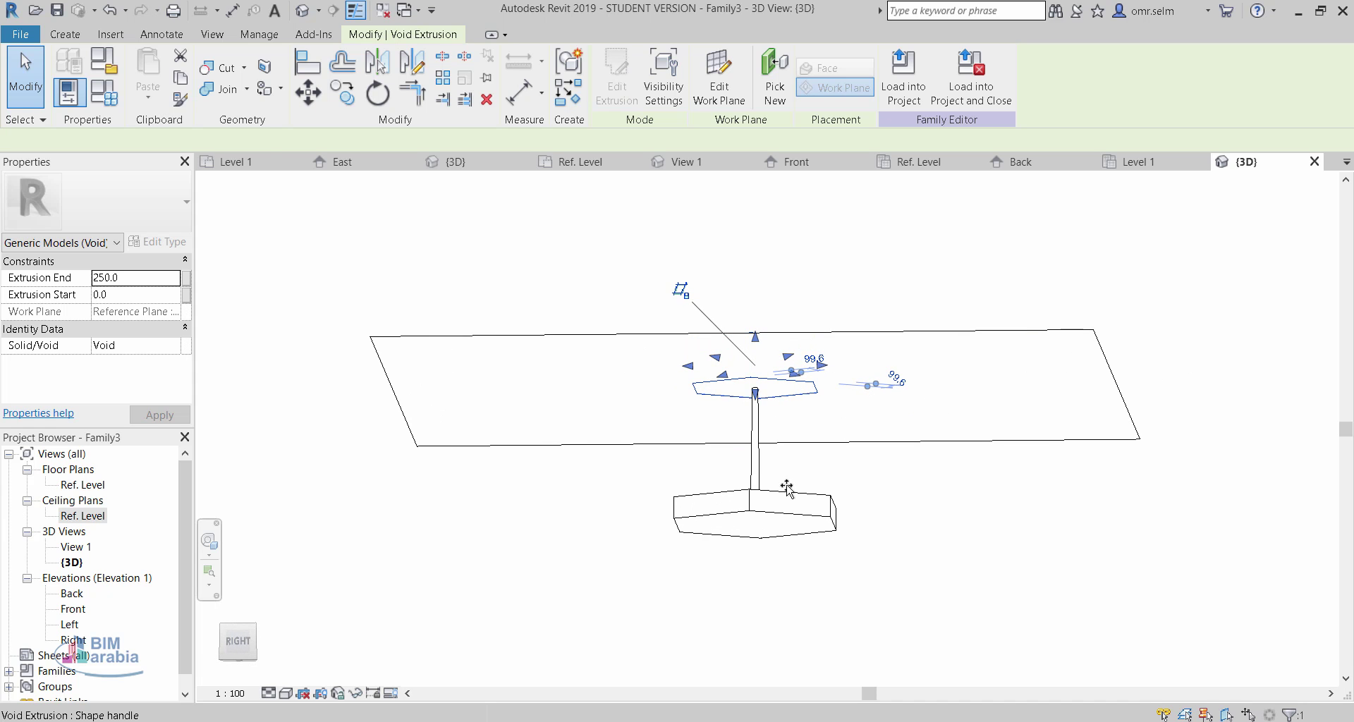
drag(786, 488, 797, 528)
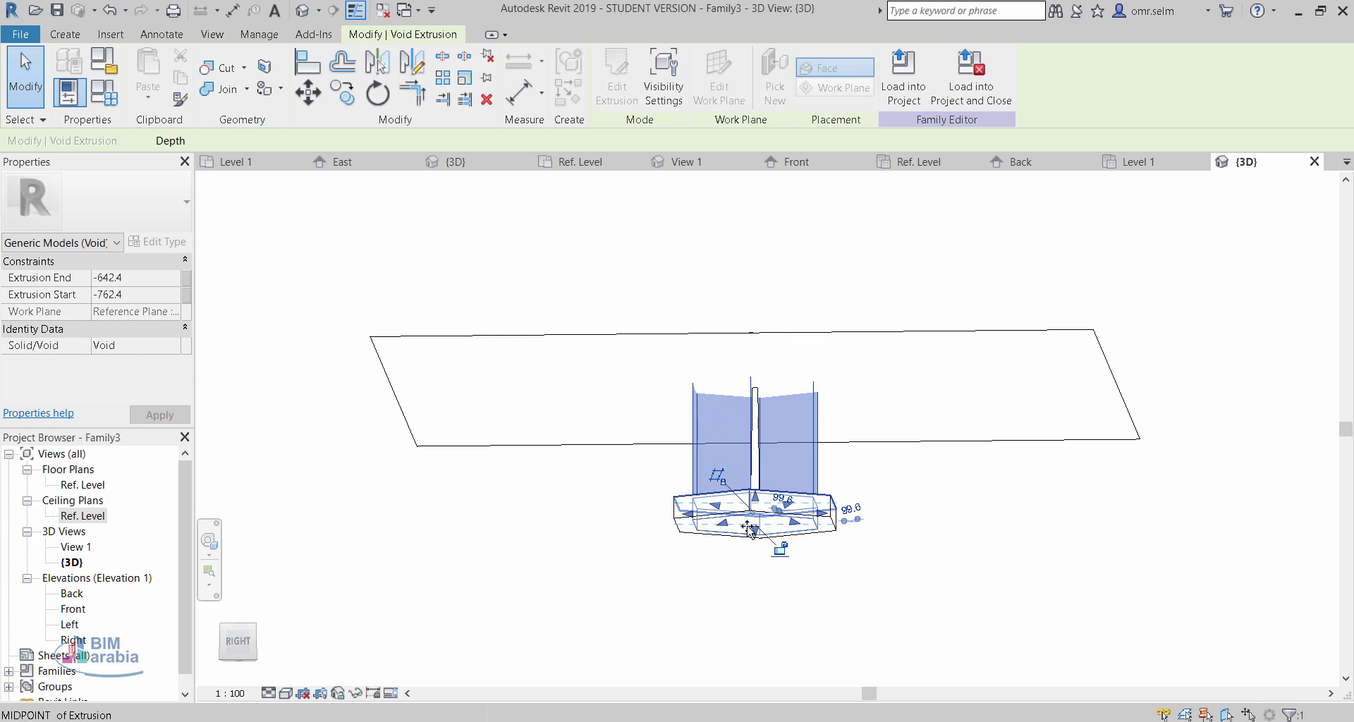
scroll(794, 550, up, 2)
scroll(805, 542, up, 2)
shift+middle_drag(806, 542, 966, 512)
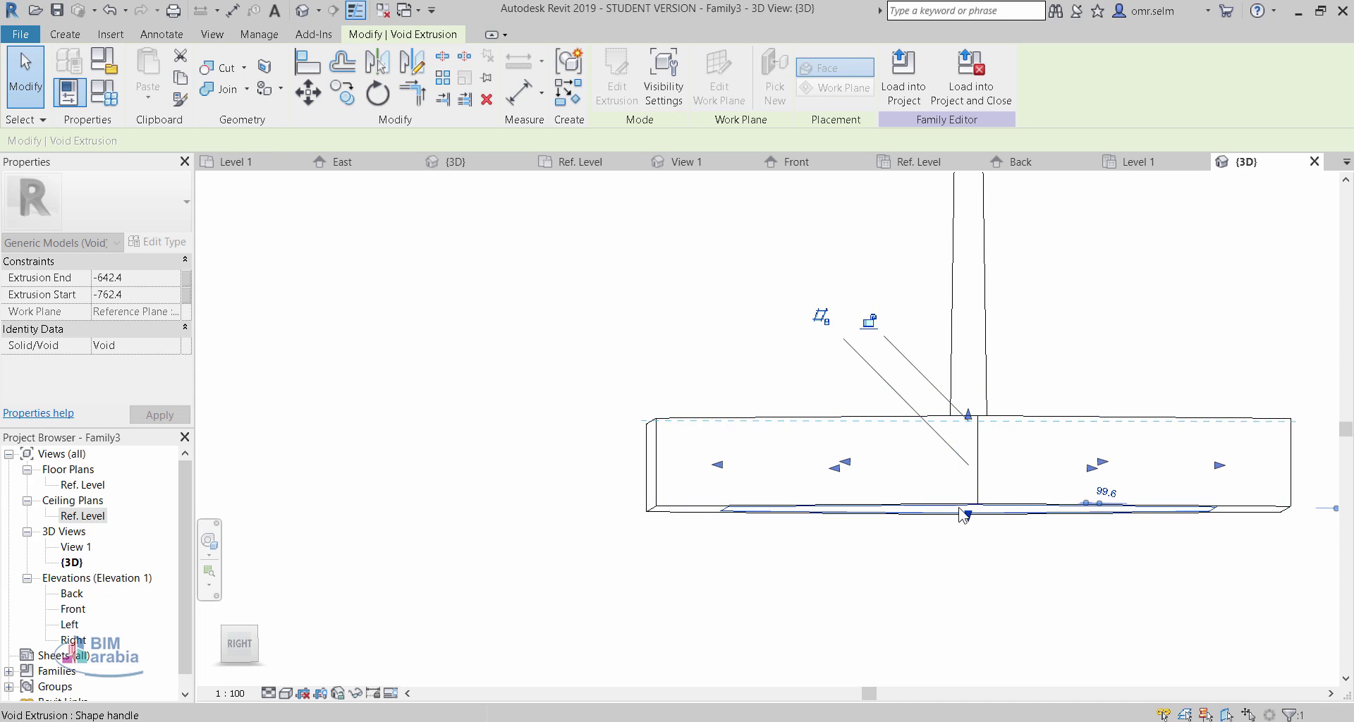
drag(967, 527, 970, 597)
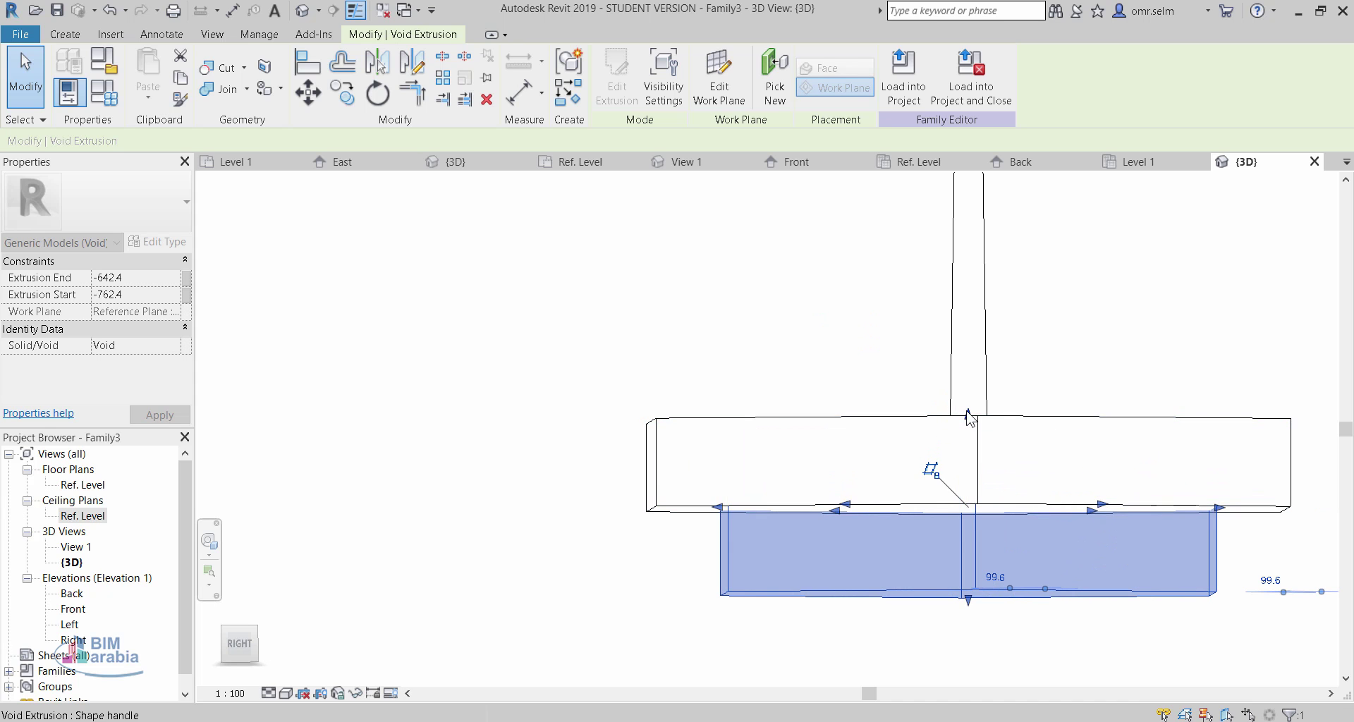
click(710, 513)
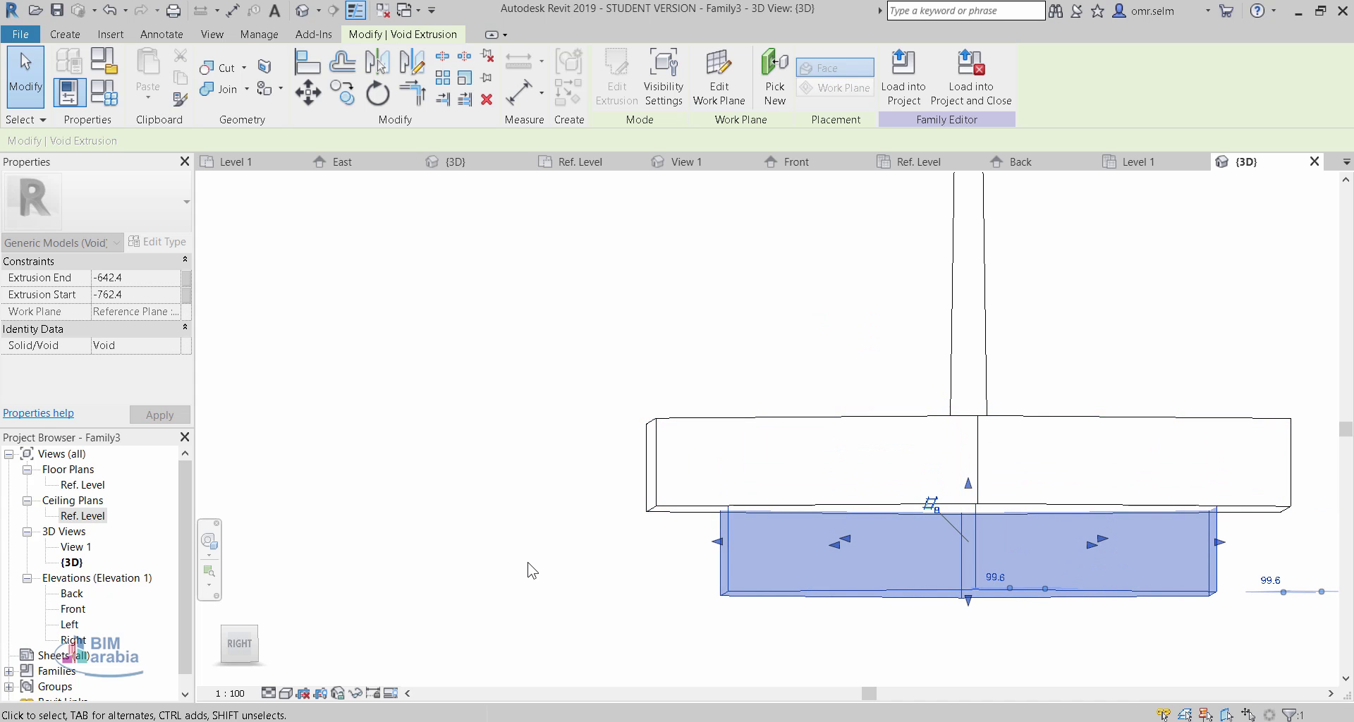
shift+middle_drag(588, 577, 417, 505)
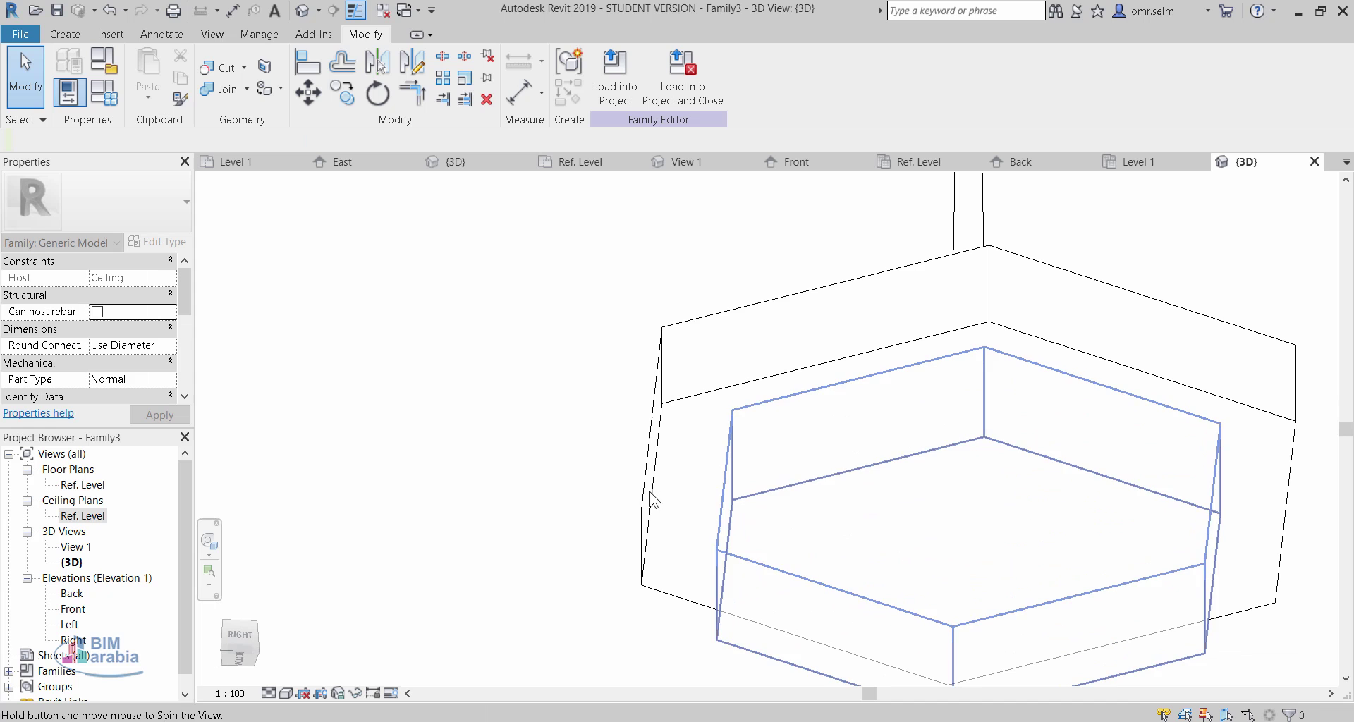
- Join the ceiling geometry to the hexagonal base with Join Geometry
click(415, 499)
scroll(416, 499, down, 2)
scroll(487, 388, down, 2)
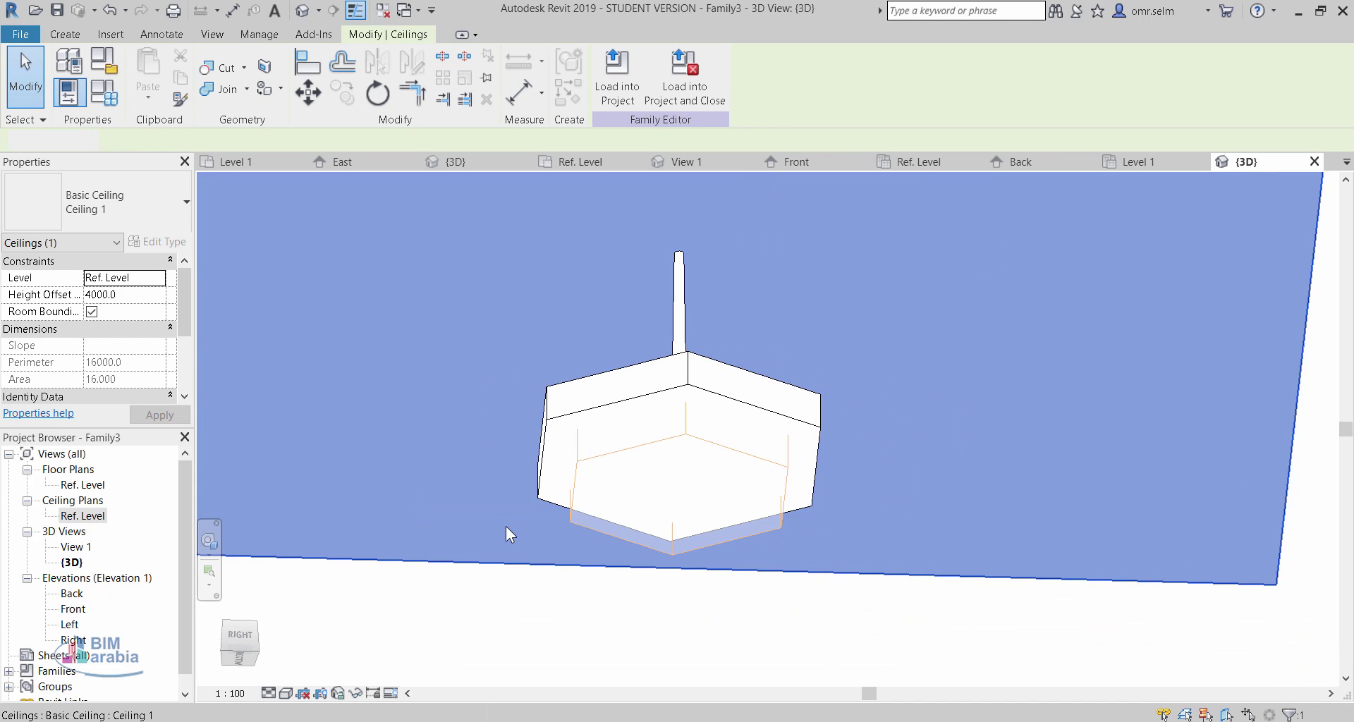
key(Escape)
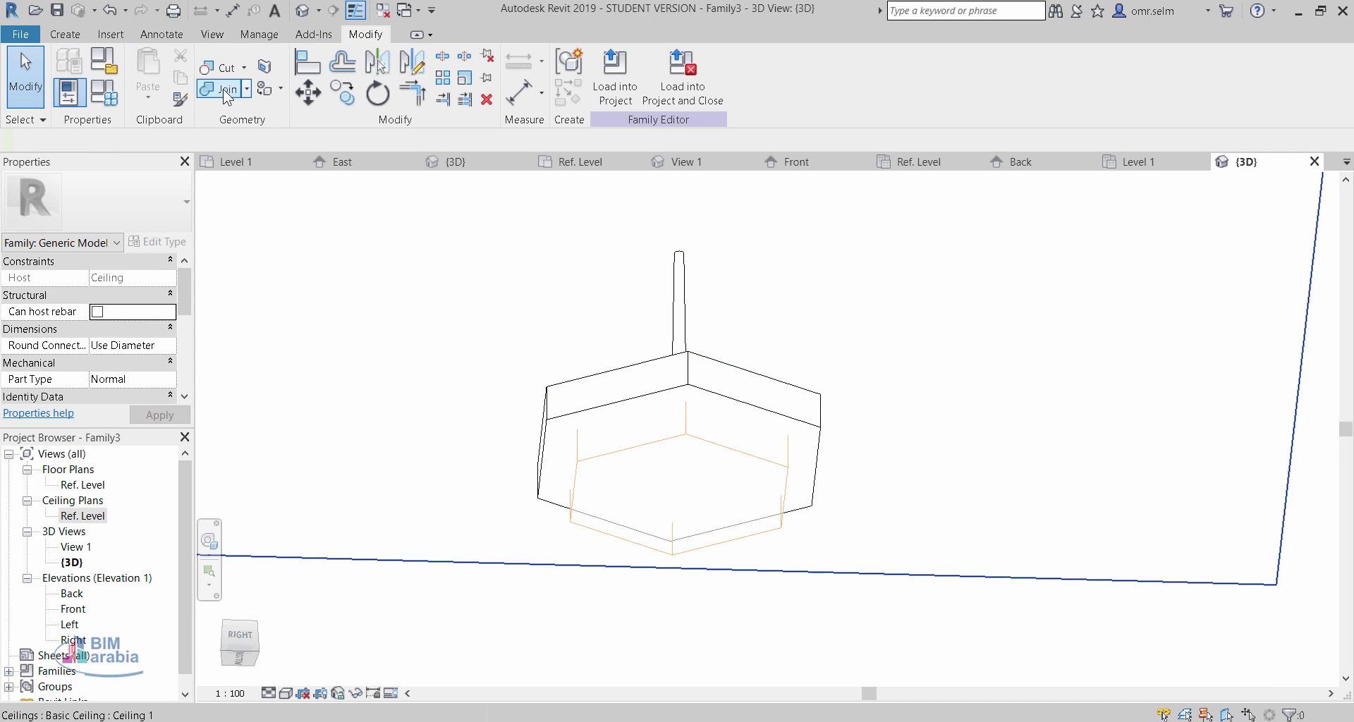
click(226, 90)
click(562, 430)
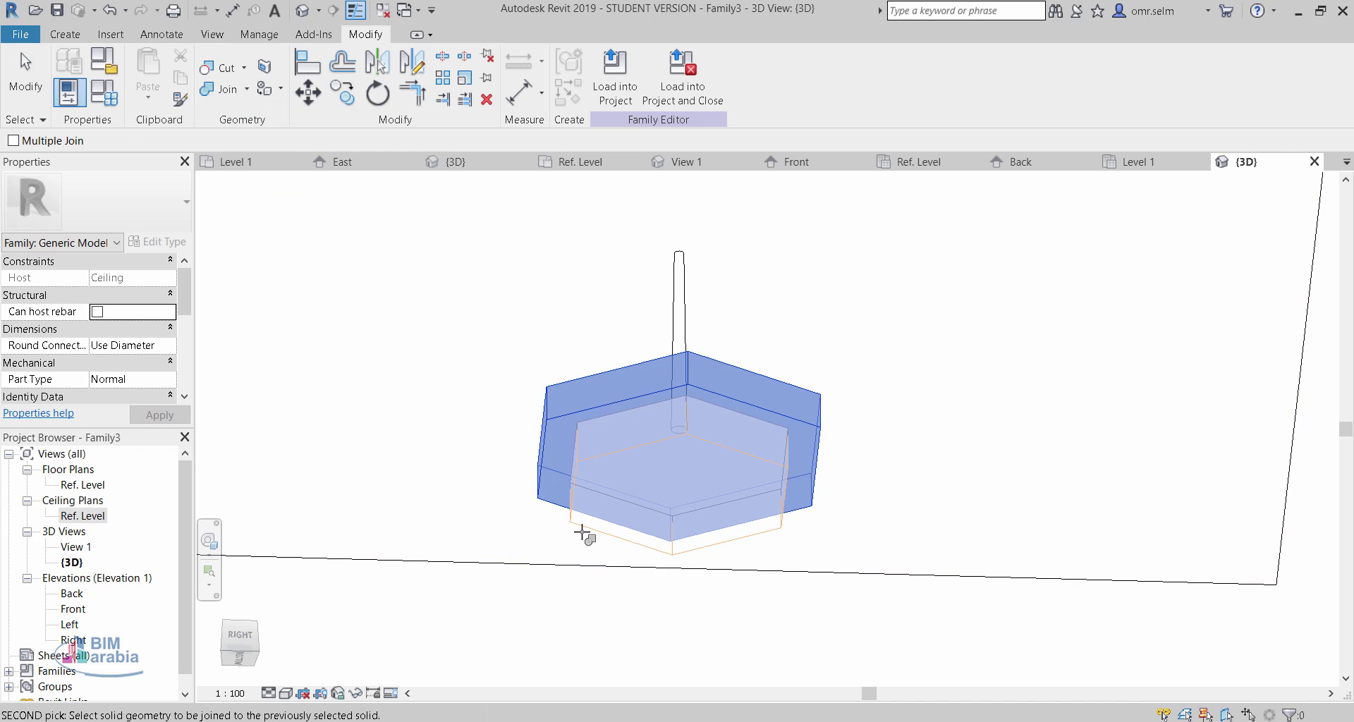
click(585, 525)
key(Escape)
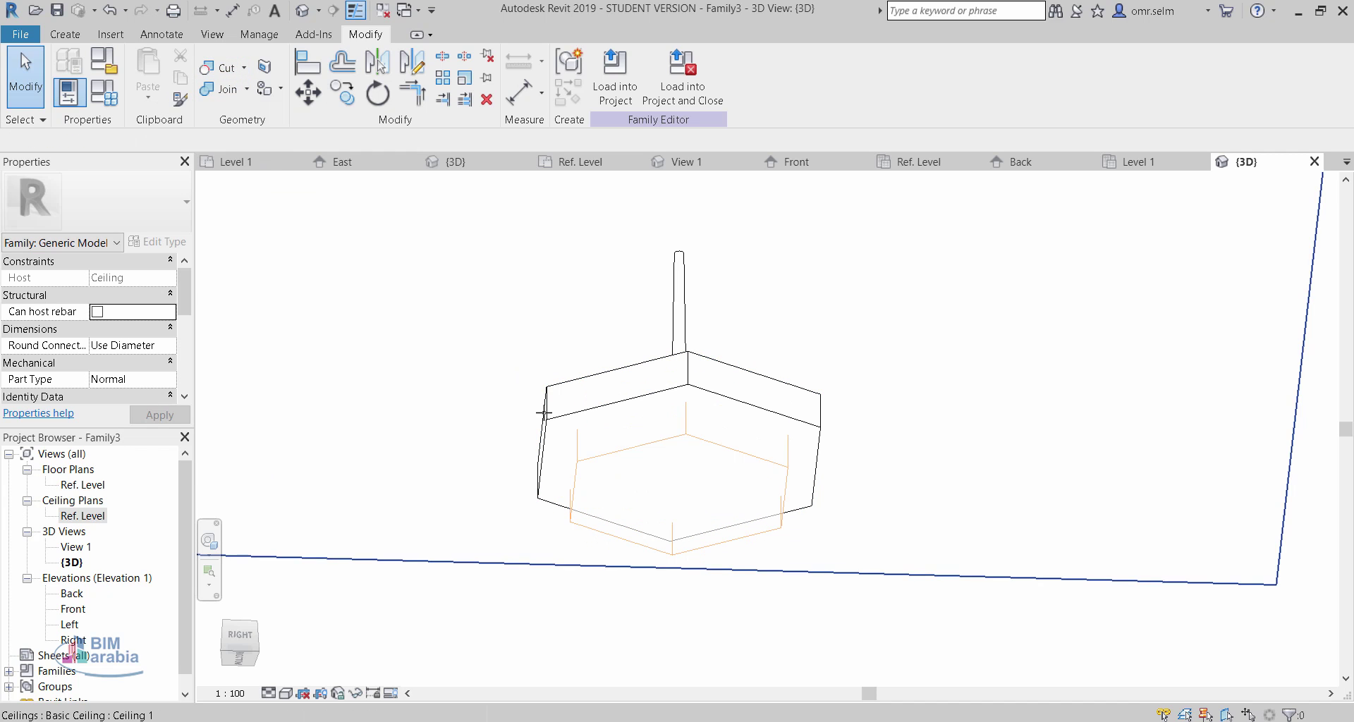
- Cut the hexagonal base with the void extrusion, recessing its underside
click(556, 423)
click(586, 527)
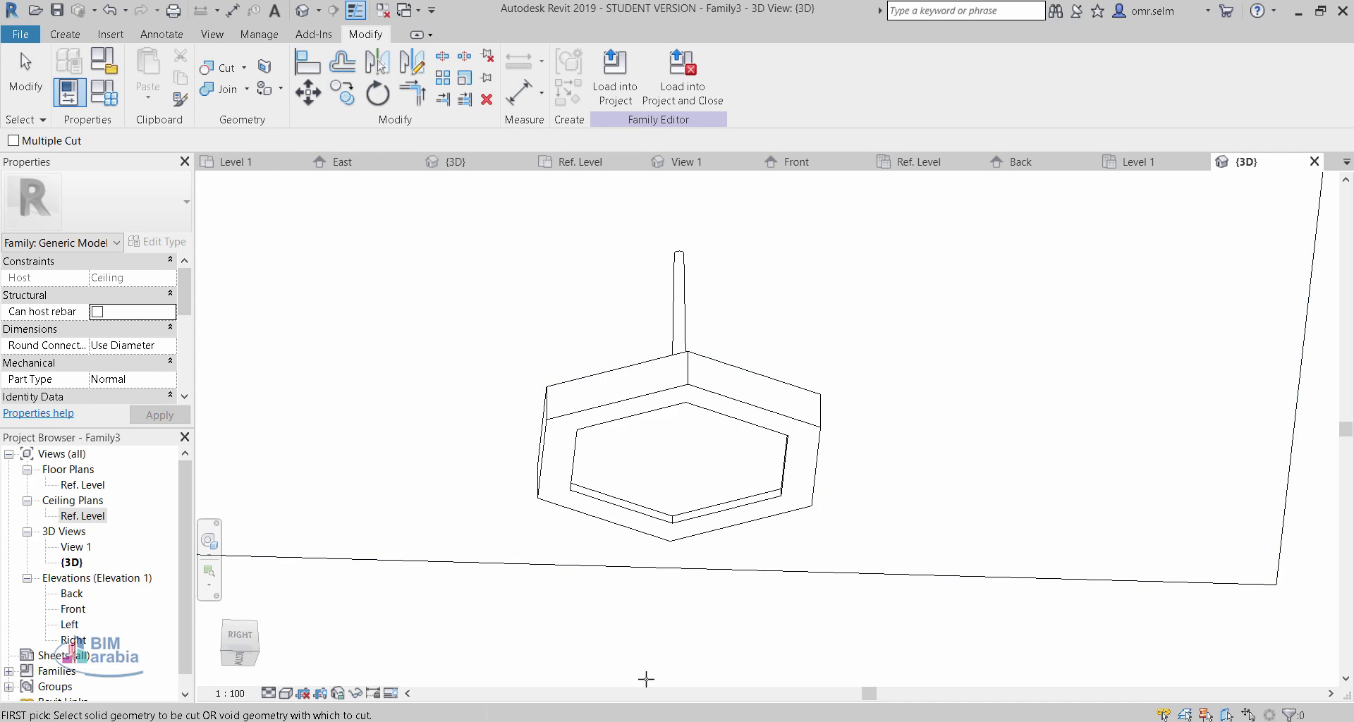
key(Escape)
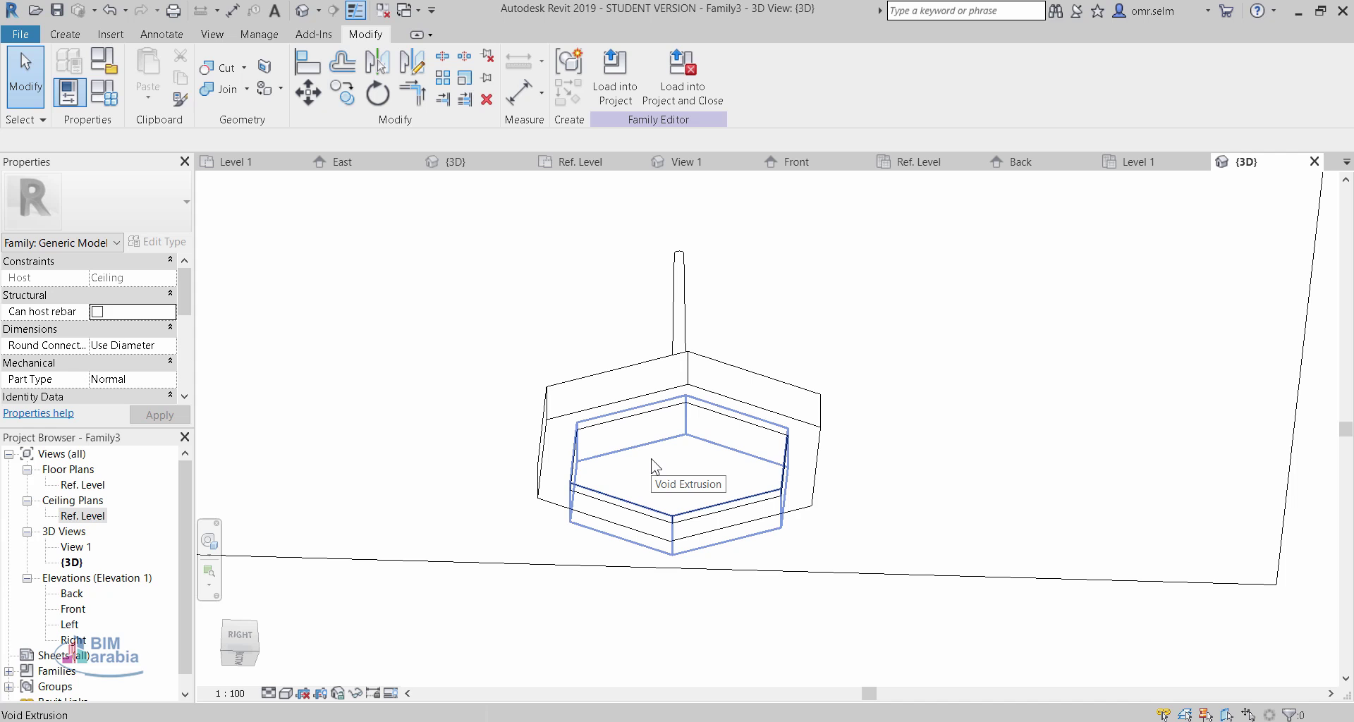
mouse_move(651, 465)
shift+middle_down()
mouse_move(759, 483)
mouse_move(677, 594)
mouse_move(685, 571)
shift+middle_up()
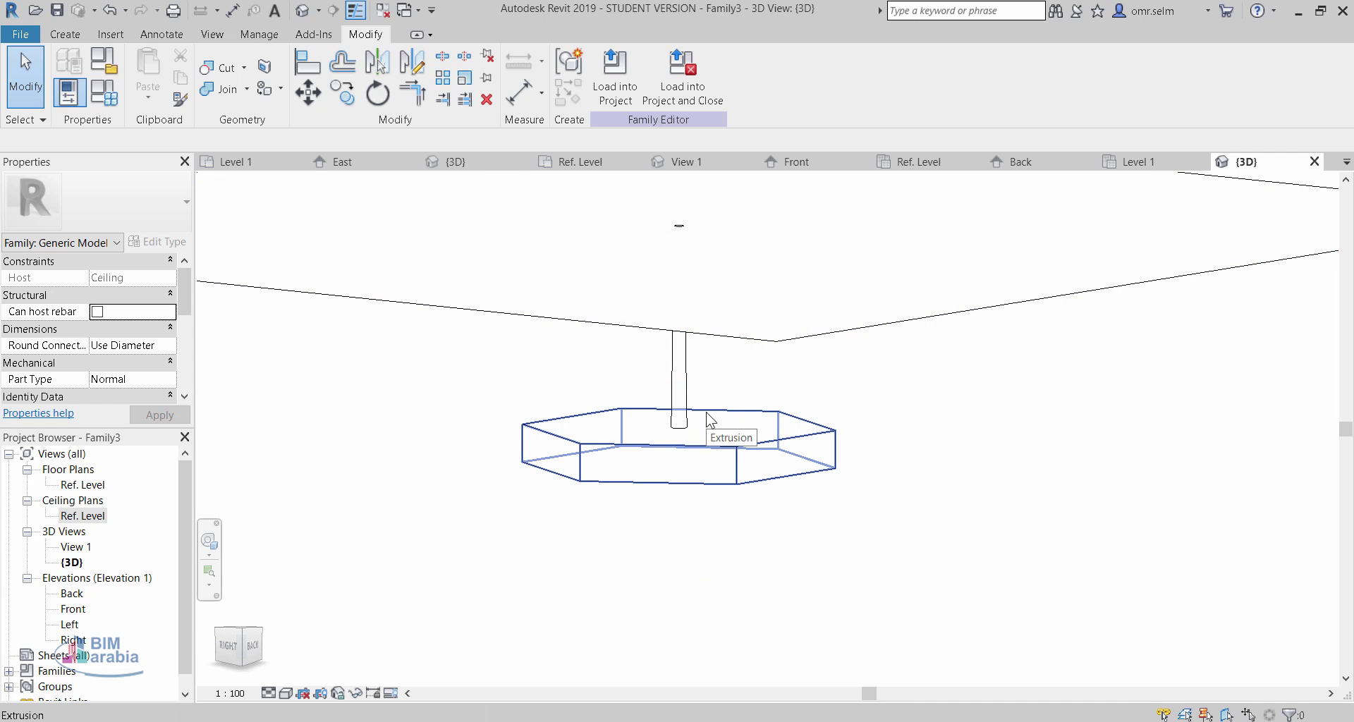